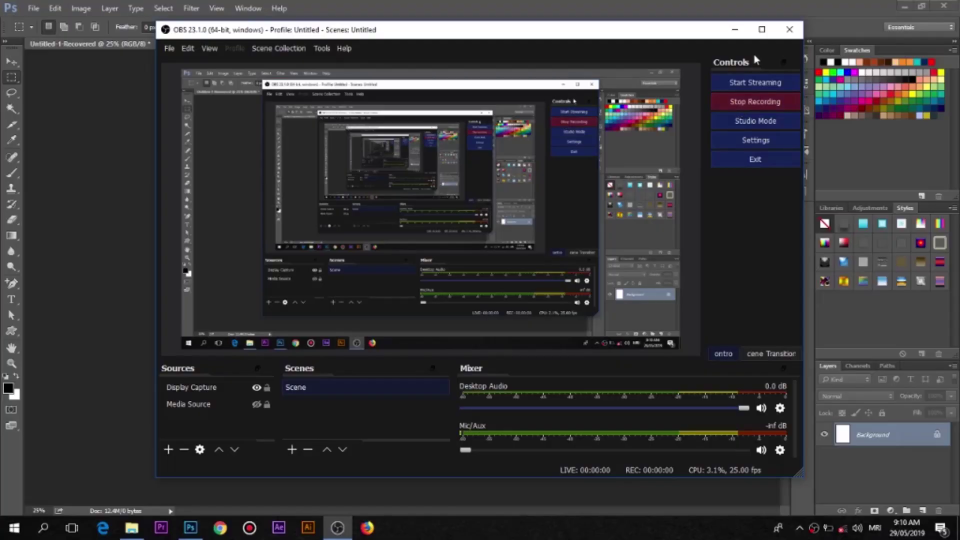
Minimize OBS Studio to reveal the blank portrait Photoshop document.
left_click(739, 28)
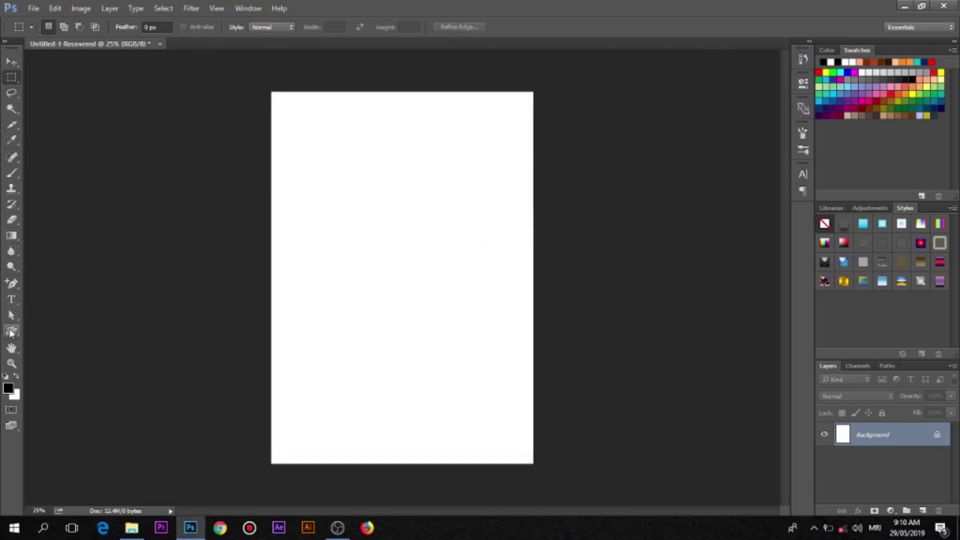
Load the hexagon into the Custom Shape Tool and dismiss the Create Custom Shape prompt.
left_click(11, 331)
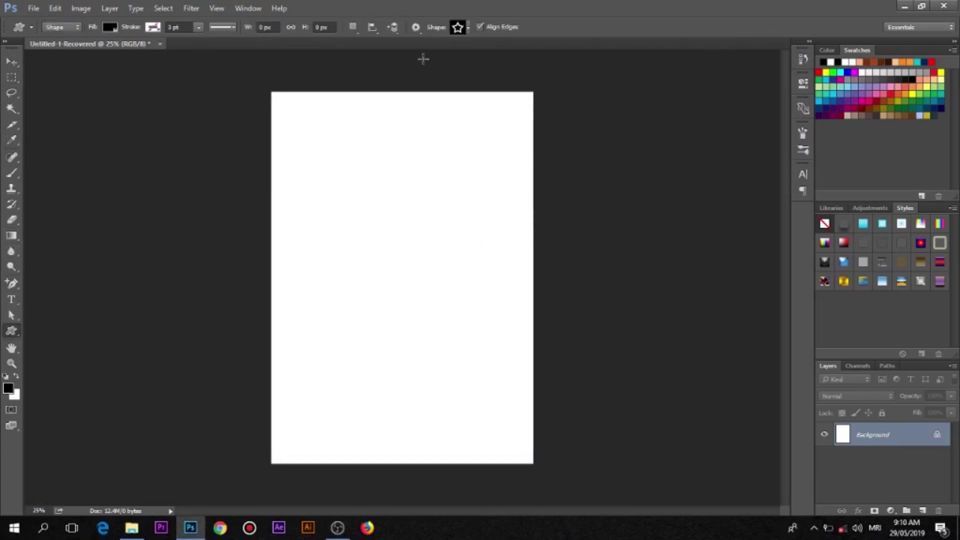
left_click(467, 29)
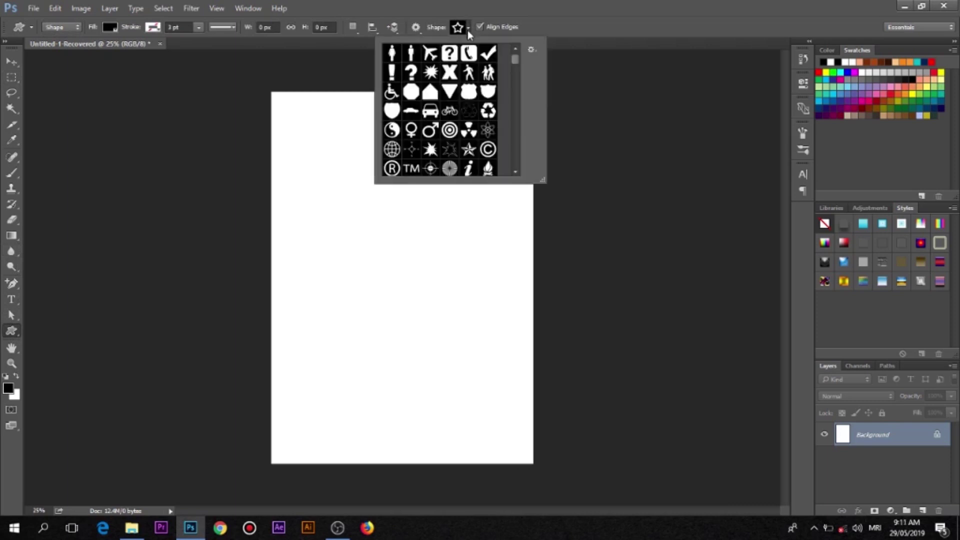
scroll(447, 92, "down", 1)
scroll(446, 94, "down", 1)
scroll(445, 95, "down", 1)
scroll(444, 97, "down", 1)
scroll(444, 96, "down", 1)
scroll(444, 97, "down", 1)
scroll(445, 98, "down", 2)
scroll(445, 99, "down", 1)
scroll(445, 99, "down", 1)
scroll(444, 100, "down", 1)
scroll(444, 99, "down", 1)
scroll(444, 100, "down", 1)
scroll(444, 100, "down", 1)
scroll(445, 99, "down", 1)
scroll(445, 99, "down", 1)
scroll(444, 100, "down", 1)
scroll(444, 100, "down", 1)
scroll(445, 100, "down", 1)
scroll(444, 100, "down", 1)
scroll(444, 99, "down", 1)
scroll(444, 99, "down", 1)
scroll(444, 100, "down", 2)
scroll(445, 100, "down", 2)
scroll(445, 101, "down", 2)
scroll(447, 101, "down", 2)
scroll(446, 101, "down", 2)
scroll(444, 100, "down", 2)
scroll(444, 100, "down", 2)
scroll(443, 100, "down", 1)
scroll(443, 100, "down", 1)
left_click(428, 132)
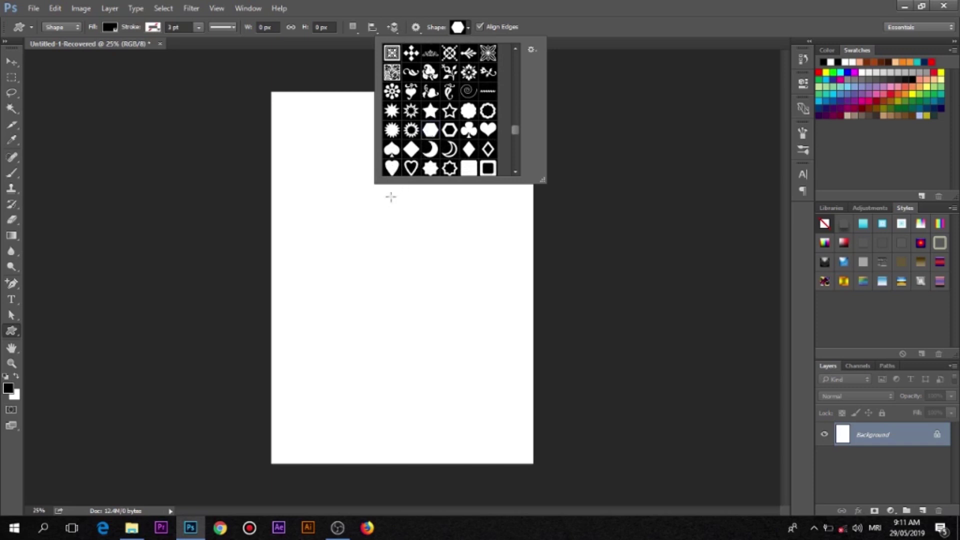
left_click(380, 214)
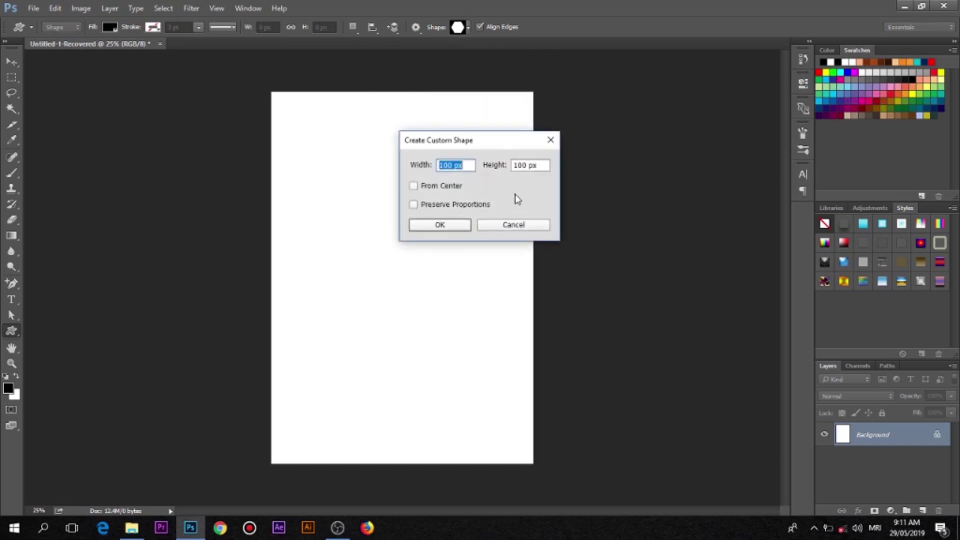
left_click(514, 225)
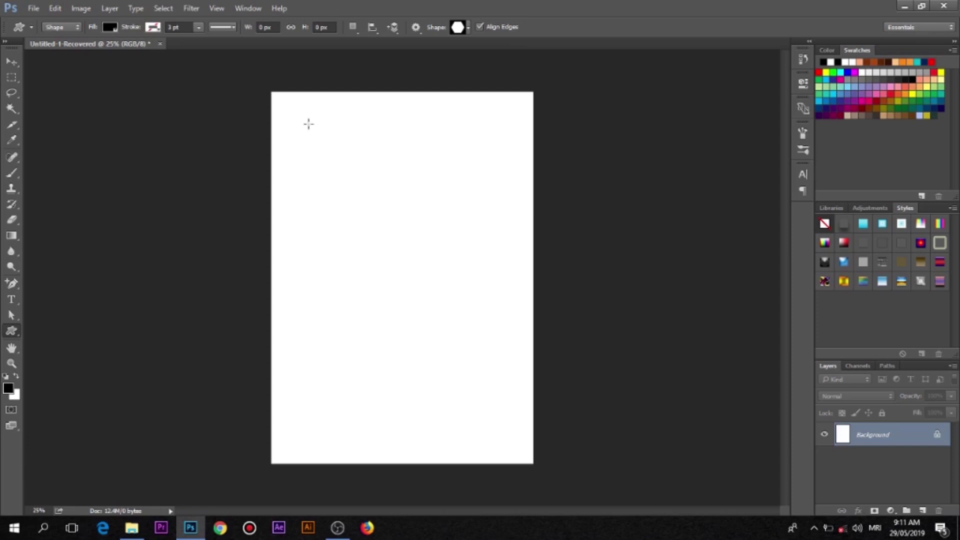
Draw a black hexagon, rotate it 90° and stretch it into a page-wide V-pointed top banner.
mouse_move(304, 135)
left_mouse_down()
mouse_move(466, 235)
mouse_move(553, 321)
left_mouse_up()
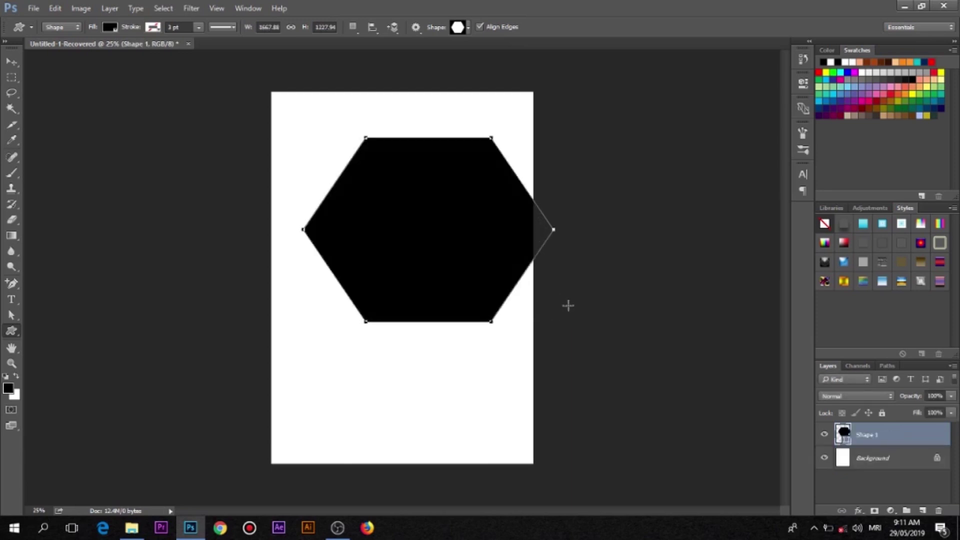
key("ctrl+t")
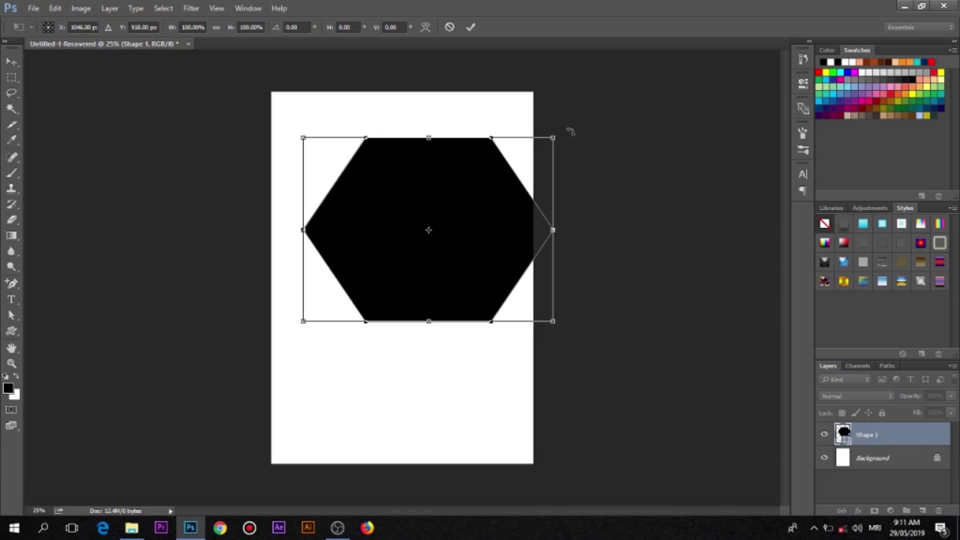
mouse_move(564, 125)
left_mouse_down()
mouse_move(578, 197)
mouse_move(561, 272)
mouse_move(509, 397)
mouse_move(530, 385)
mouse_move(520, 379)
left_mouse_up()
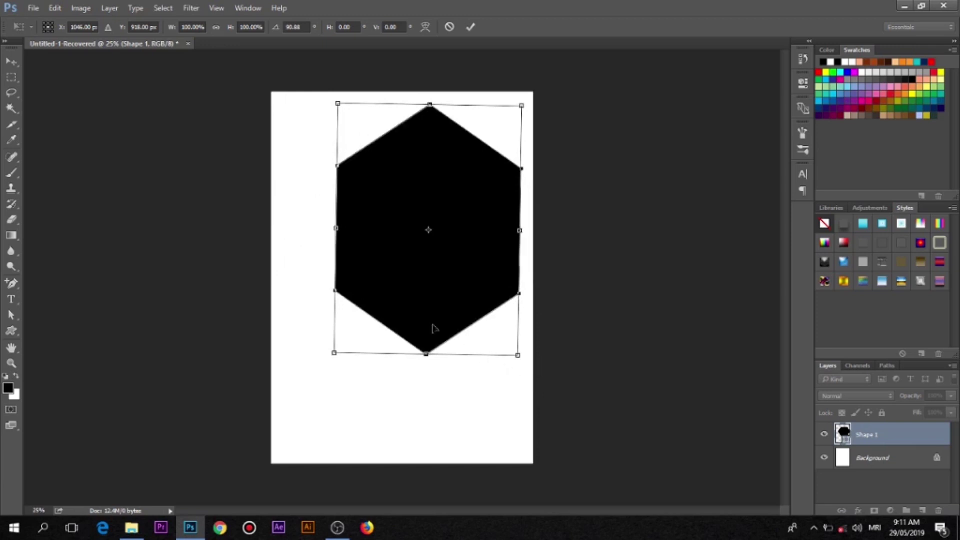
mouse_move(442, 170)
left_mouse_down()
mouse_move(429, 172)
mouse_move(408, 133)
left_mouse_up()
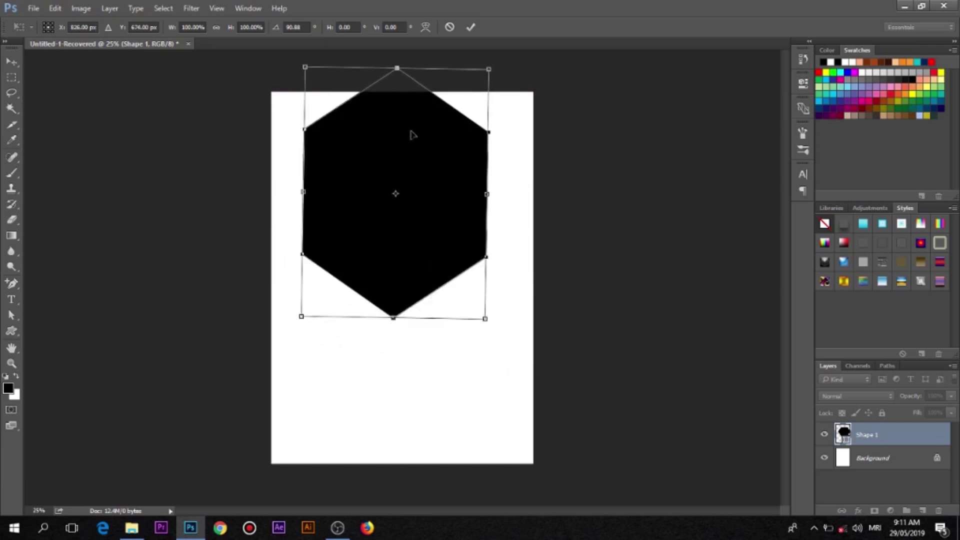
left_click_drag(425, 220, 398, 142)
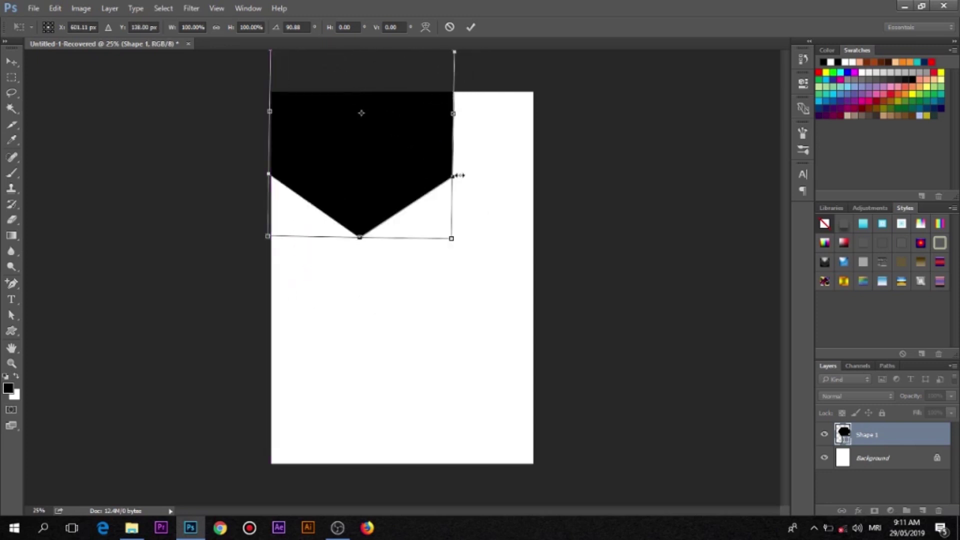
left_click_drag(452, 113, 532, 113)
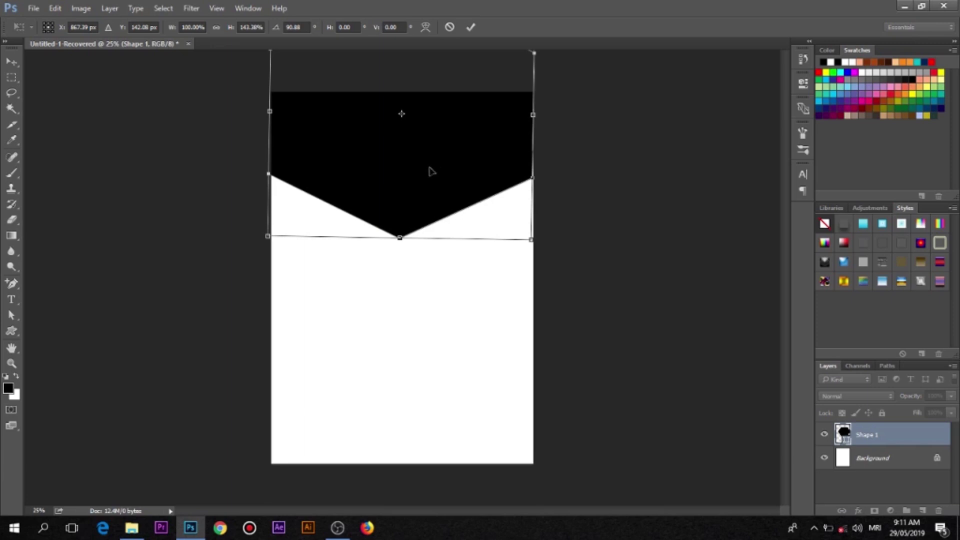
left_click_drag(421, 184, 421, 164)
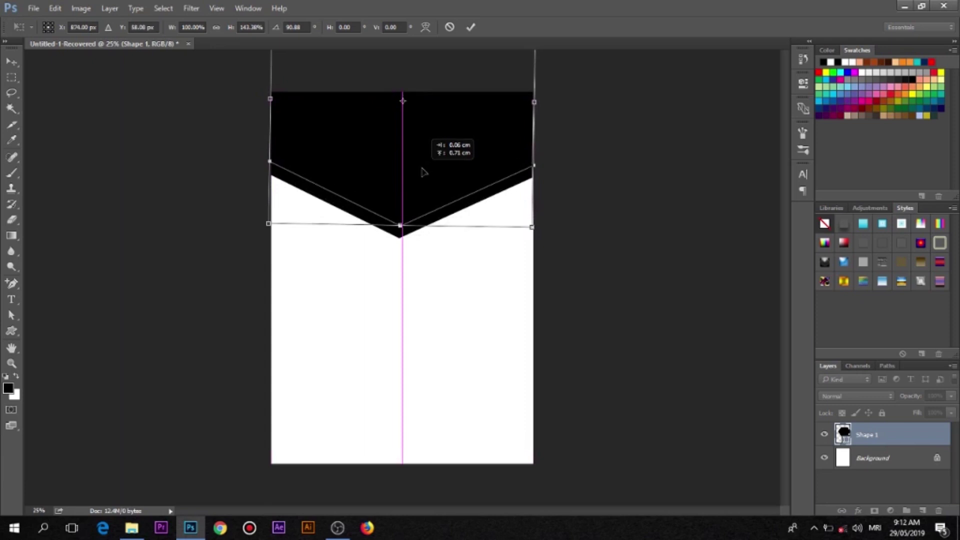
left_click_drag(421, 164, 423, 173)
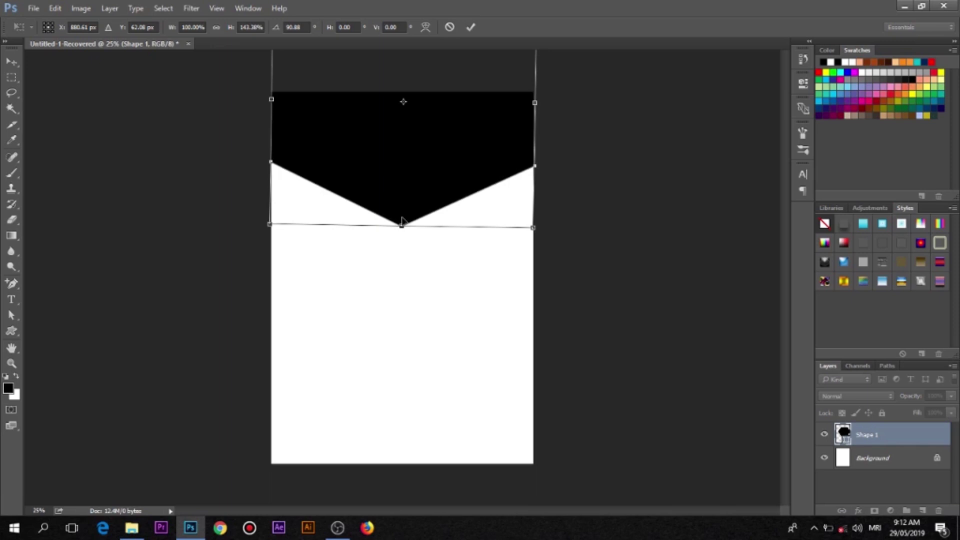
left_click(471, 27)
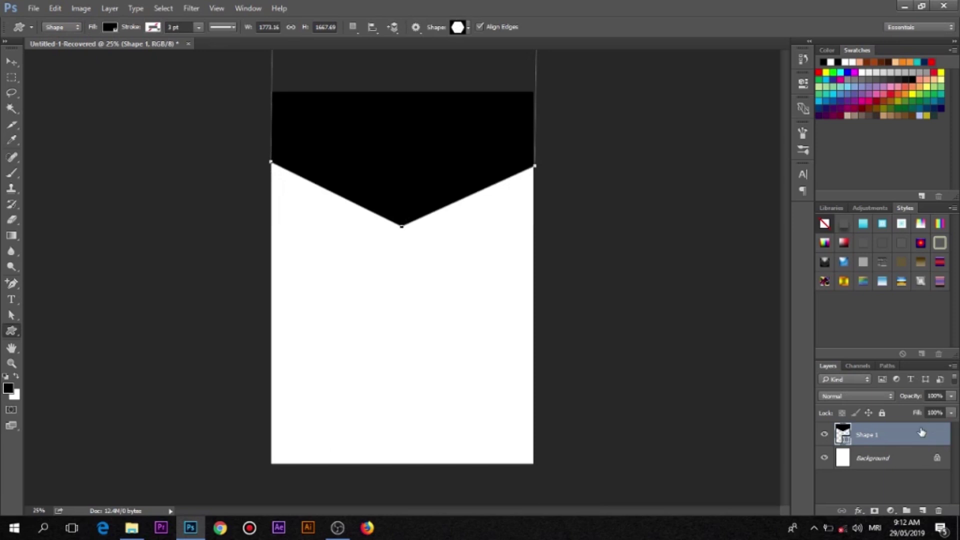
Duplicate the Shape 1 banner layer twice, creating Shape 1 copy and Shape 1 copy 2.
left_click_drag(921, 433, 873, 321)
right_click(871, 431)
left_click(779, 119)
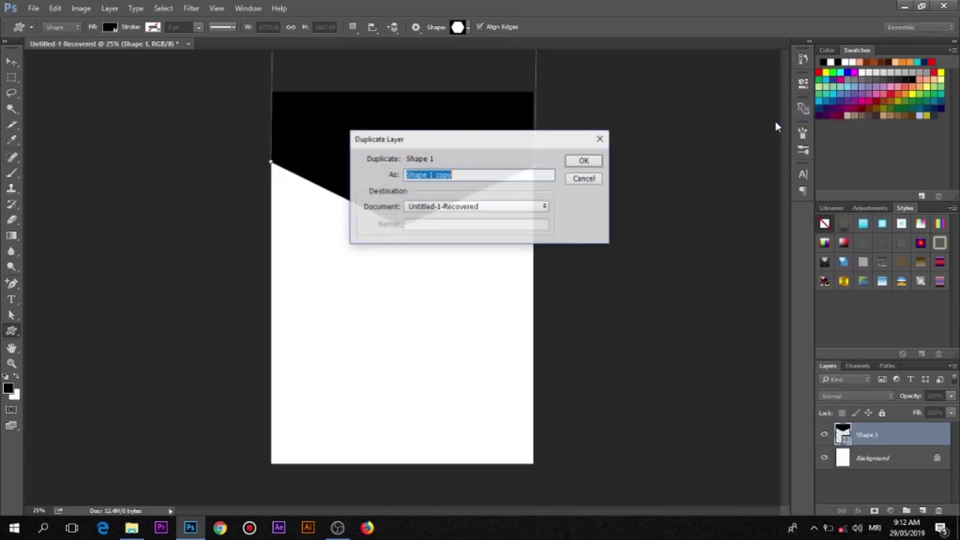
left_click(584, 161)
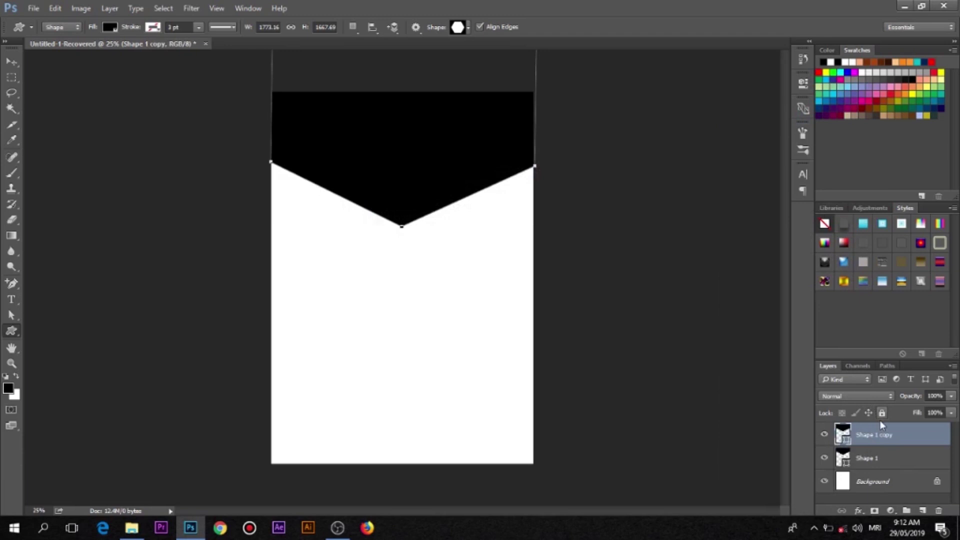
right_click(877, 438)
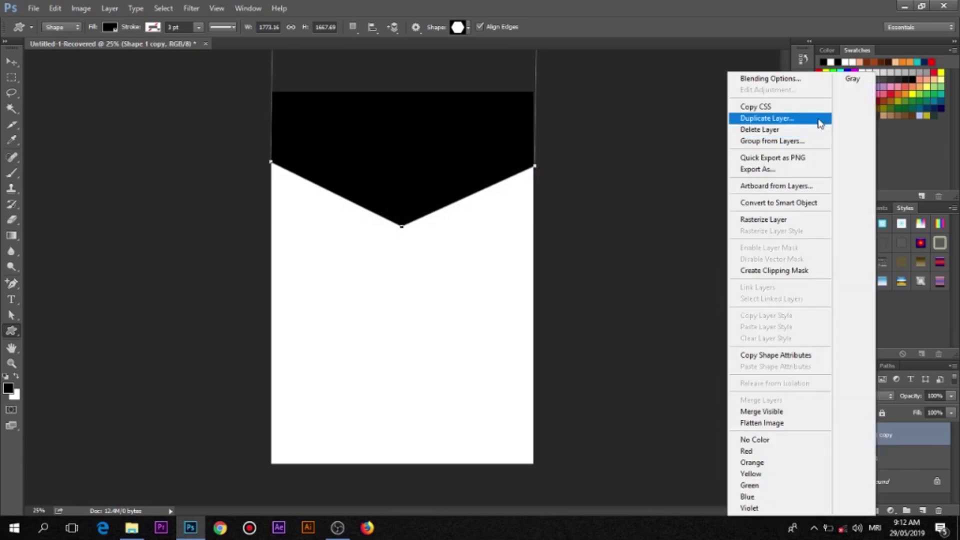
left_click(819, 119)
left_click(584, 161)
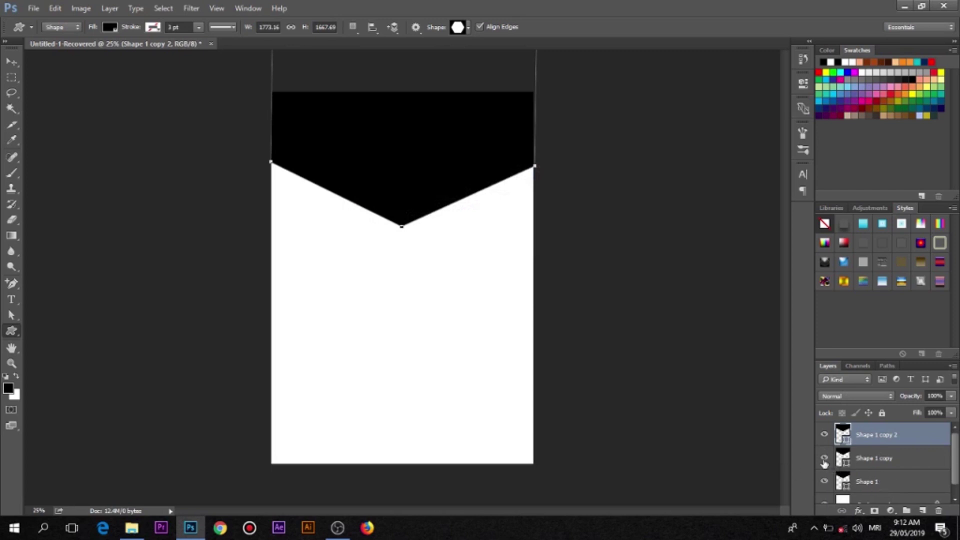
Move the original Shape 1 banner slightly down and reposition Shape 1 copy 2 higher.
left_click(866, 480)
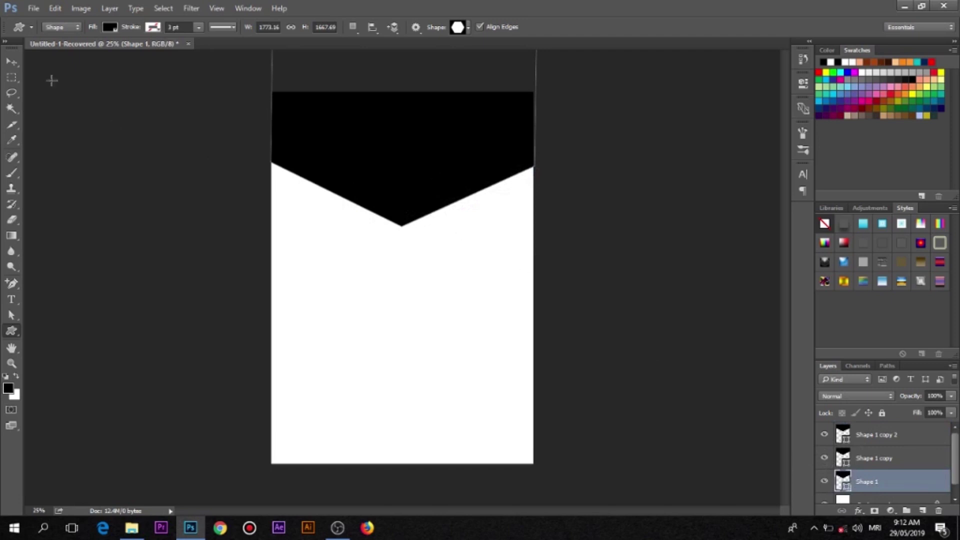
left_click(11, 62)
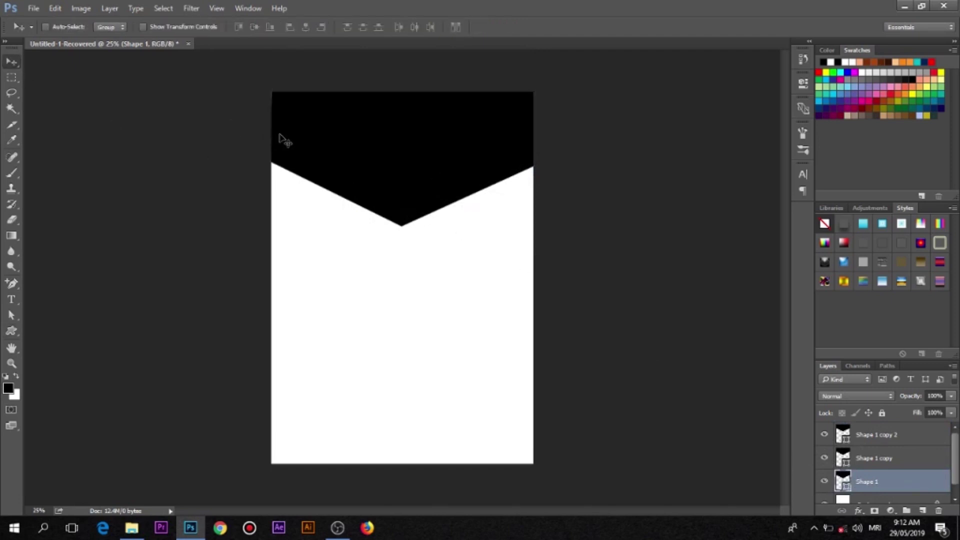
left_click_drag(368, 165, 366, 185)
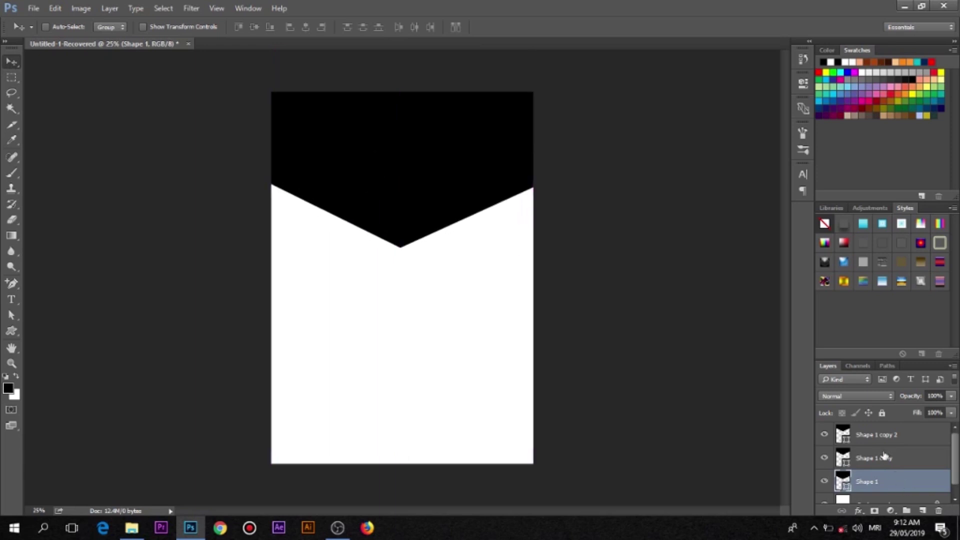
left_click(872, 436)
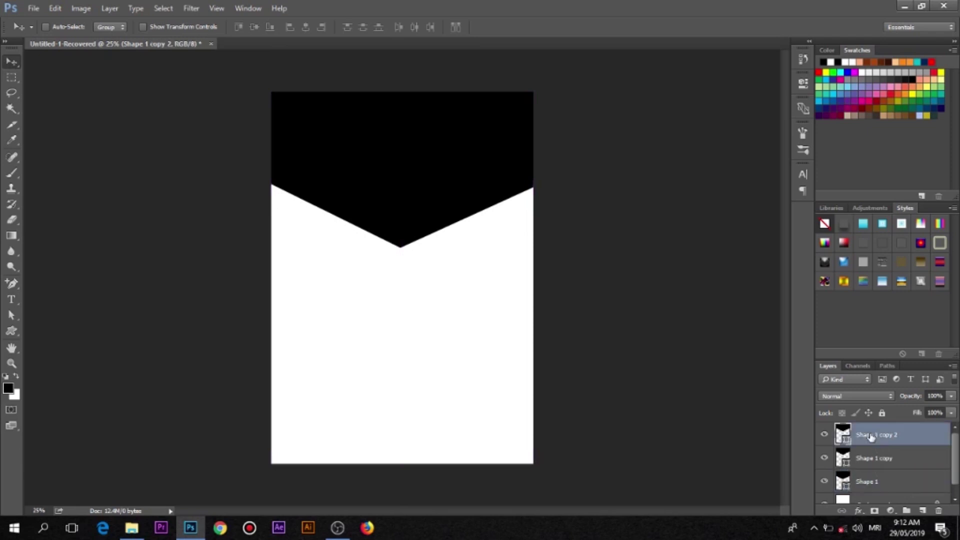
left_click_drag(356, 167, 353, 118)
Hide both banner copies and recolour the original Shape 1 banner a very dark red.
left_click(824, 459)
left_click(823, 436)
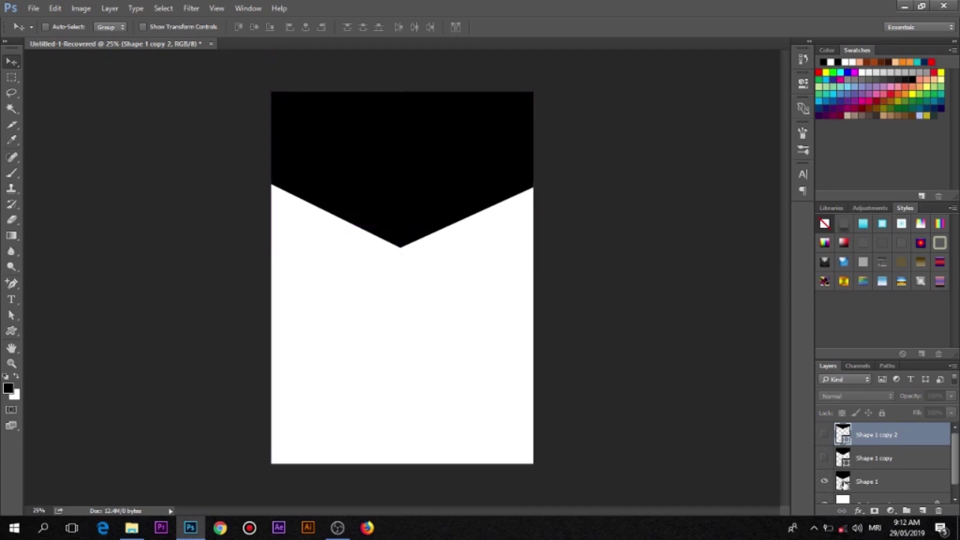
left_click(844, 480)
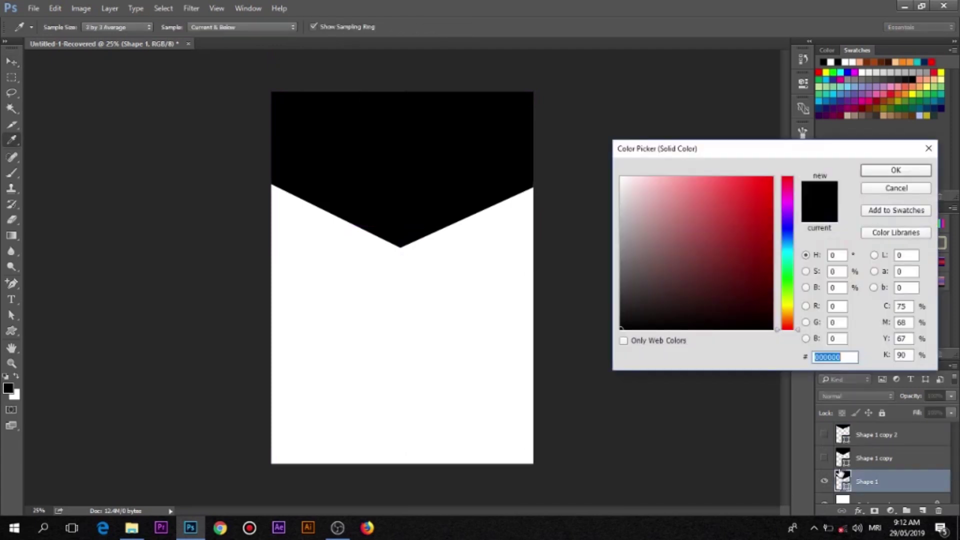
left_click(760, 308)
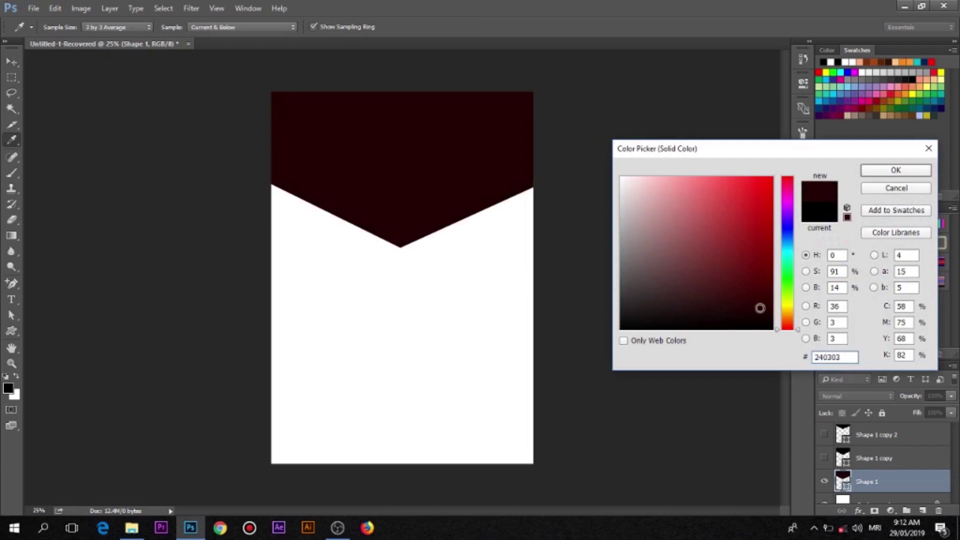
left_click(889, 175)
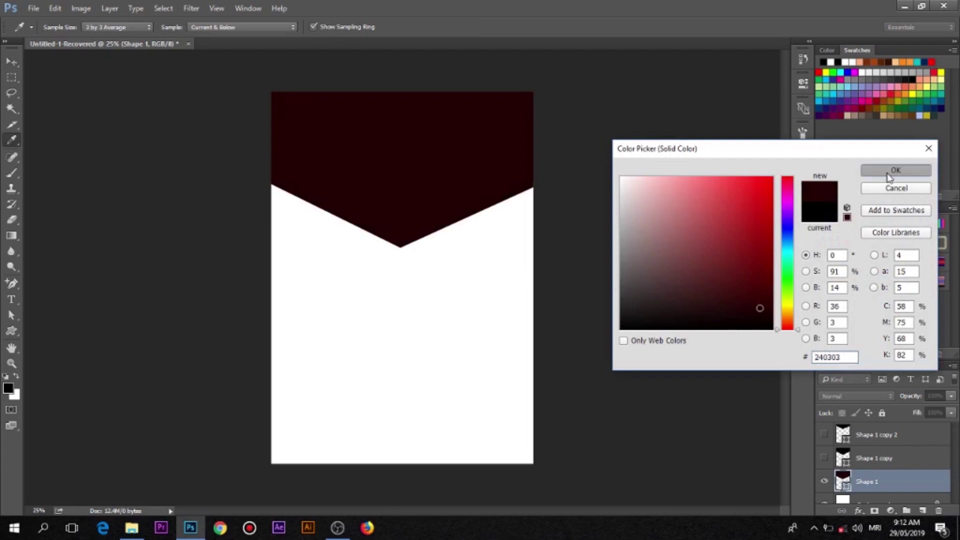
Show Shape 1 copy again and refill it with a very dark red.
left_click(825, 458)
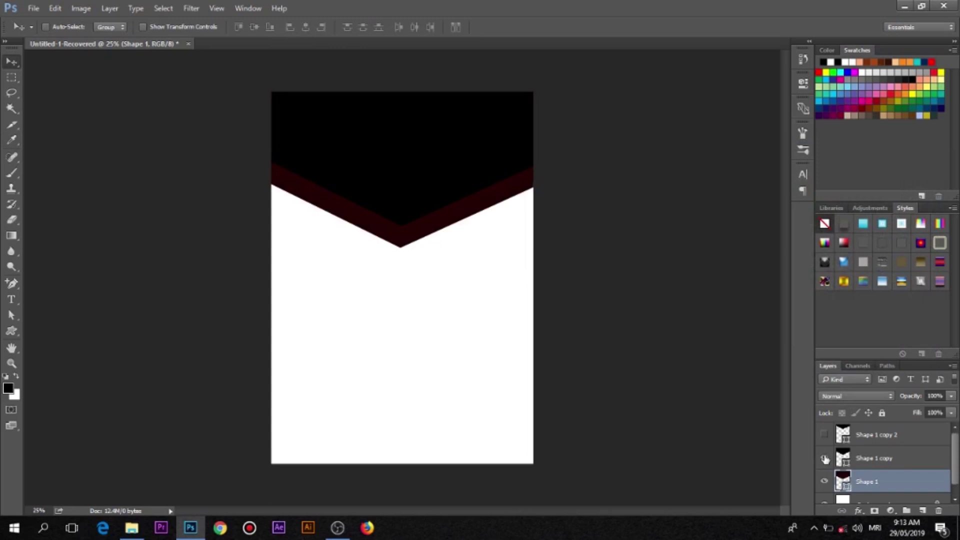
left_click(875, 458)
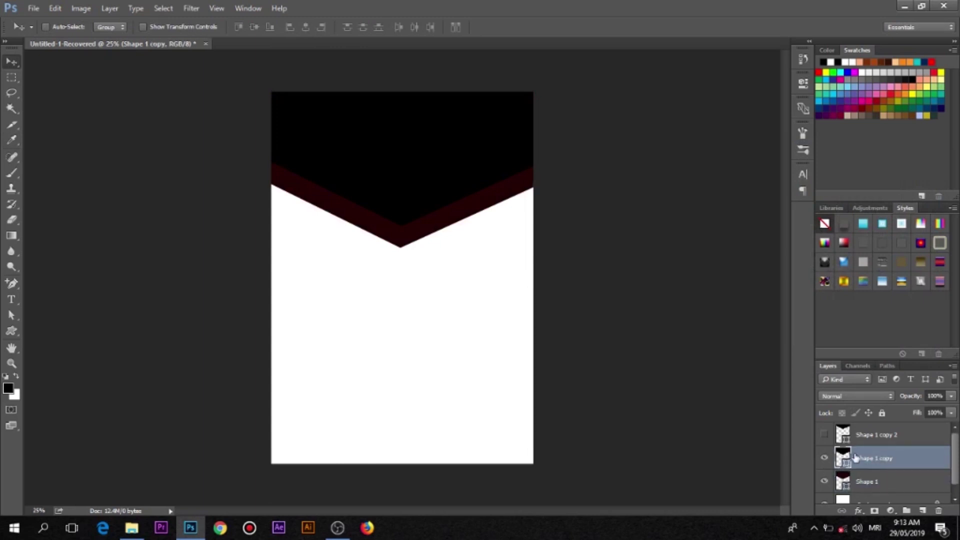
double_click(843, 456)
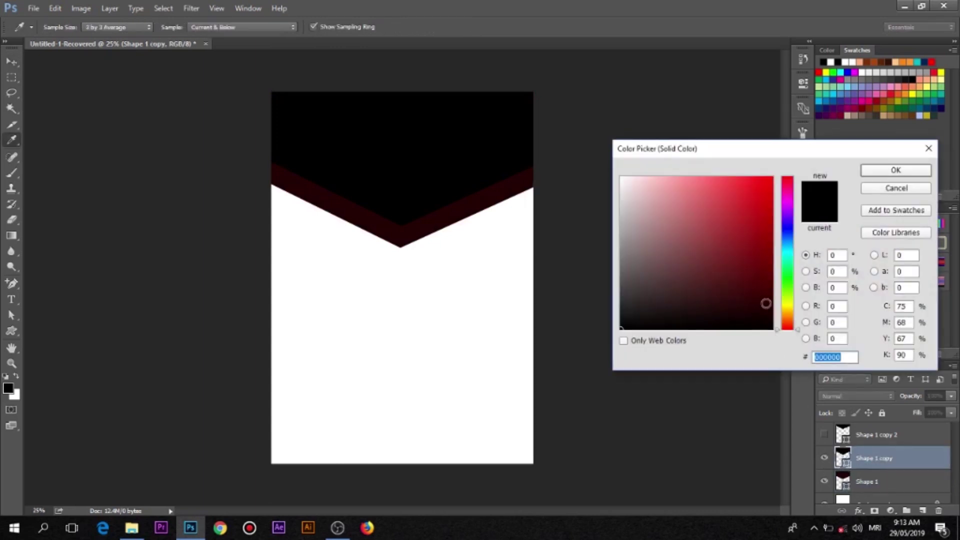
left_click(765, 299)
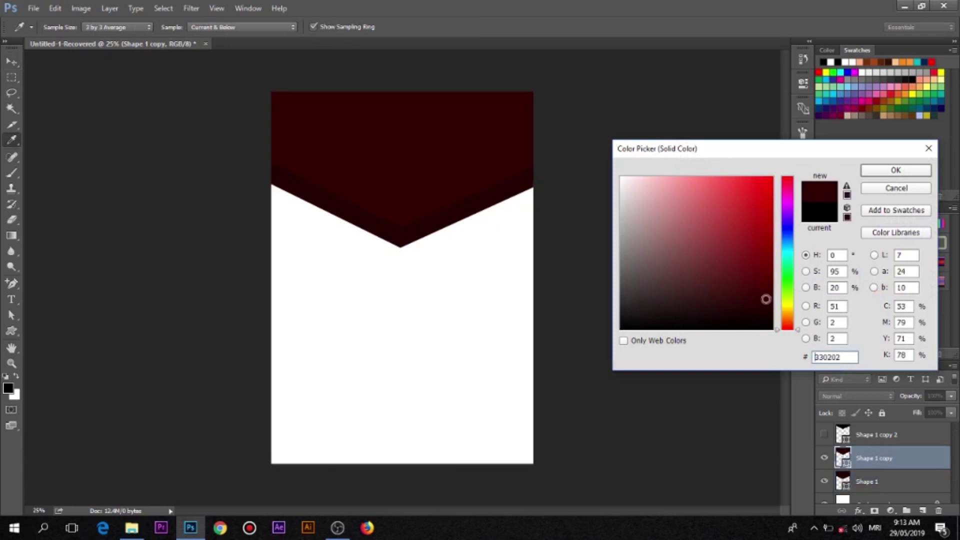
left_click(765, 306)
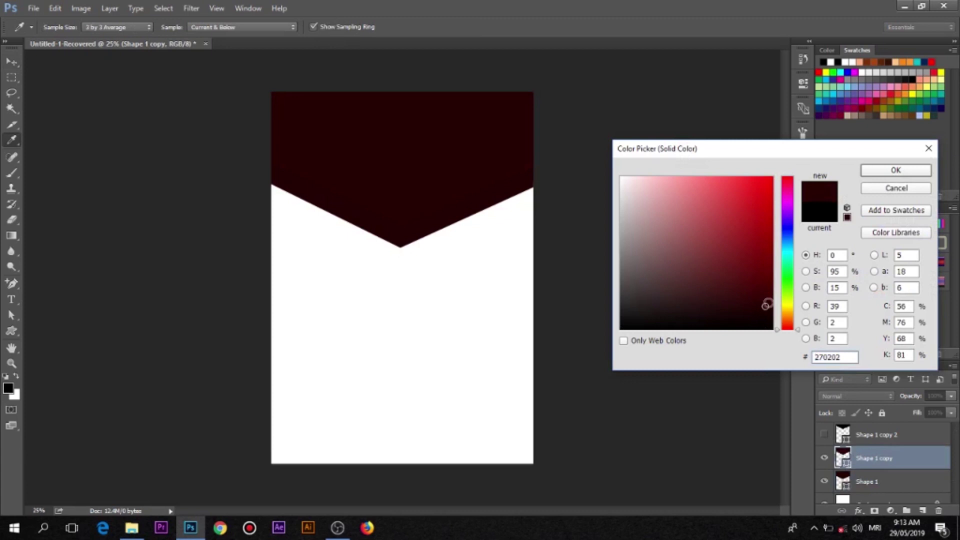
left_click(766, 301)
left_click(908, 173)
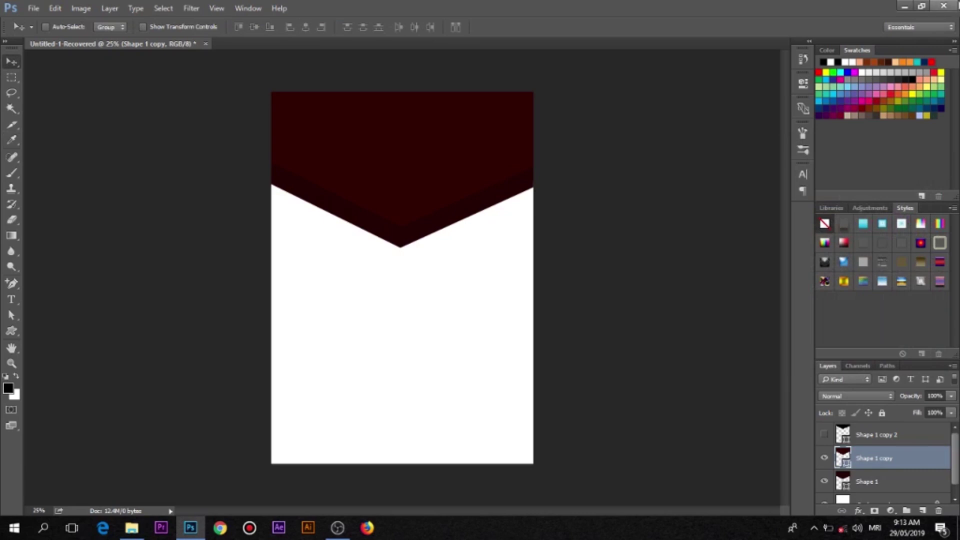
Show the top Shape 1 copy 2 chevron and fill it maroon #4e0505.
left_click(874, 436)
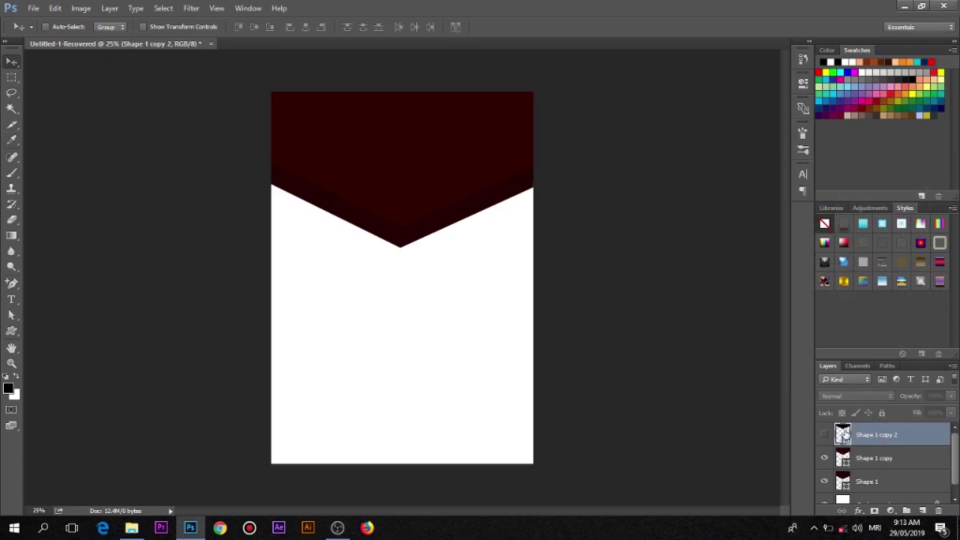
left_click(824, 434)
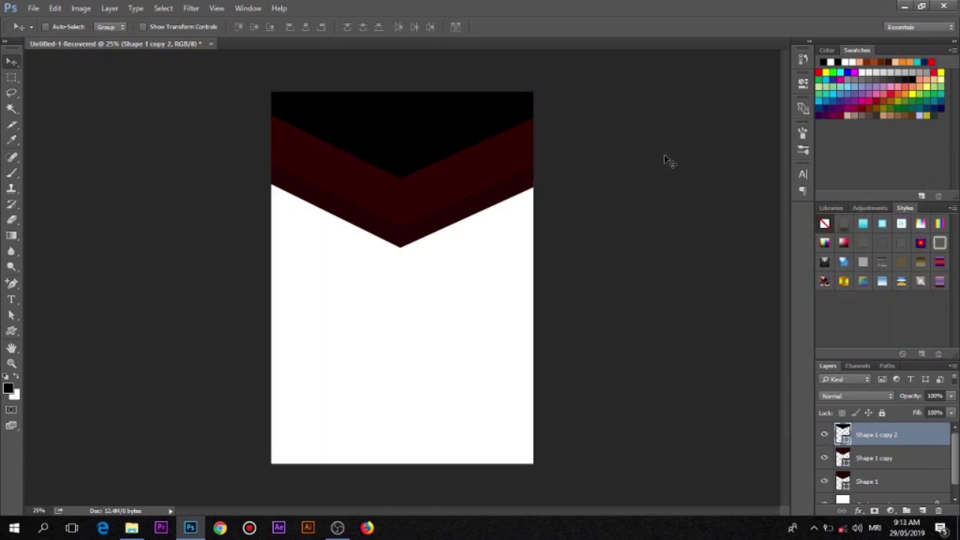
double_click(843, 433)
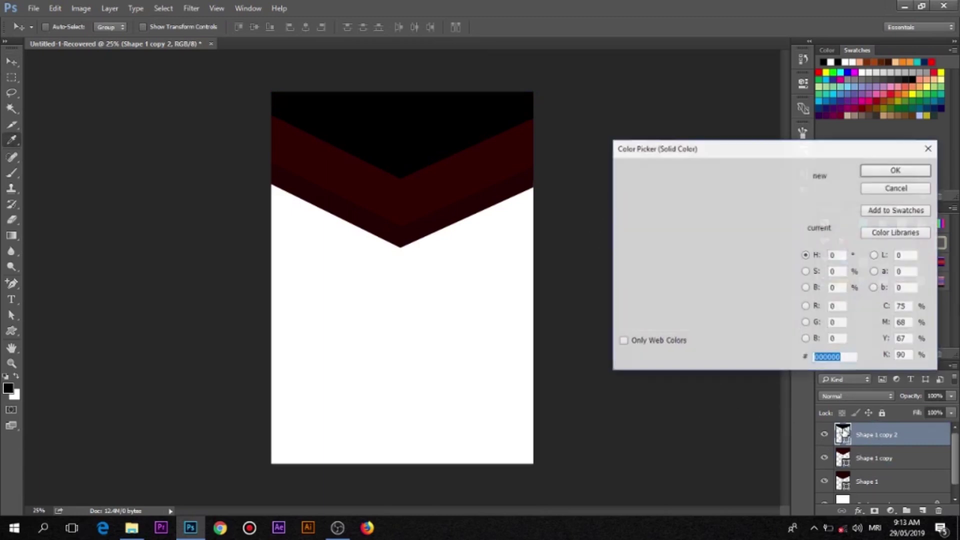
left_click(763, 283)
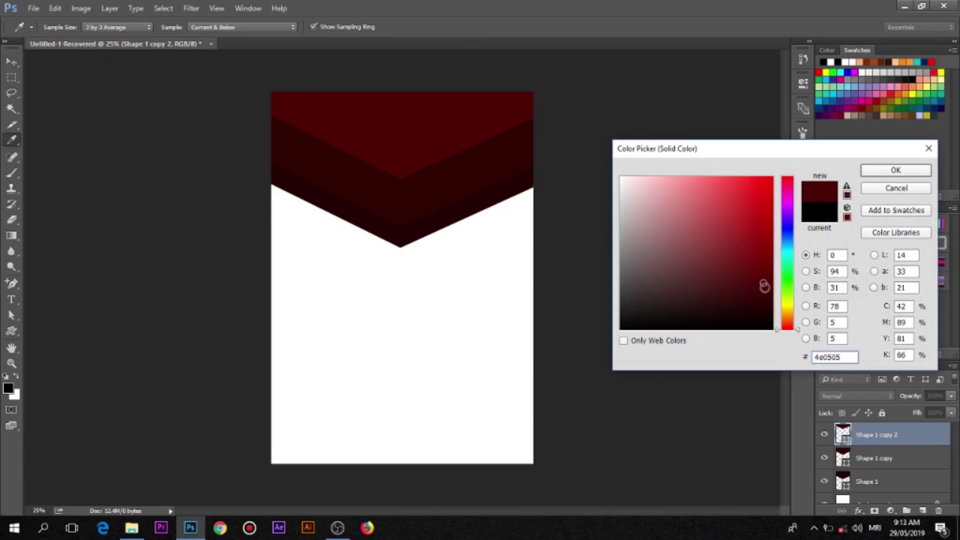
left_click(896, 171)
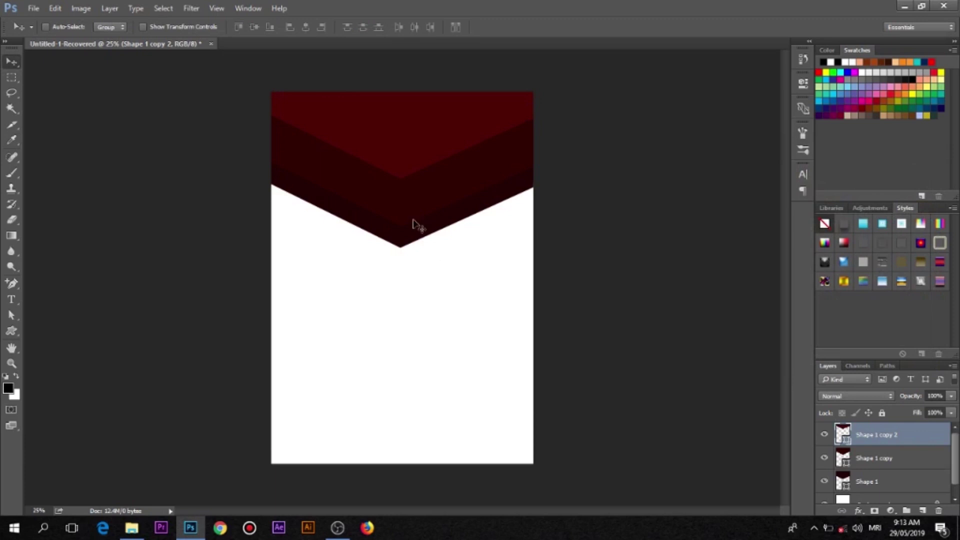
Nudge the bottom Shape 1 chevron upward with Shift+arrow keys to tighten the three bands.
left_click(872, 456)
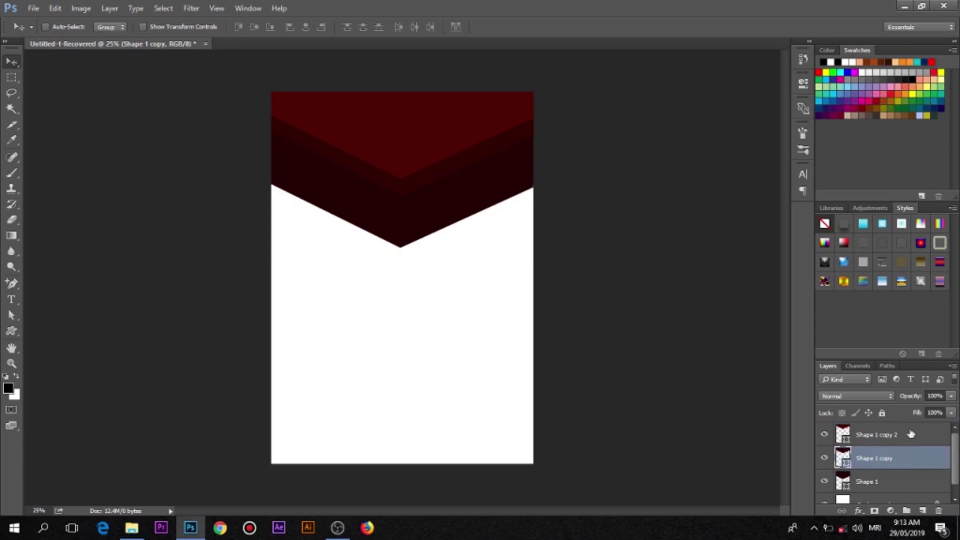
left_click(894, 479)
key("shift+Up")
key("shift+Up")
key("shift+Up")
key("shift+Up")
key("shift+Up")
key("shift+Up")
key("shift+Up")
key("shift+Up")
key("shift+Up")
key("shift+Up")
key("shift+Up")
key("shift+Up")
key("shift+Up")
key("shift+Up")
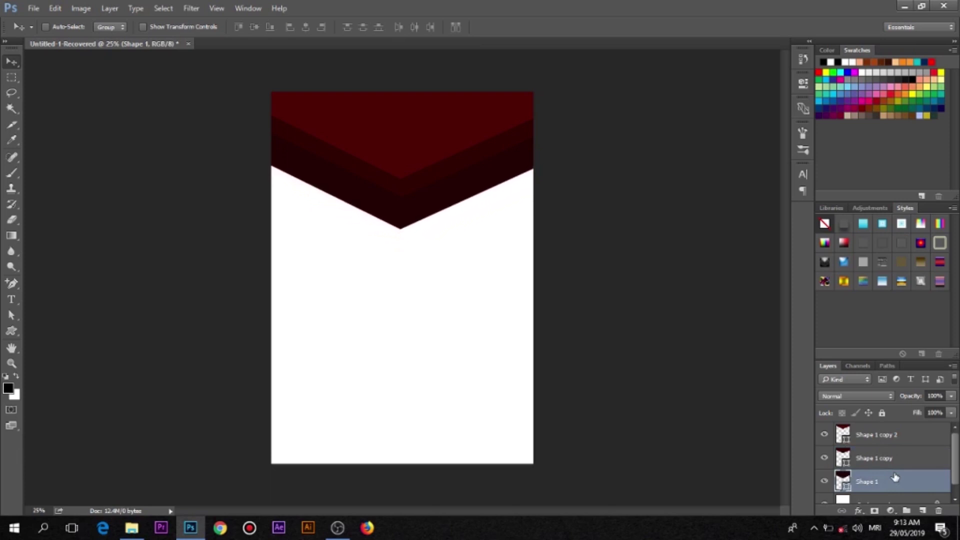
key("shift+Right")
key("shift+Right")
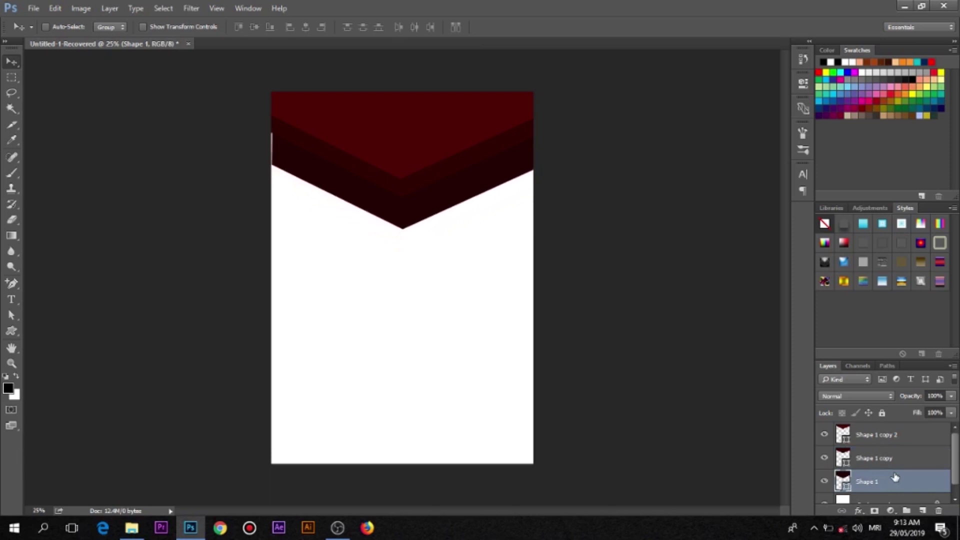
key("shift+Up")
key("shift+Up")
key("shift+Up")
key("shift+Left")
key("shift+Left")
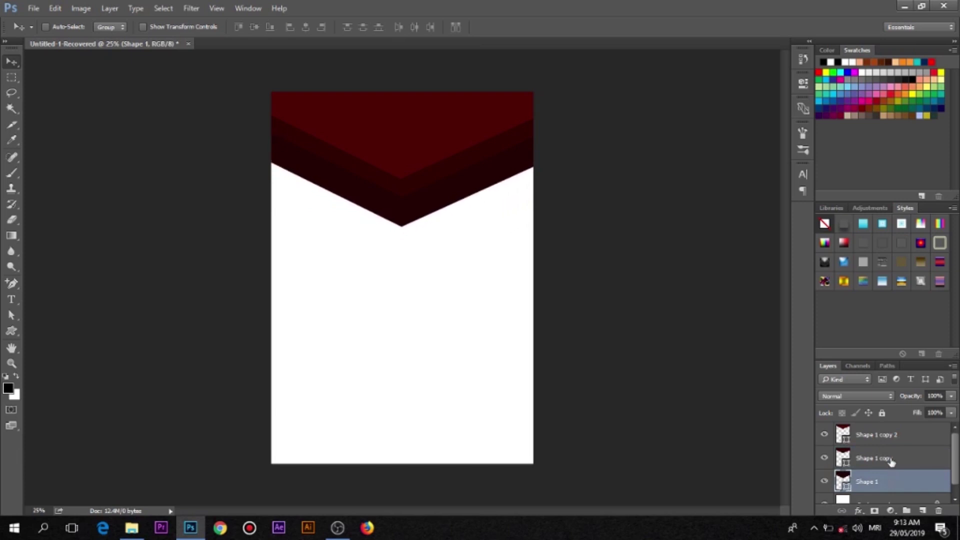
key("shift+Up")
key("shift+Up")
key("shift+Up")
key("shift+Up")
key("shift+Up")
key("shift+Up")
key("shift+Up")
key("shift+Up")
key("shift+Up")
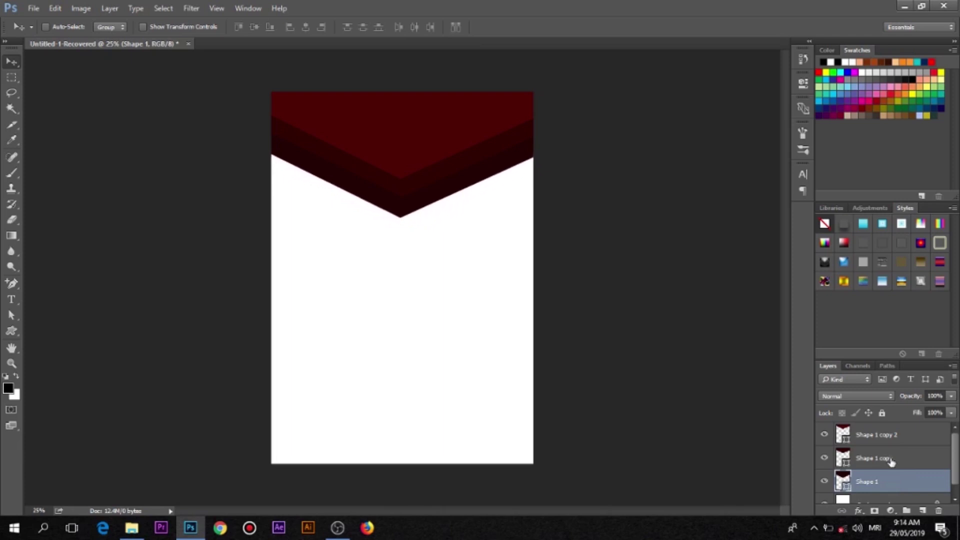
key("shift+Up")
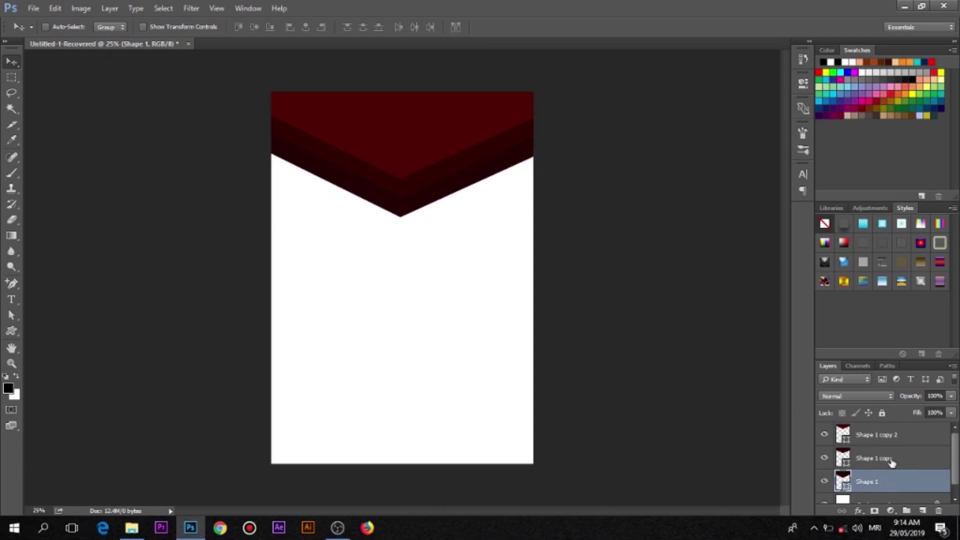
Add a 90°, 19 px distance, 29 px size drop shadow to Shape 1, Shape 1 copy and Shape 1 copy 2.
left_click(858, 510)
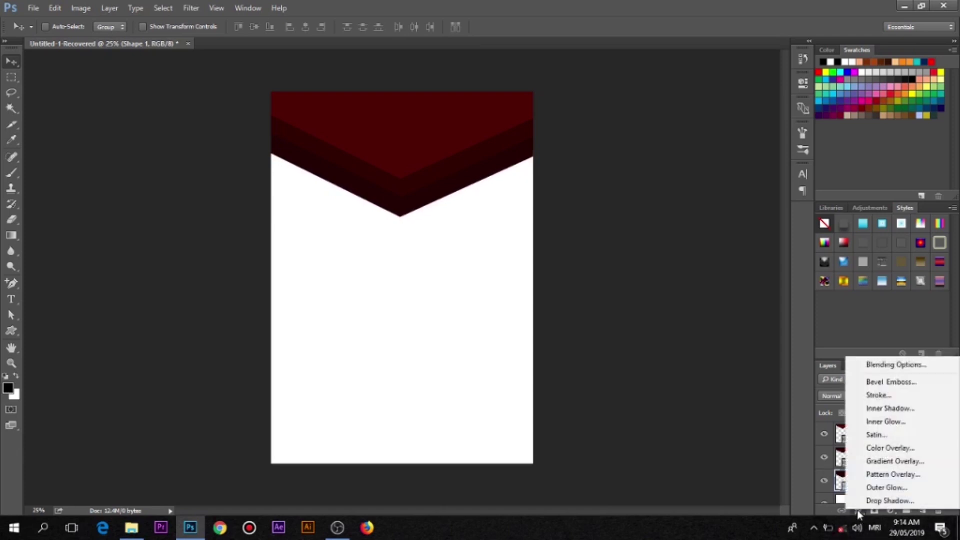
left_click(859, 500)
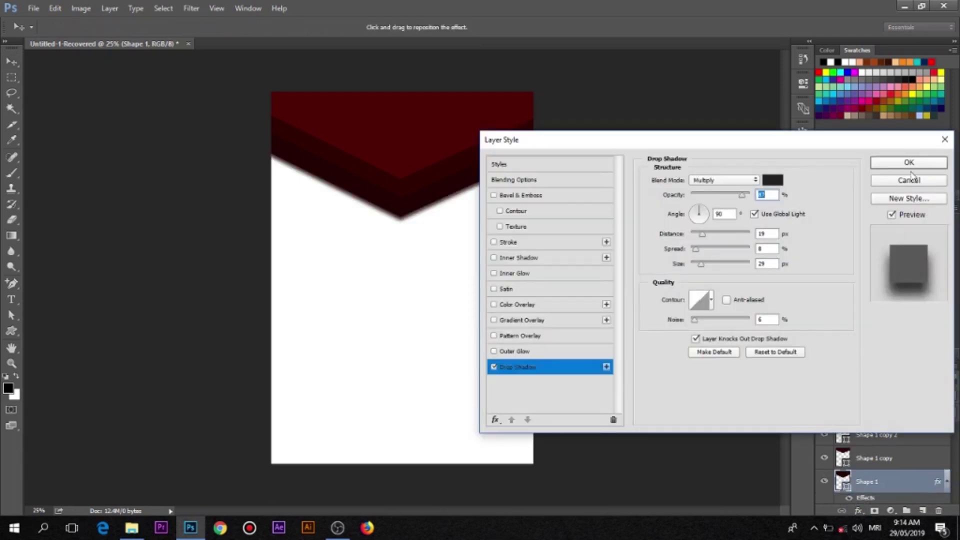
left_click(907, 162)
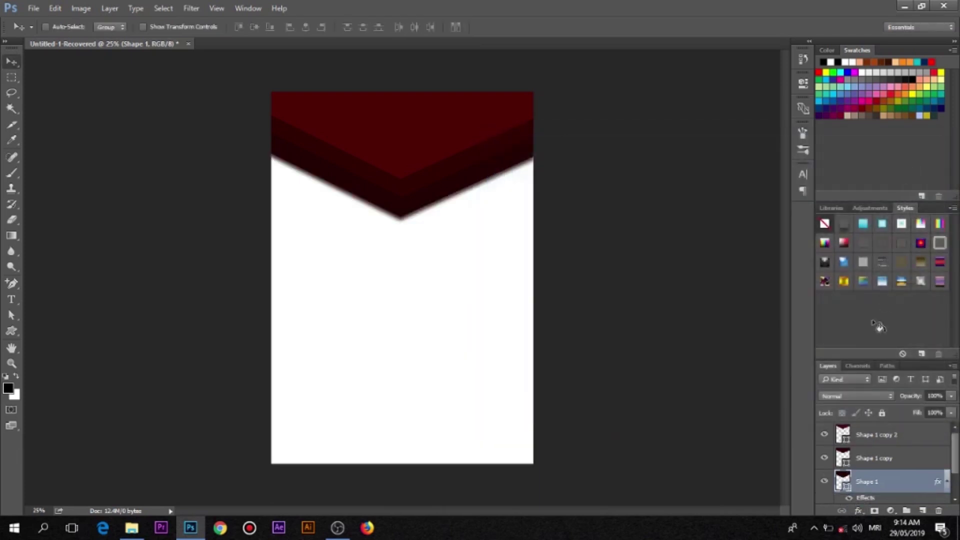
left_click(858, 459)
left_click(859, 510)
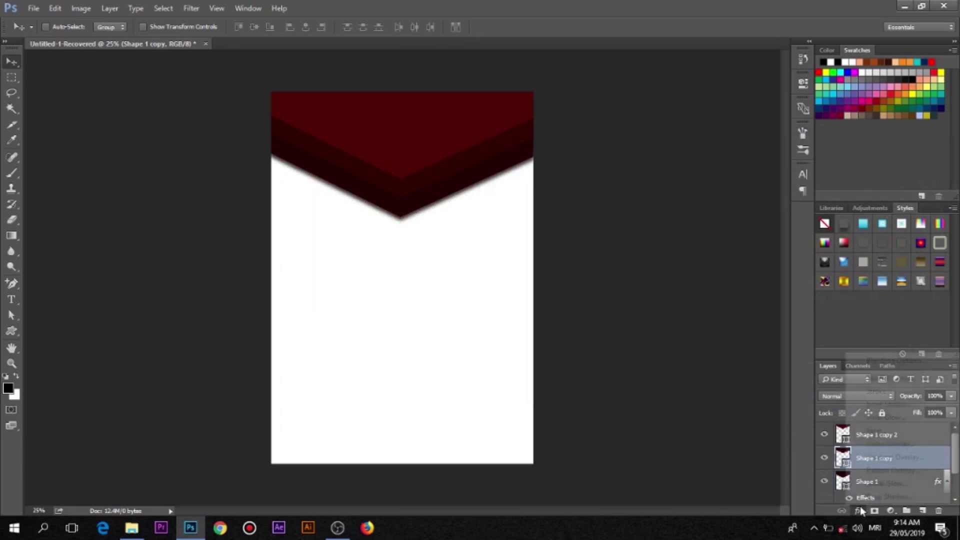
left_click(857, 500)
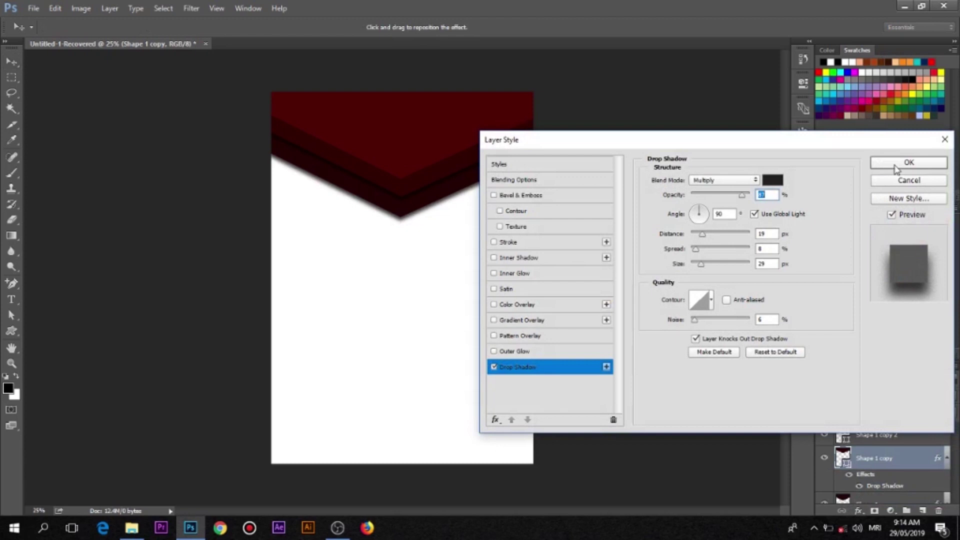
left_click(896, 165)
left_click(863, 443)
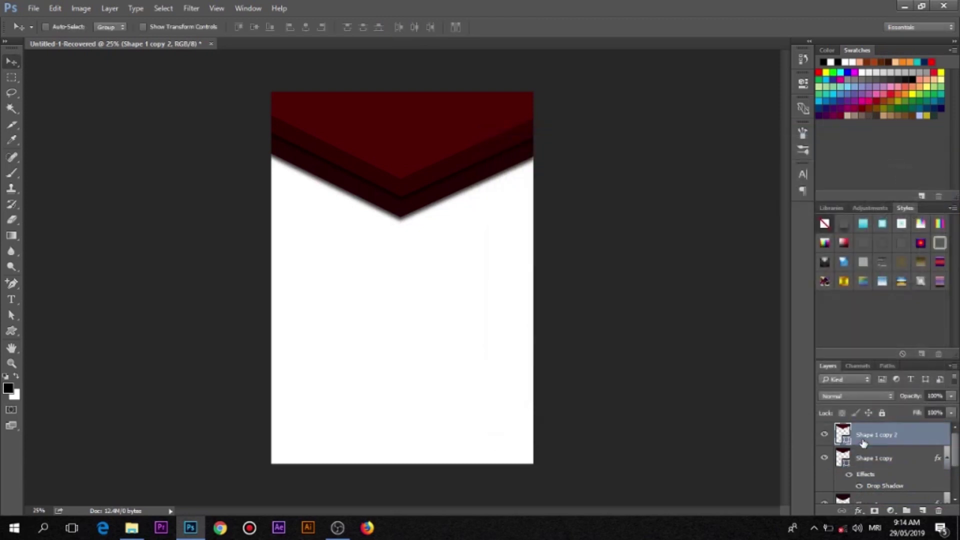
left_click(859, 511)
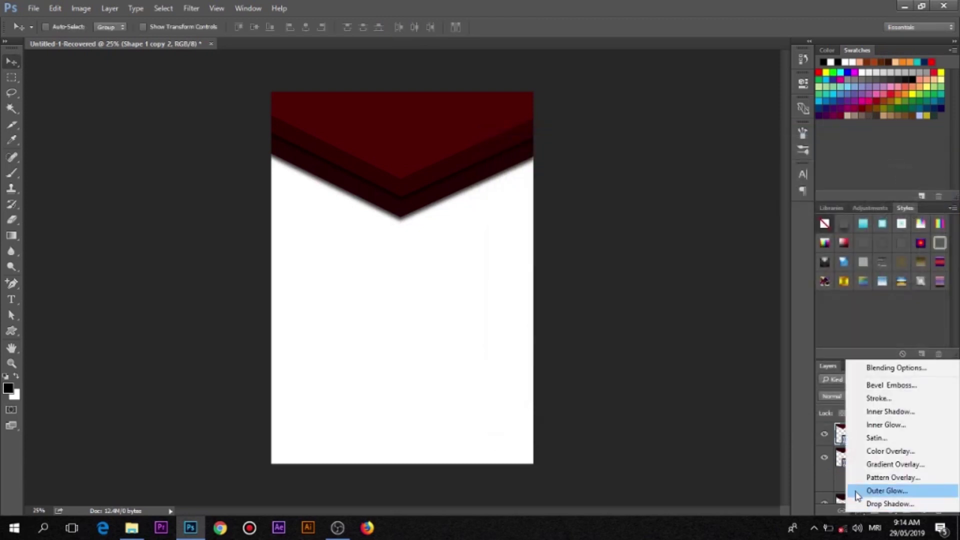
left_click(857, 503)
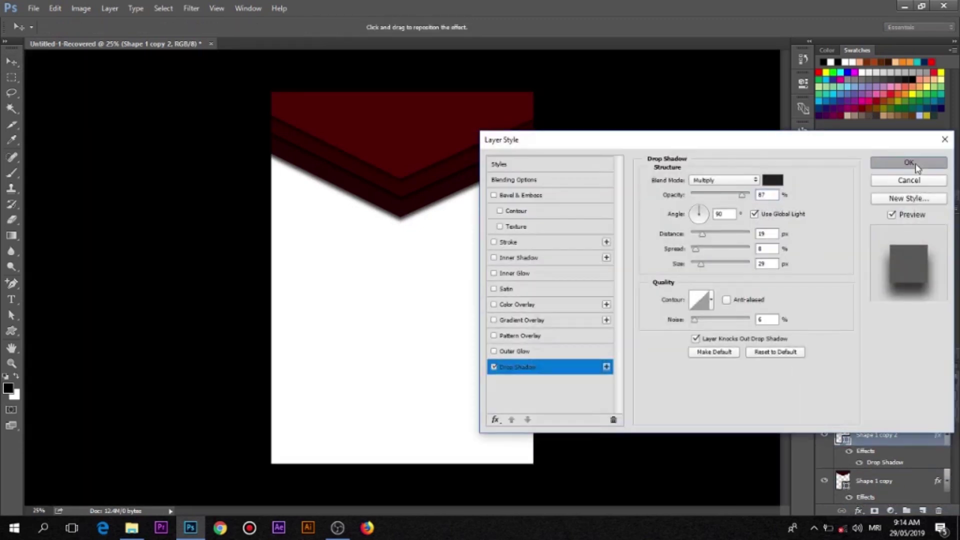
left_click(908, 163)
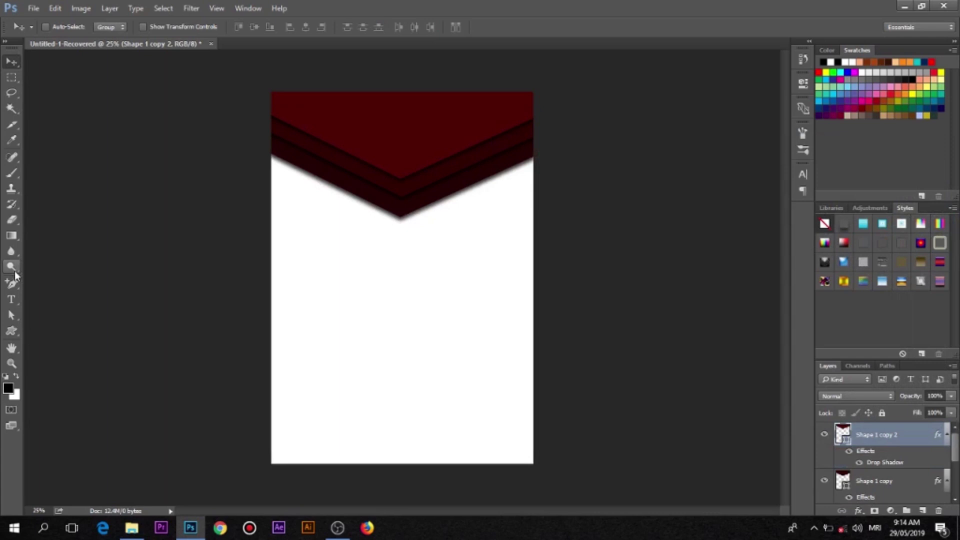
Draw a right-pointing chevron arrow custom shape, about 5.66 × 5.08 cm, left of the page below the banner.
left_click(11, 330)
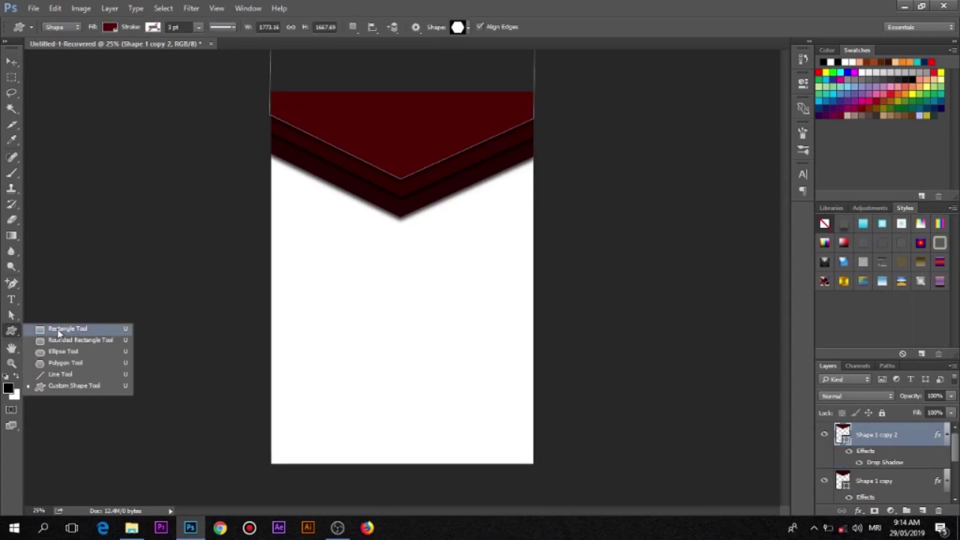
left_click(468, 29)
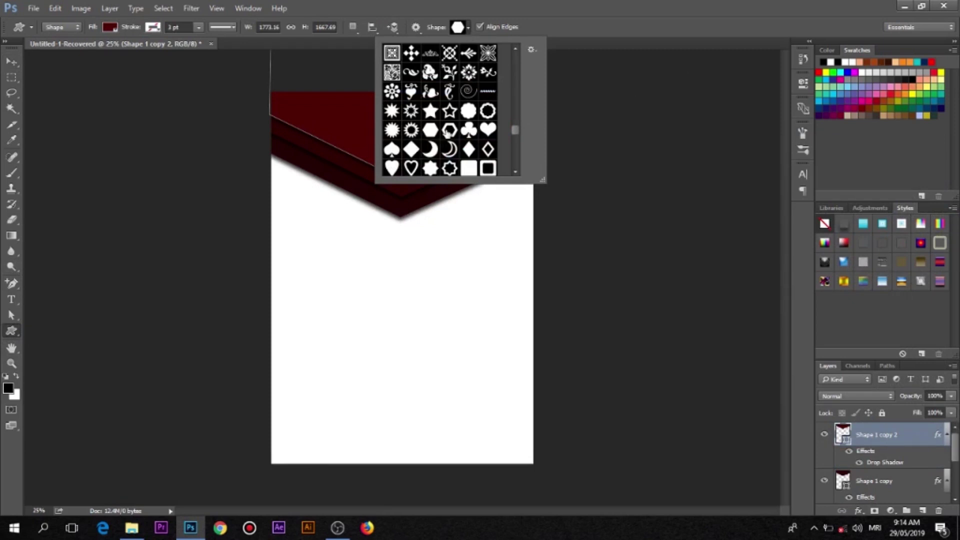
scroll(448, 131, "down", 1)
scroll(448, 135, "down", 1)
scroll(449, 134, "down", 1)
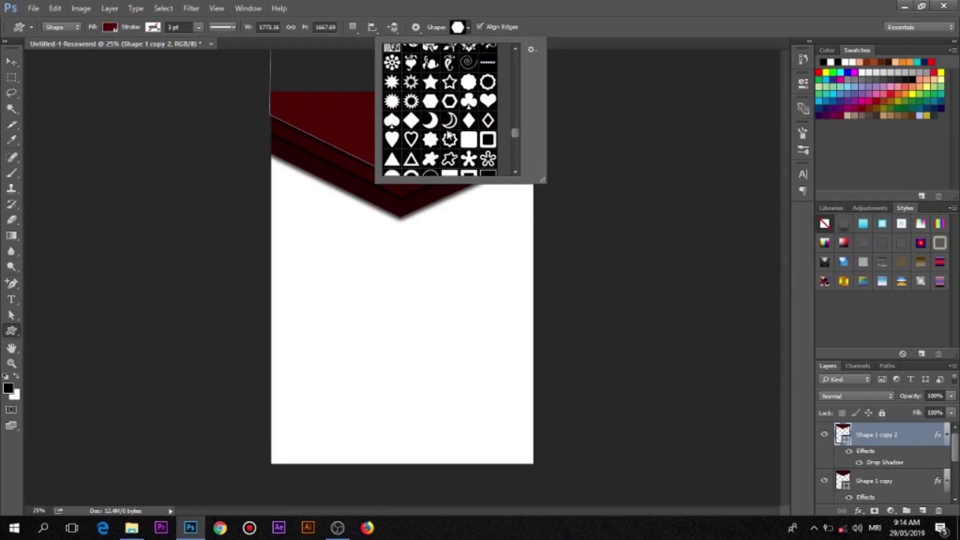
scroll(448, 135, "down", 1)
scroll(448, 135, "down", 1)
scroll(448, 135, "down", 2)
scroll(448, 134, "down", 1)
scroll(448, 134, "down", 1)
scroll(448, 135, "down", 2)
scroll(448, 135, "down", 2)
scroll(448, 134, "down", 2)
scroll(448, 134, "down", 2)
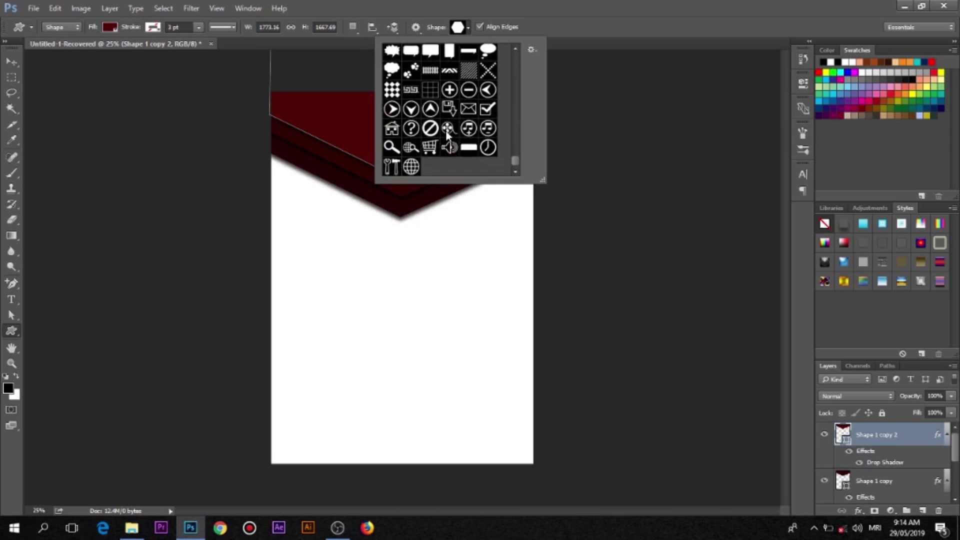
scroll(447, 132, "up", 3)
scroll(447, 130, "up", 3)
scroll(447, 127, "up", 3)
scroll(448, 100, "up", 3)
scroll(449, 75, "up", 2)
scroll(449, 75, "up", 1)
scroll(449, 74, "up", 2)
scroll(448, 74, "up", 1)
scroll(448, 74, "up", 1)
scroll(448, 74, "up", 1)
scroll(448, 74, "up", 1)
scroll(448, 70, "up", 1)
scroll(448, 70, "up", 2)
scroll(448, 70, "up", 2)
scroll(445, 75, "up", 1)
scroll(440, 83, "up", 1)
scroll(434, 91, "up", 1)
scroll(434, 91, "up", 1)
scroll(433, 91, "up", 2)
scroll(434, 90, "up", 1)
scroll(434, 90, "up", 2)
scroll(433, 89, "up", 1)
scroll(435, 90, "up", 2)
scroll(480, 92, "up", 2)
scroll(480, 92, "up", 1)
scroll(450, 93, "up", 1)
scroll(434, 92, "up", 1)
left_click(430, 93)
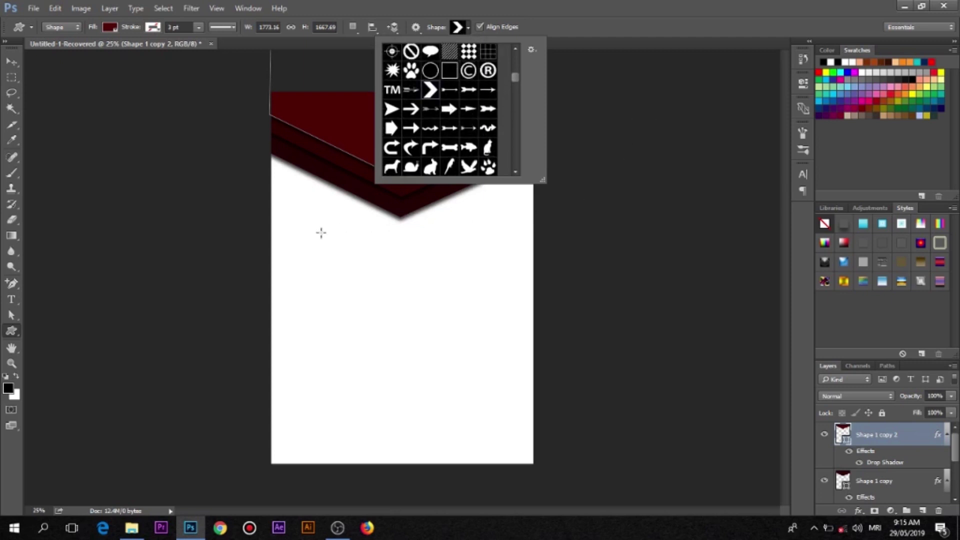
left_click_drag(289, 245, 388, 335)
Rotate the small maroon chevron 90° clockwise so it points downward.
left_click(17, 64)
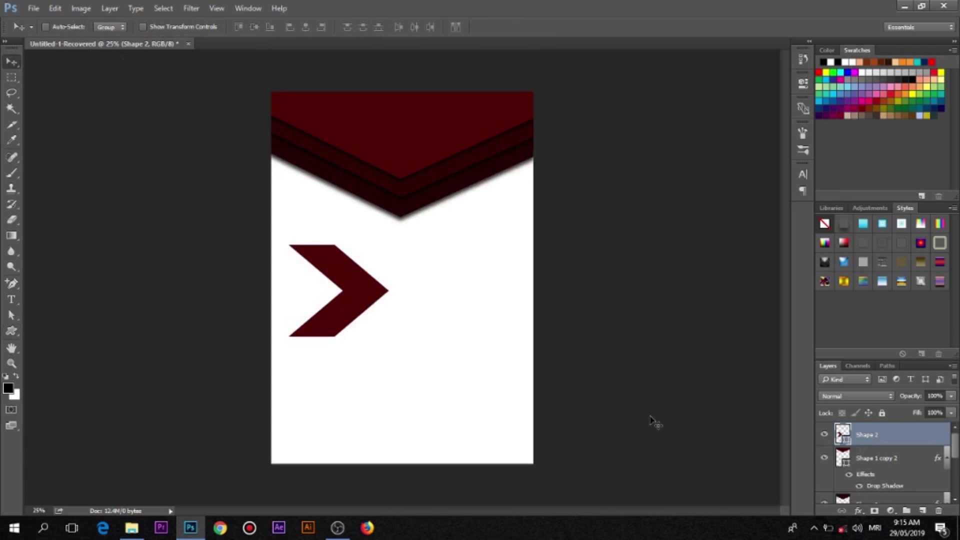
key("ctrl+t")
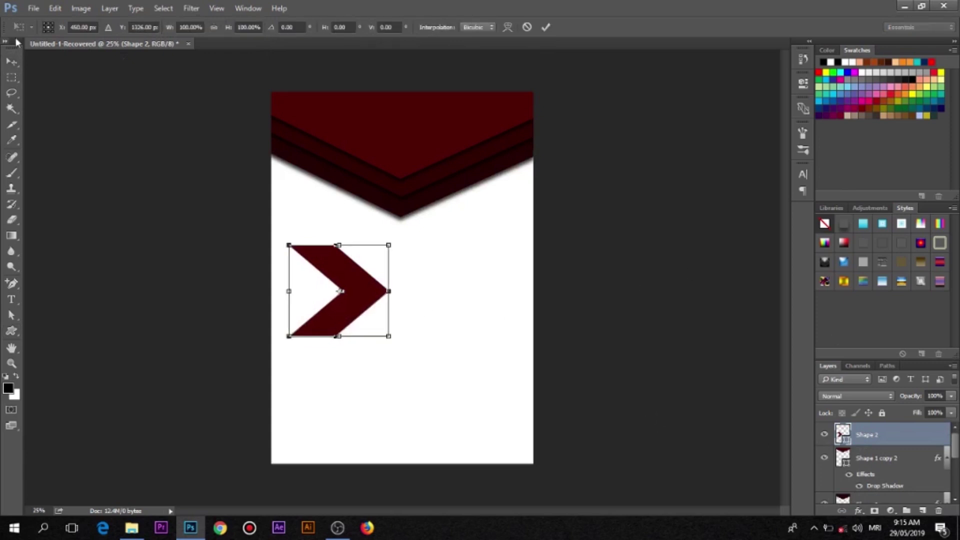
left_click(54, 8)
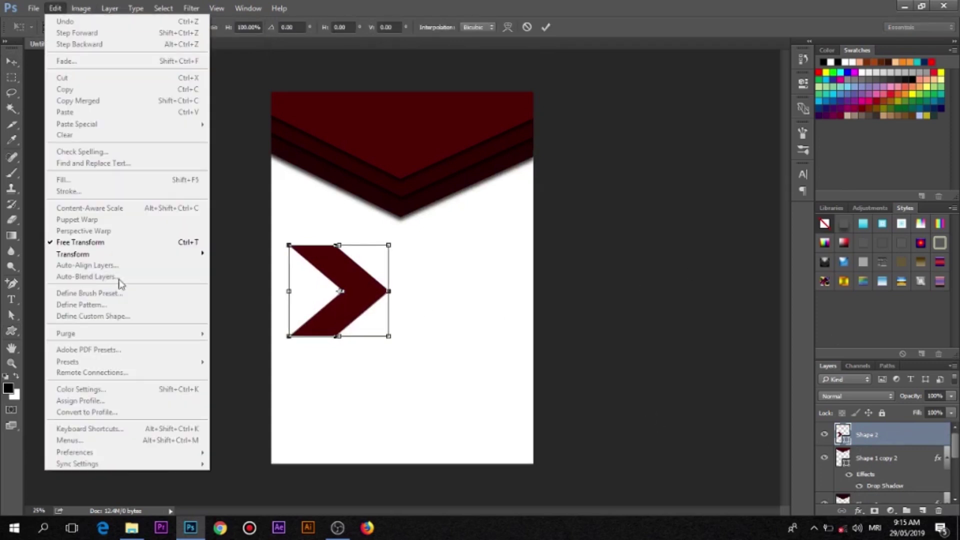
mouse_move(74, 253)
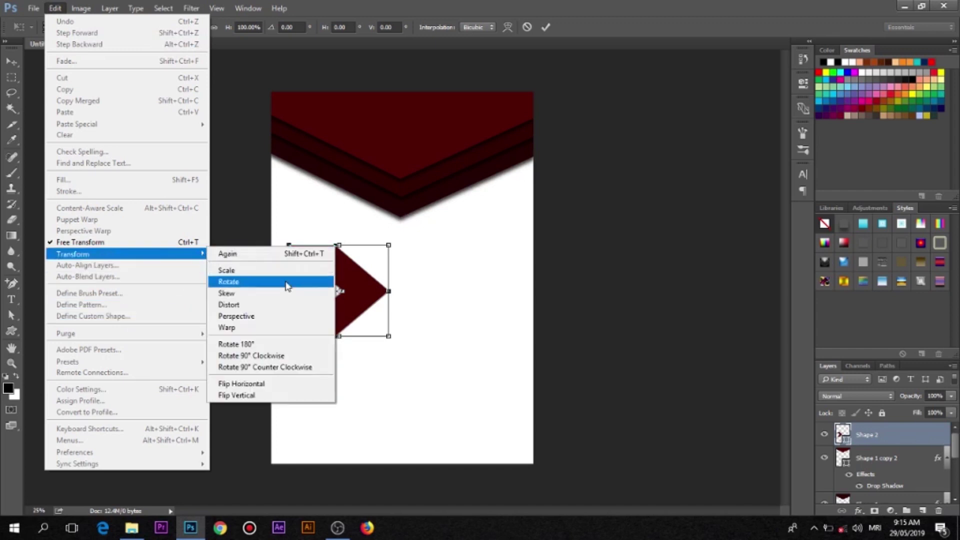
left_click(288, 358)
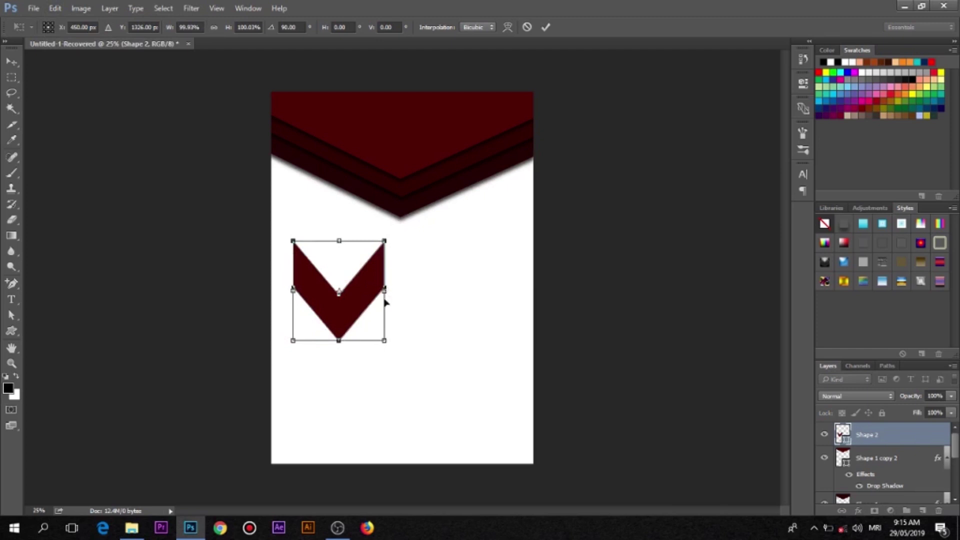
Stretch the chevron across the full page width just below the banner and commit.
left_click_drag(394, 290, 516, 293)
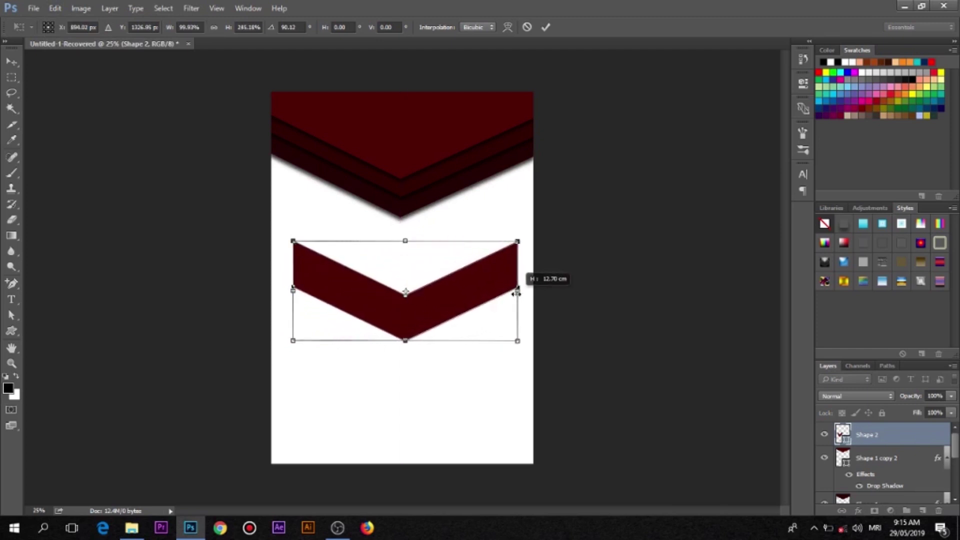
mouse_move(414, 318)
left_mouse_down()
mouse_move(419, 254)
mouse_move(408, 263)
left_mouse_up()
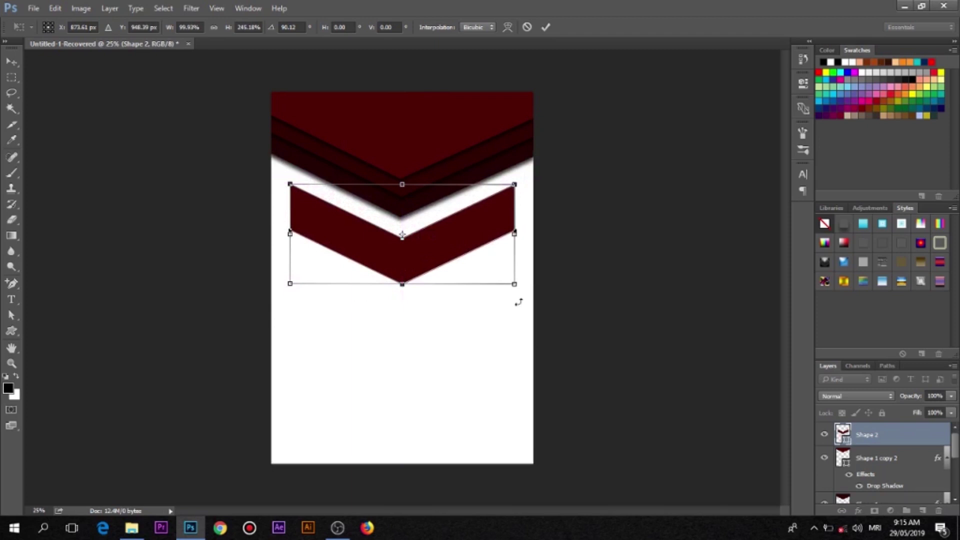
left_click_drag(517, 286, 542, 305)
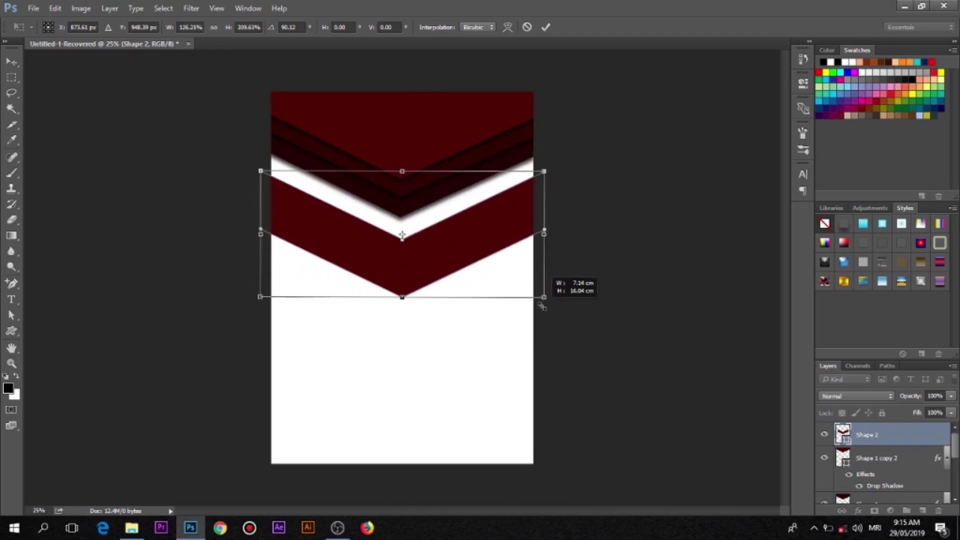
left_click_drag(541, 306, 543, 303)
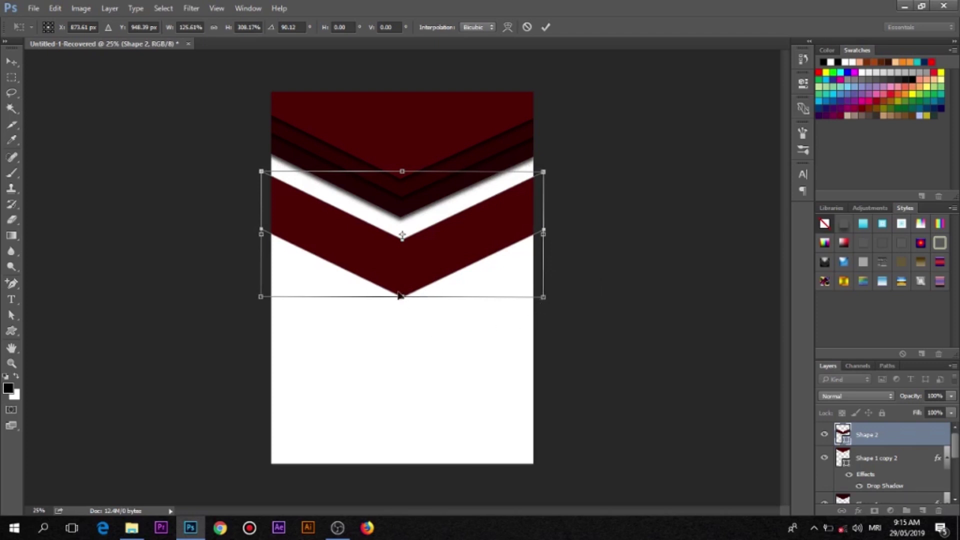
left_click_drag(402, 299, 402, 335)
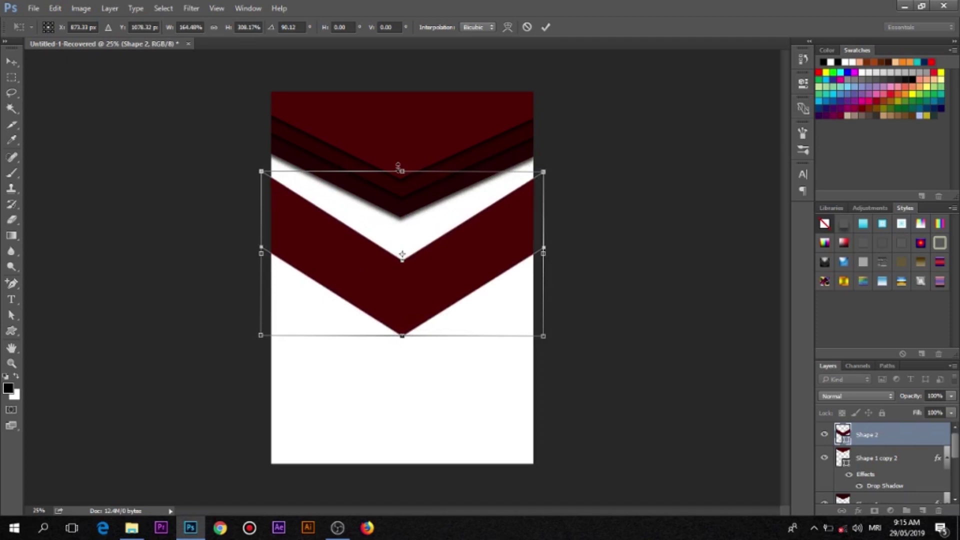
left_click_drag(403, 173, 399, 170)
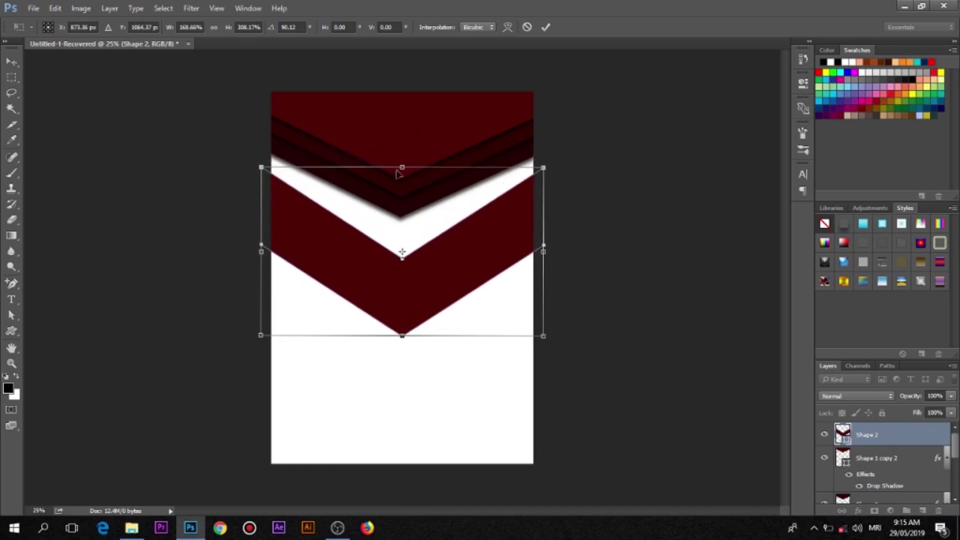
left_click_drag(402, 337, 402, 354)
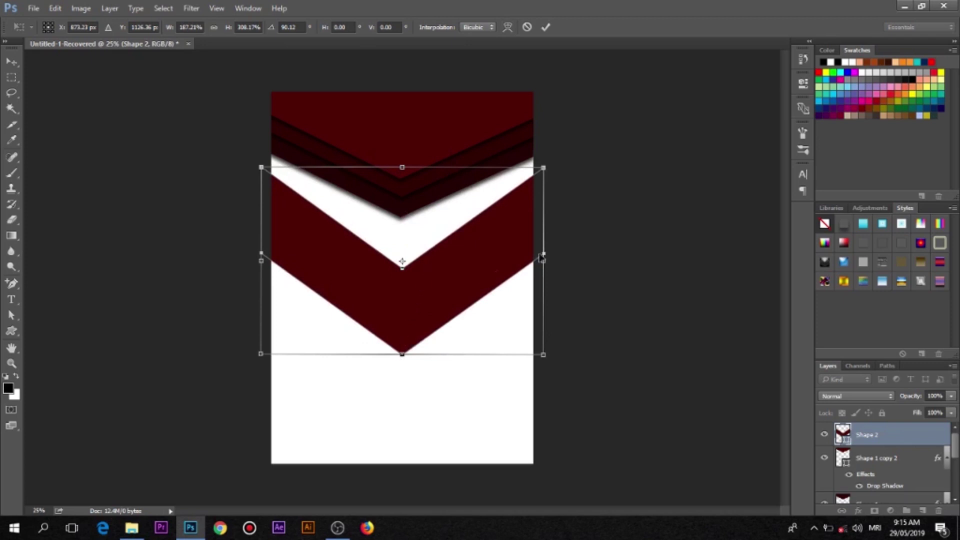
left_click(550, 28)
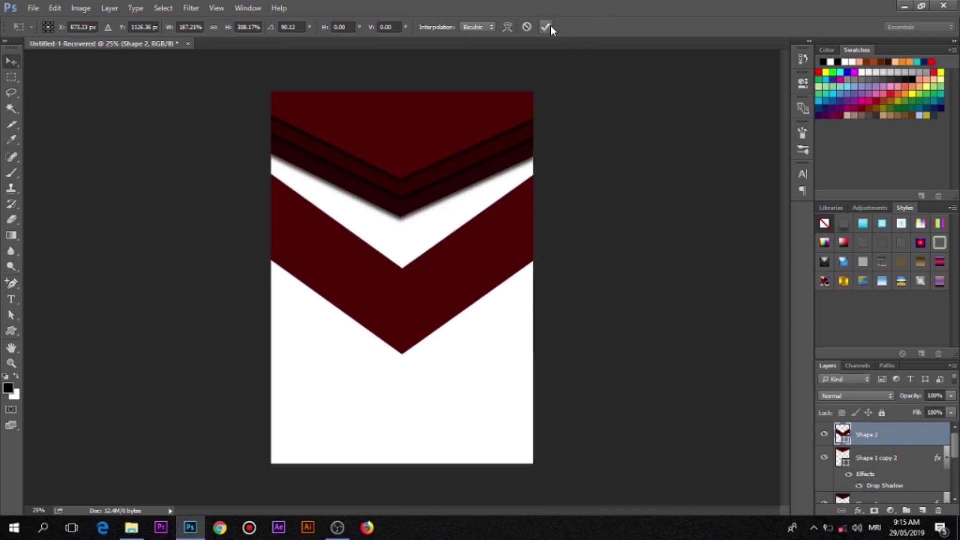
Nudge the chevron up, then open the white car photo karl-kohler-542337-unsplash.jpg.
key("shift+Up")
key("shift+Up")
key("shift+Up")
key("shift+Up")
key("shift+Up")
key("shift+Up")
key("shift+Up")
key("shift+Up")
key("shift+Up")
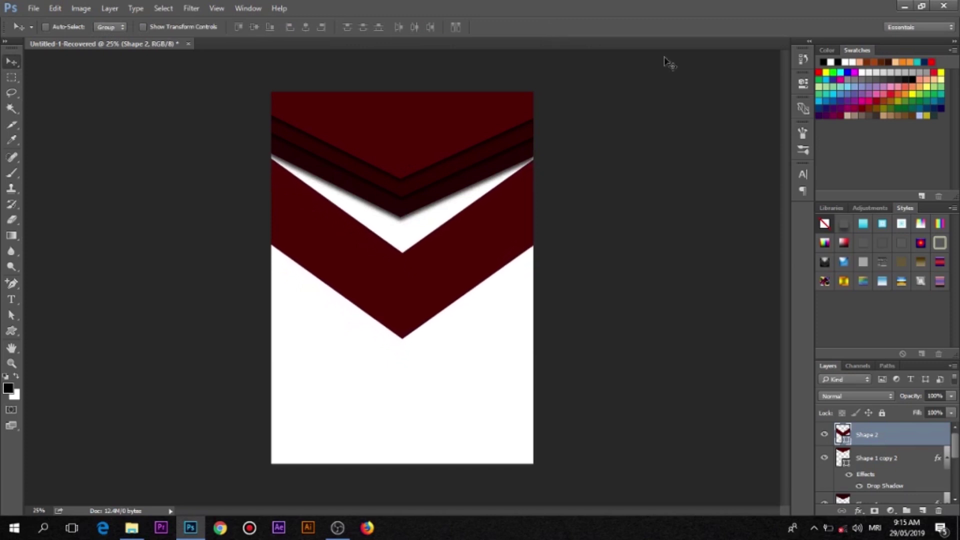
left_click(32, 8)
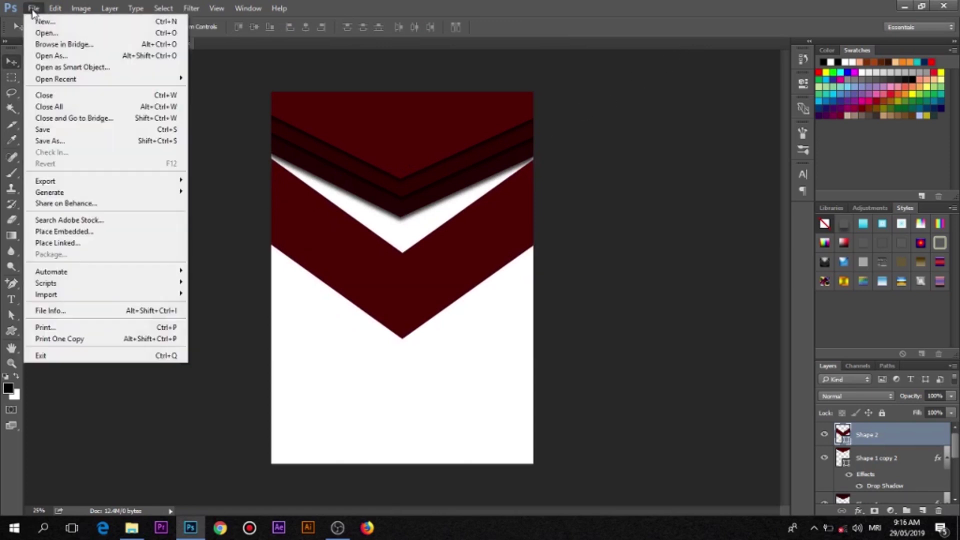
left_click(68, 33)
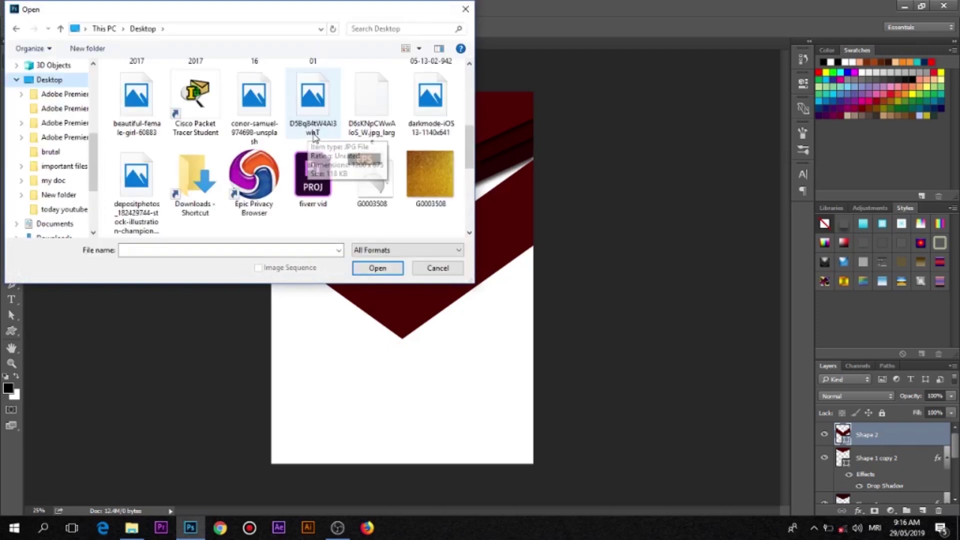
scroll(318, 138, "down", 3)
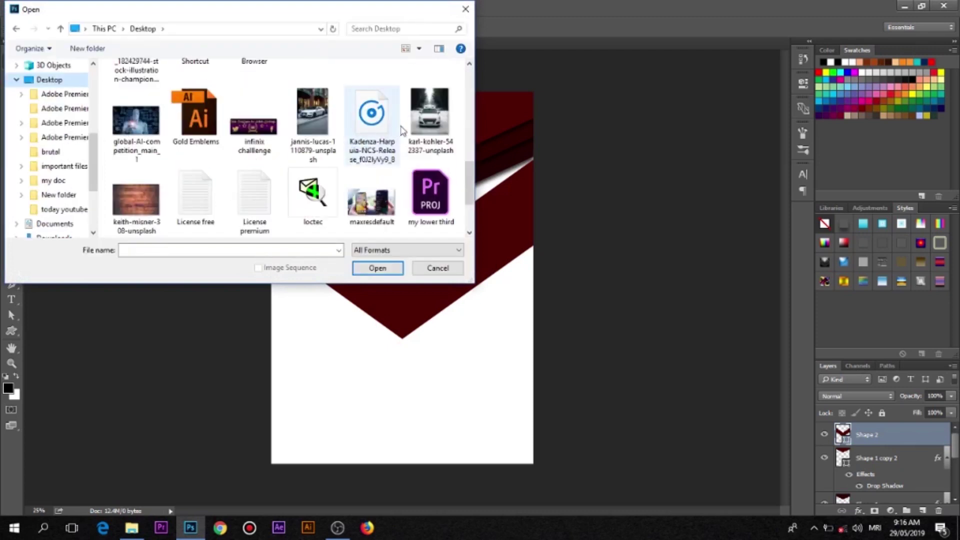
left_click(430, 115)
left_click(377, 268)
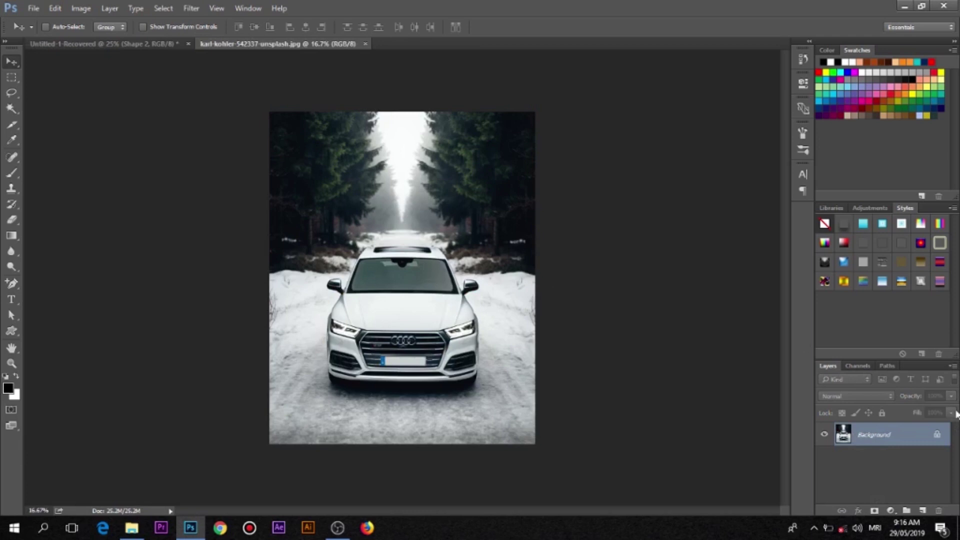
Bring the unlocked car photo into the poster as Layer 1, clipped to Shape 2, framing the grille.
left_click_drag(936, 432, 938, 510)
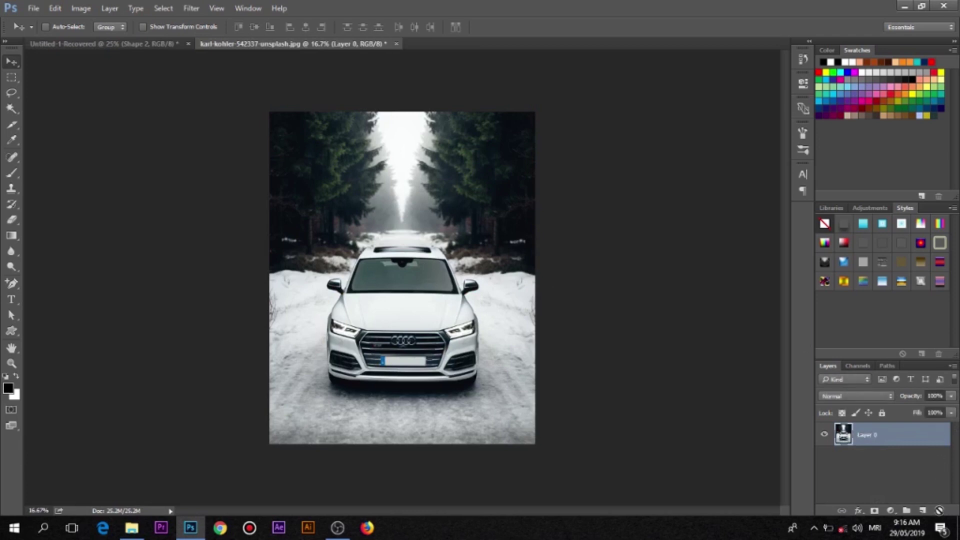
mouse_move(430, 319)
left_mouse_down()
mouse_move(181, 126)
mouse_move(402, 244)
mouse_move(426, 296)
mouse_move(425, 265)
left_mouse_up()
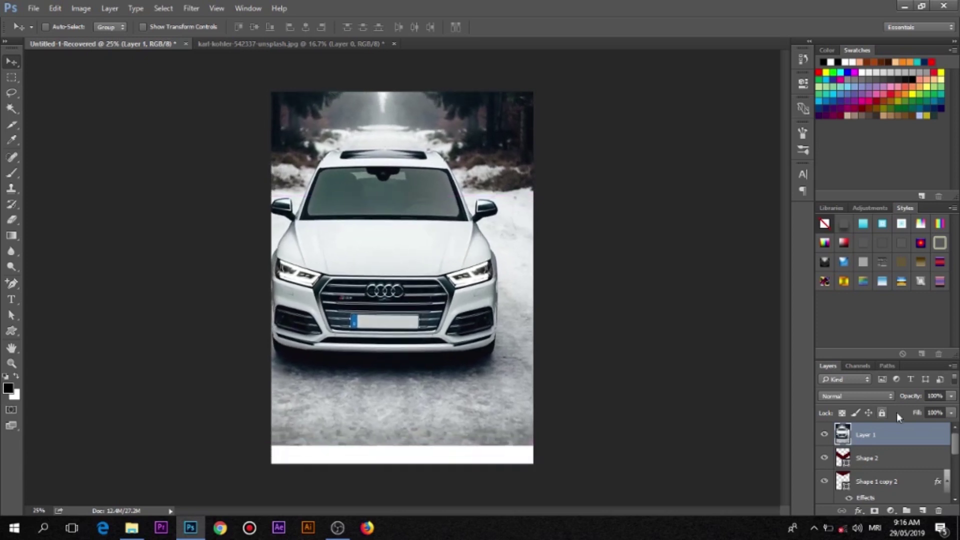
left_click(909, 446, "alt")
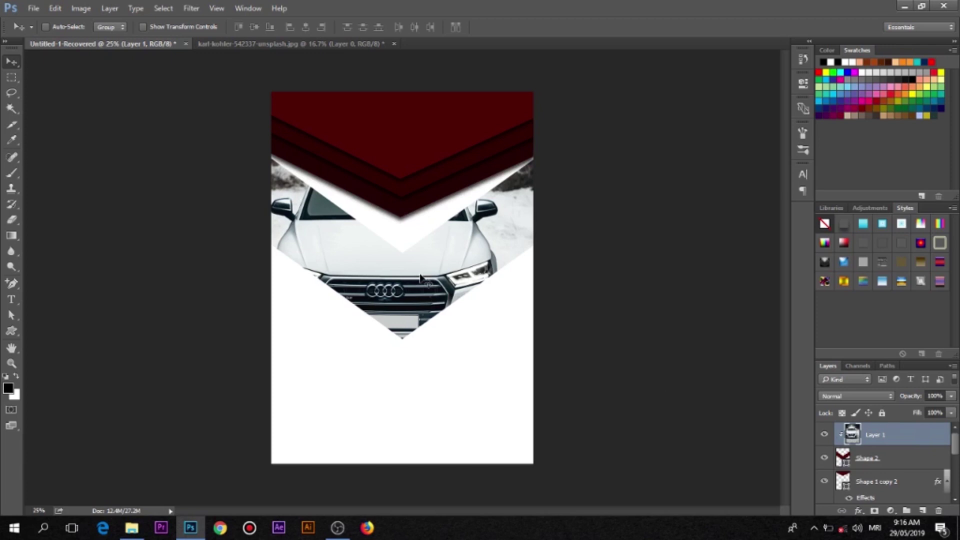
left_click_drag(420, 278, 433, 247)
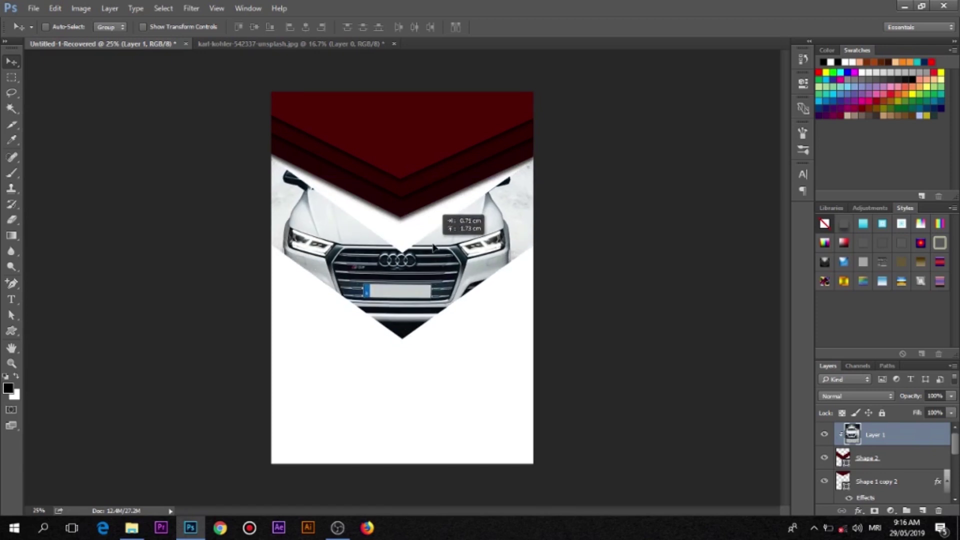
left_click_drag(433, 247, 435, 253)
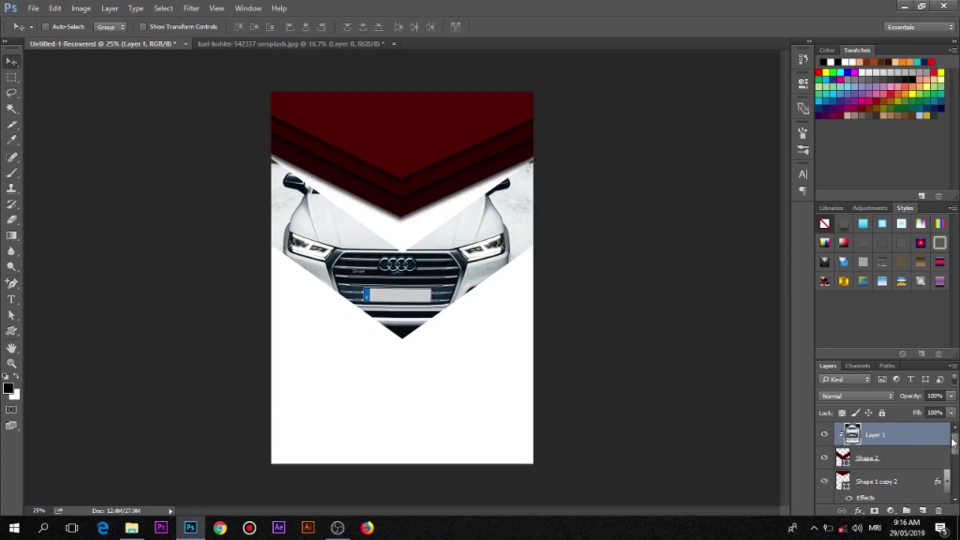
left_click_drag(952, 440, 952, 480)
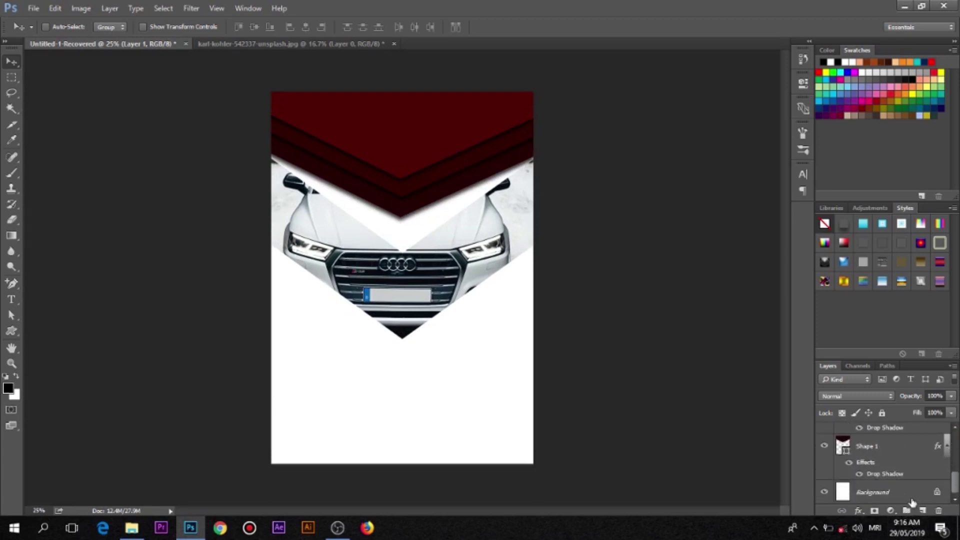
Fill the white background layer with orange using the Paint Bucket.
left_click(900, 495)
left_click(9, 240)
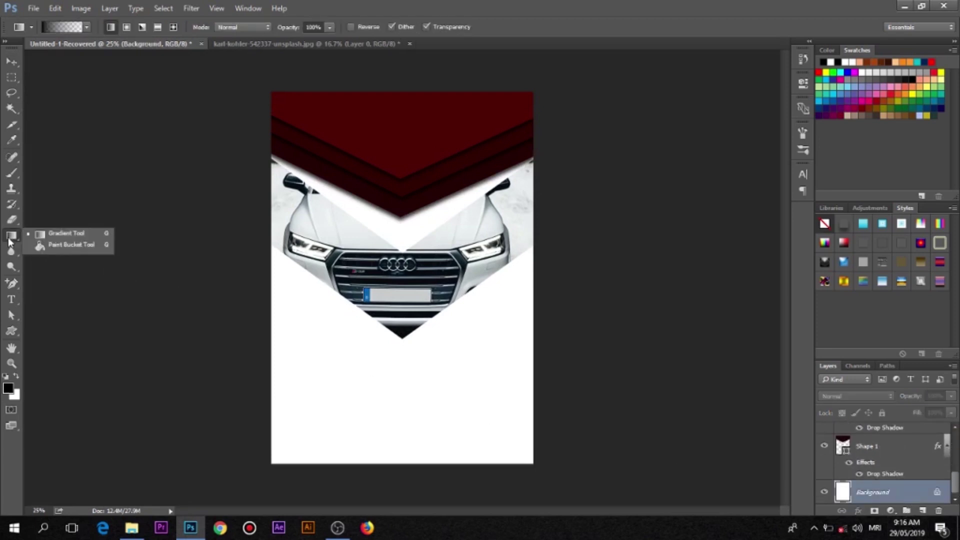
left_click(51, 244)
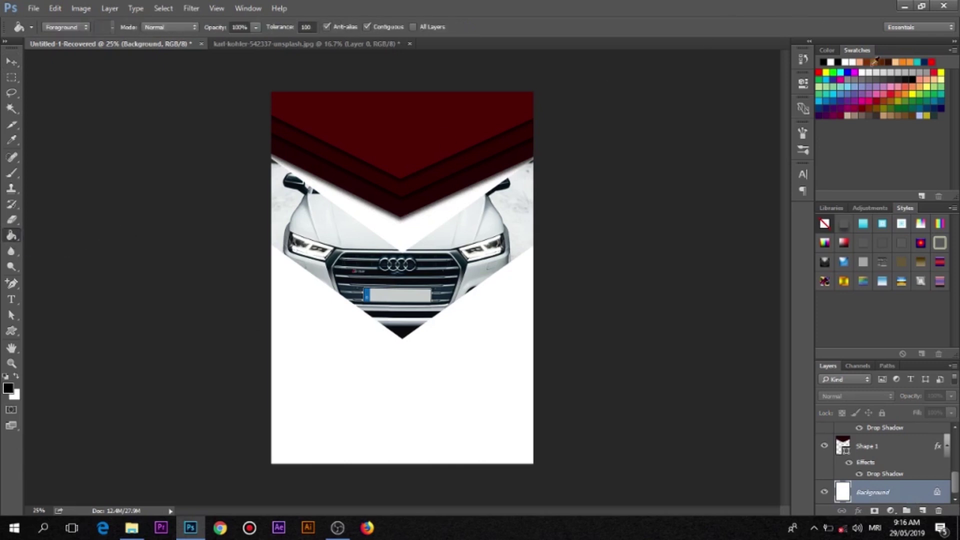
left_click(905, 62)
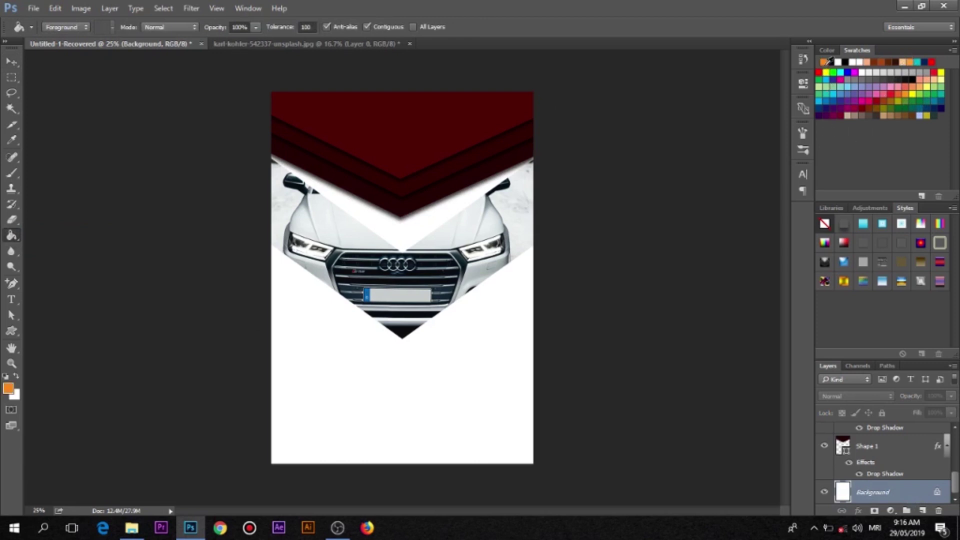
left_click(349, 370)
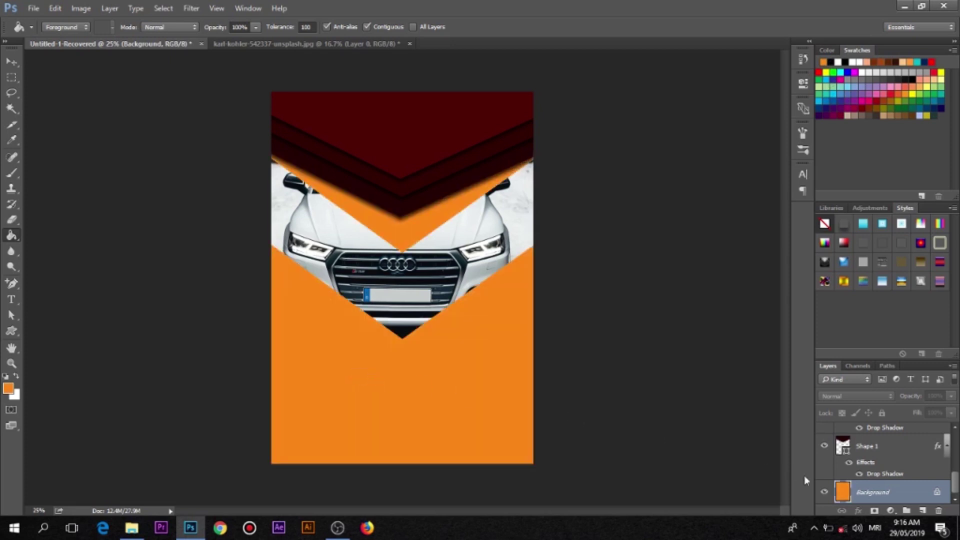
Refill the background with a darker, more saturated orange.
left_click(9, 388)
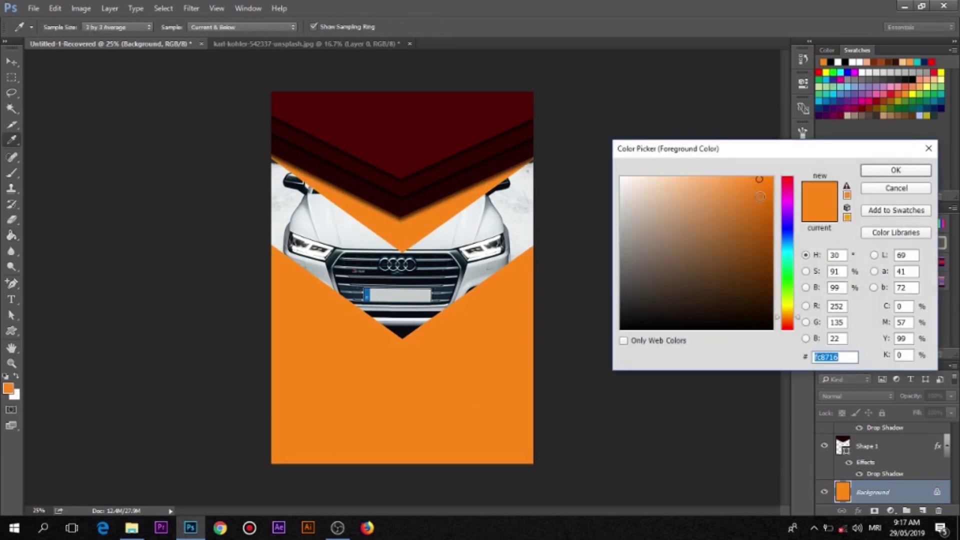
left_click(760, 196)
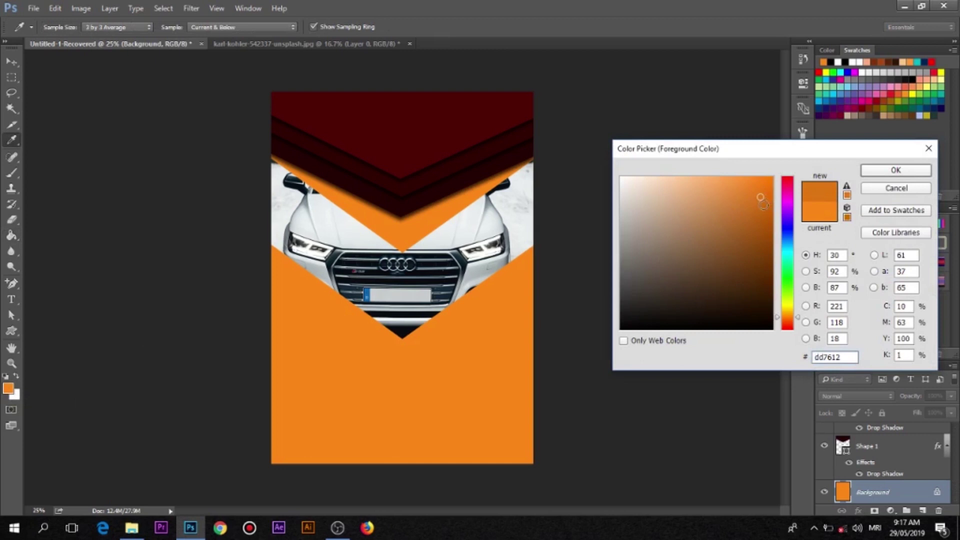
left_click(764, 195)
left_click(897, 171)
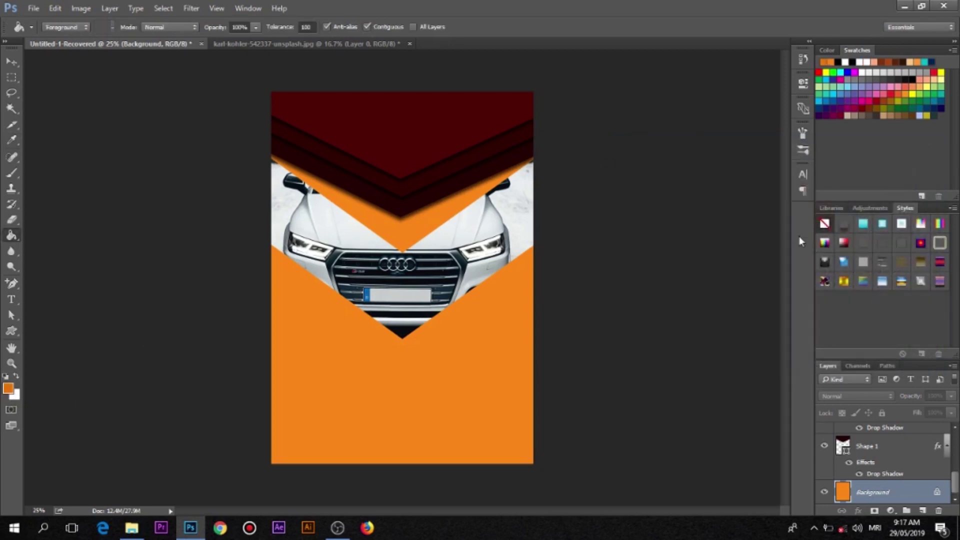
left_click(318, 394)
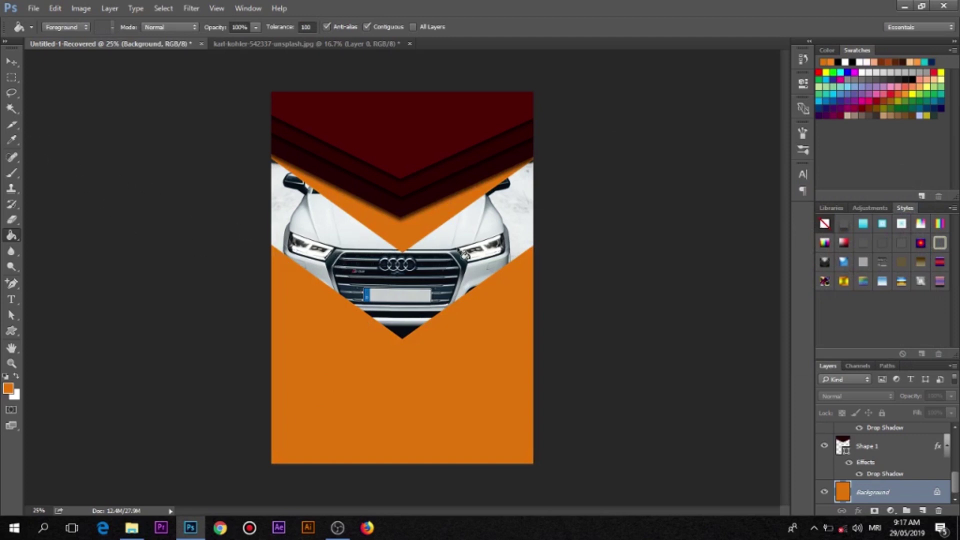
left_click(12, 62)
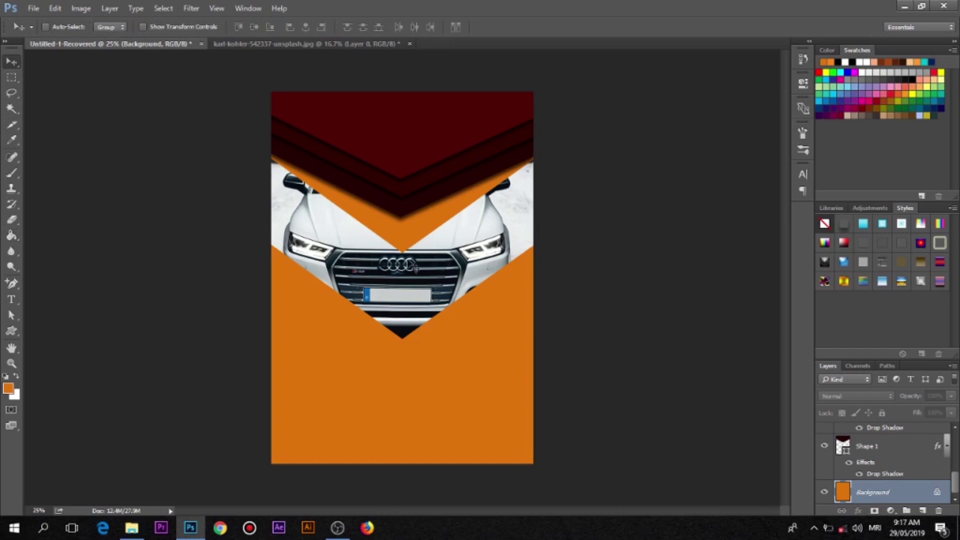
left_click(415, 267)
Stretch the Shape 2 photo frame upward to about 118% height and commit.
scroll(874, 453, "up", 3)
scroll(880, 458, "up", 3)
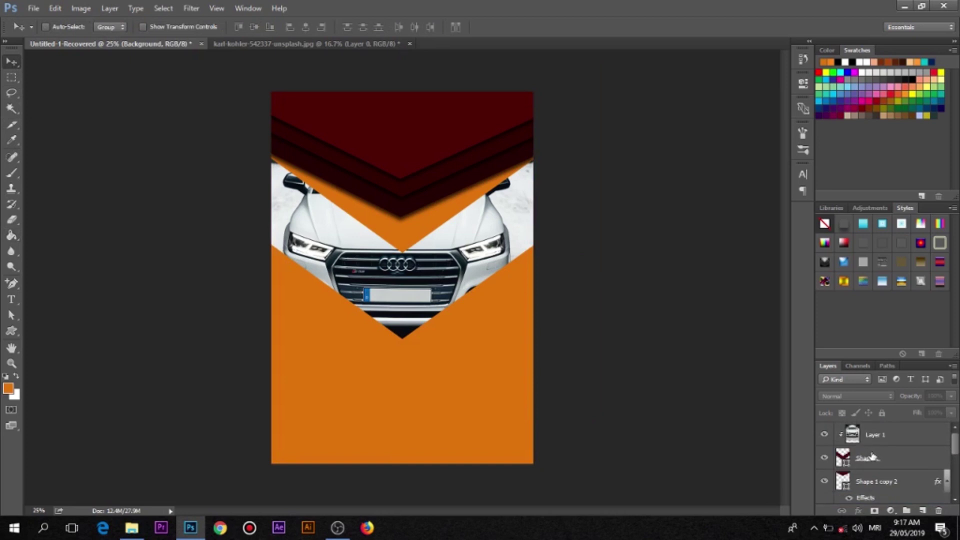
left_click(871, 455)
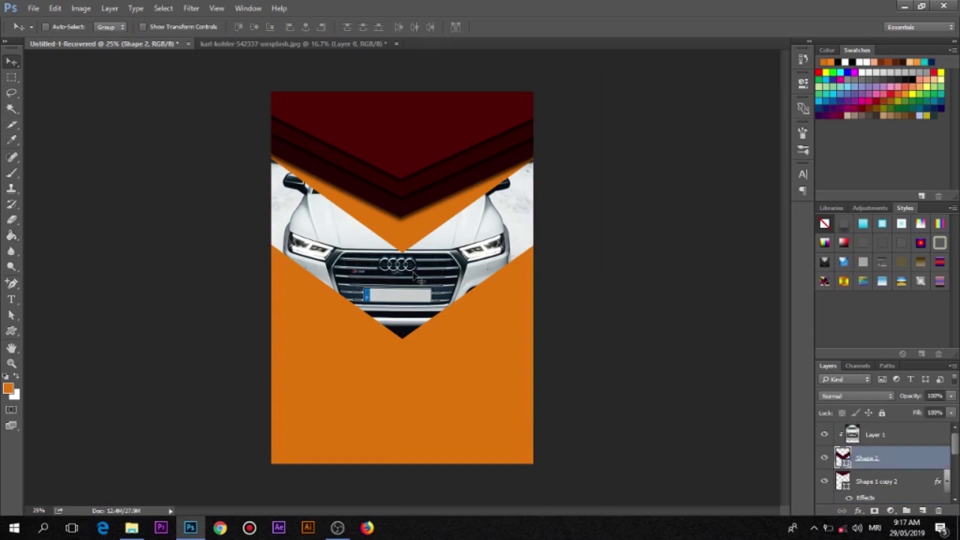
key("ctrl+t")
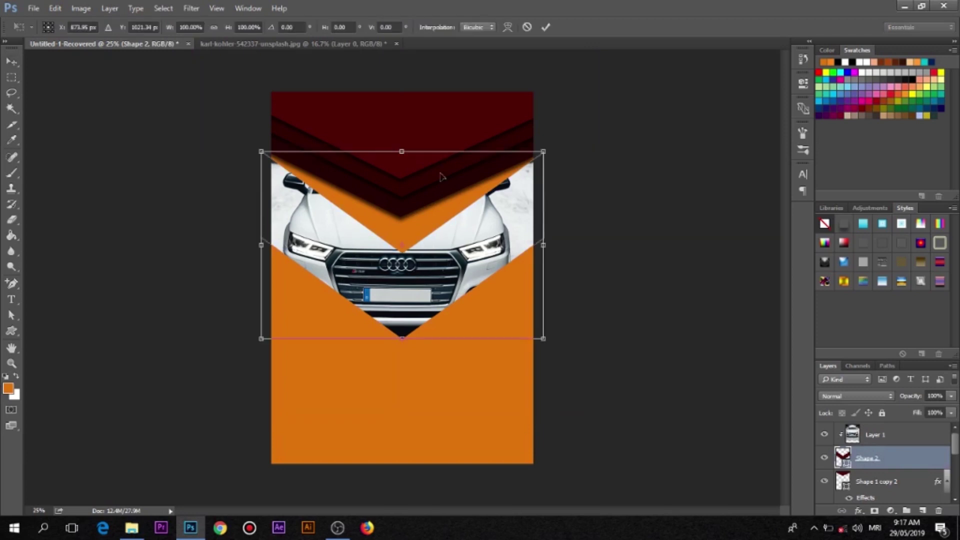
left_click_drag(401, 151, 398, 116)
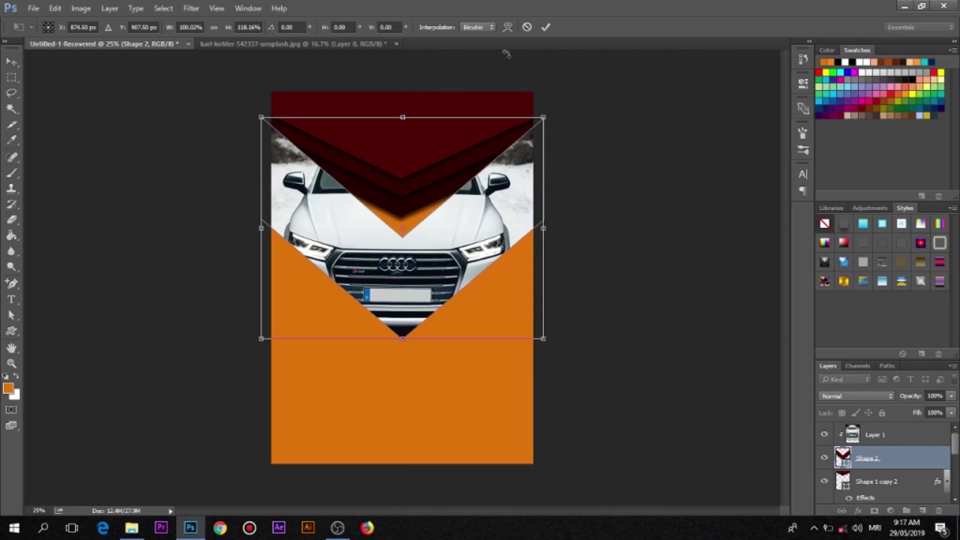
left_click(545, 28)
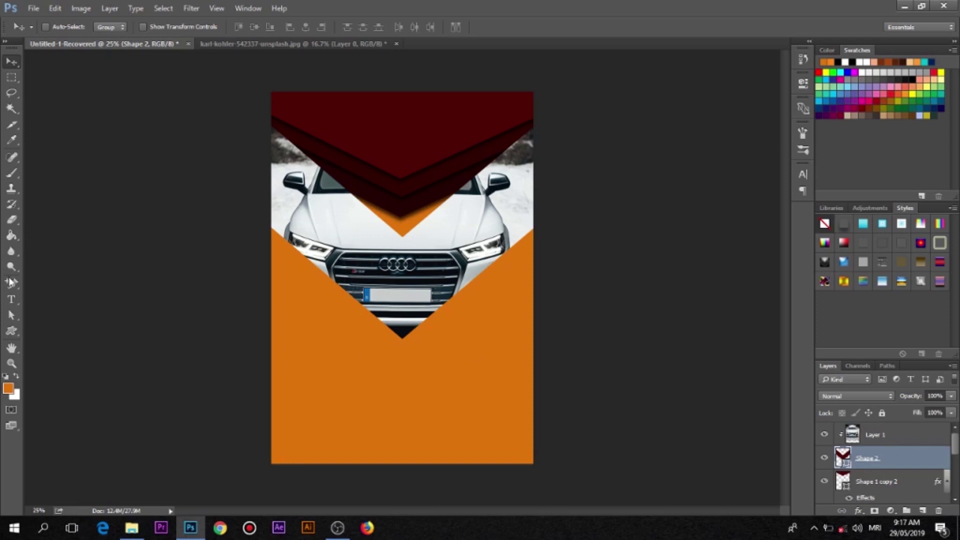
Select Layer 1 and Shape 2 together and merge them with Merge Layers.
left_click(17, 331)
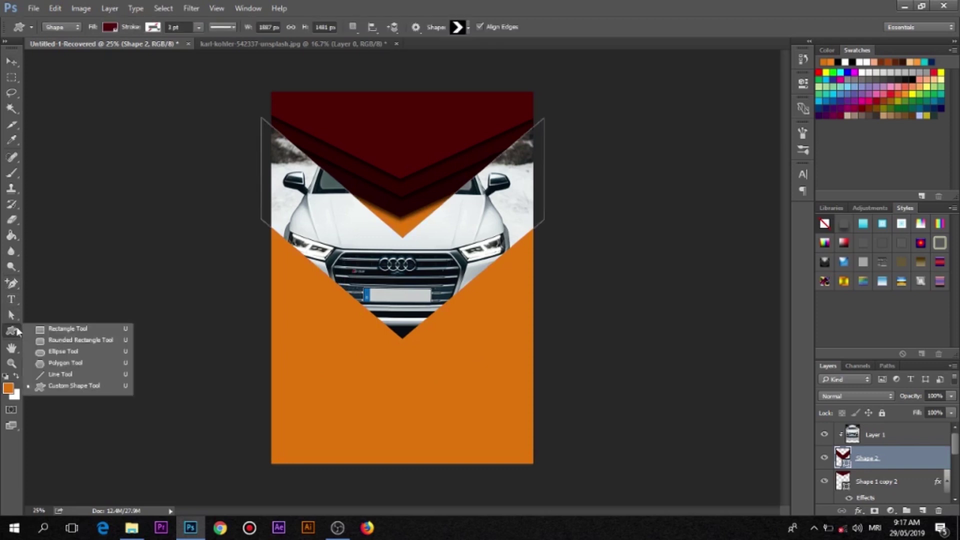
left_click(77, 329)
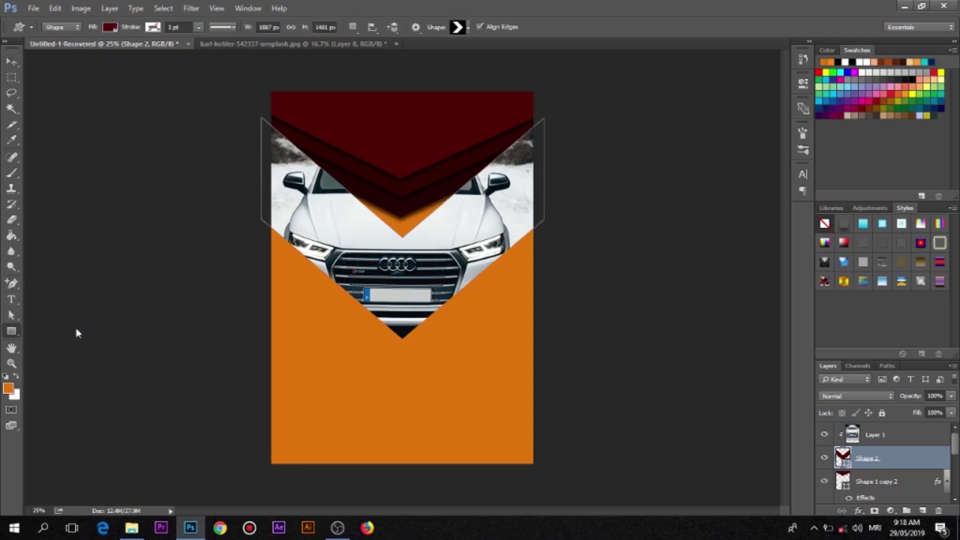
left_click(917, 439)
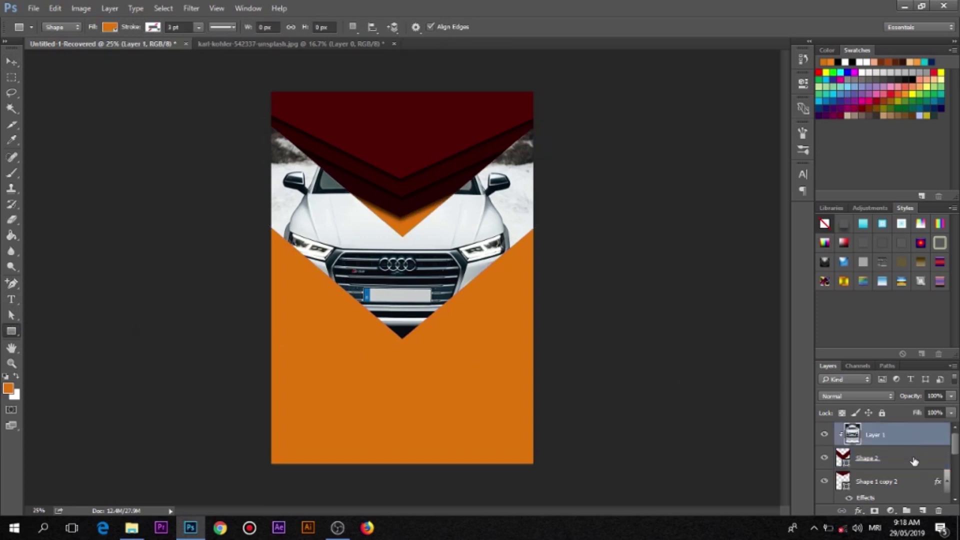
left_click(914, 459, "shift")
right_click(912, 457)
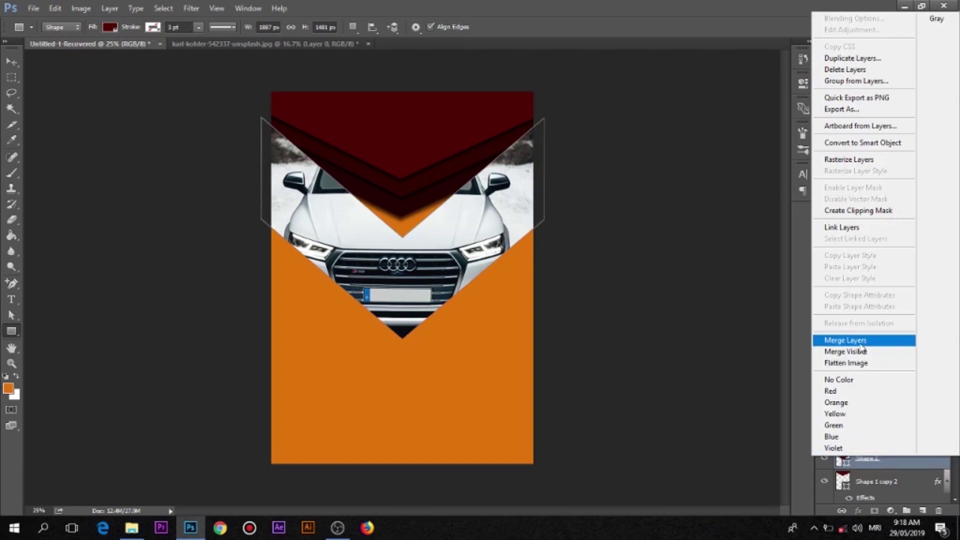
left_click(845, 340)
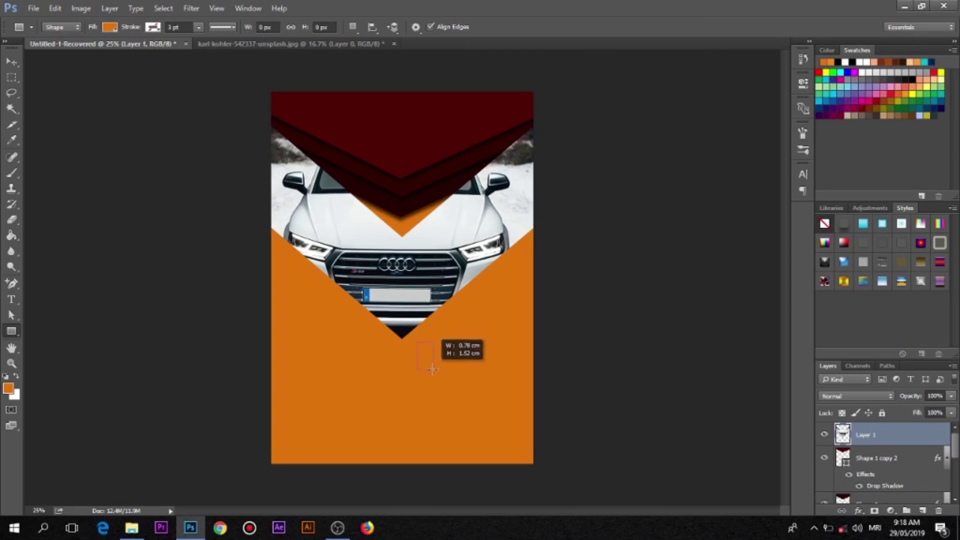
Create a 300 × 256 px rectangle in the lower-right orange area.
left_click_drag(419, 342, 461, 380)
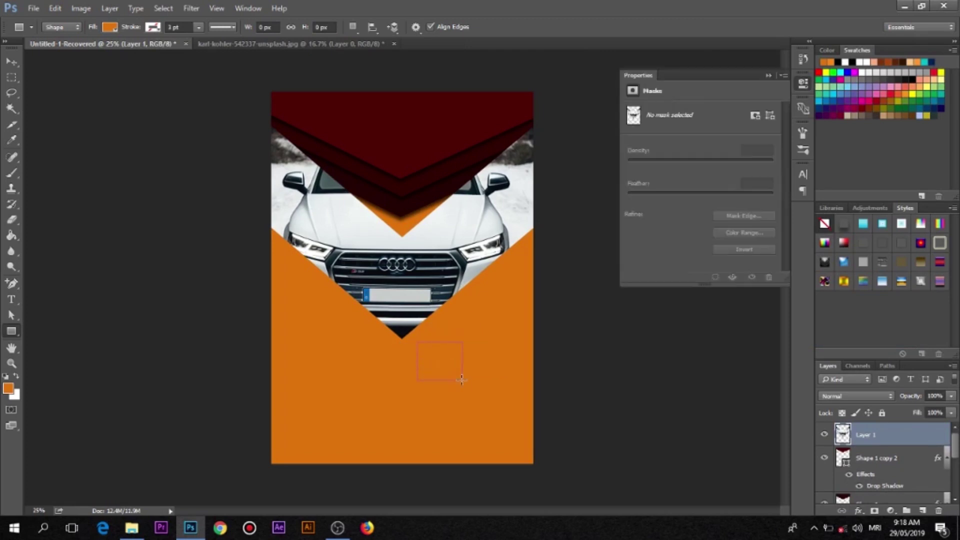
left_click(518, 389)
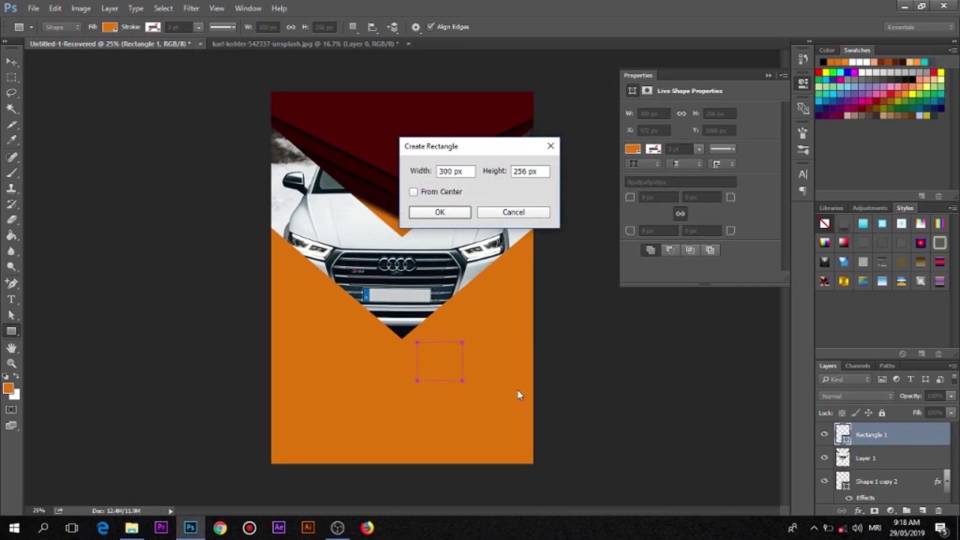
left_click(440, 212)
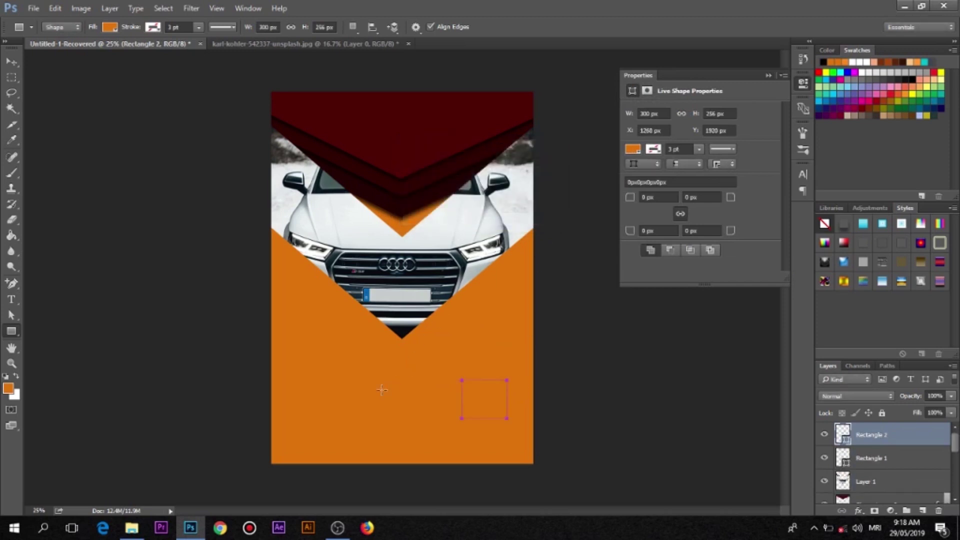
Fill Rectangle 2 with near-black #090501.
left_click(11, 61)
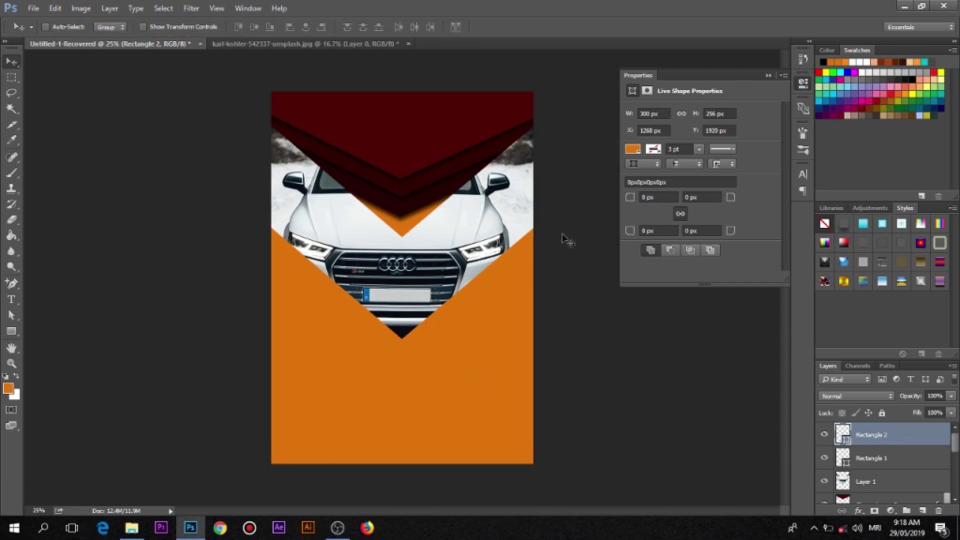
double_click(847, 440)
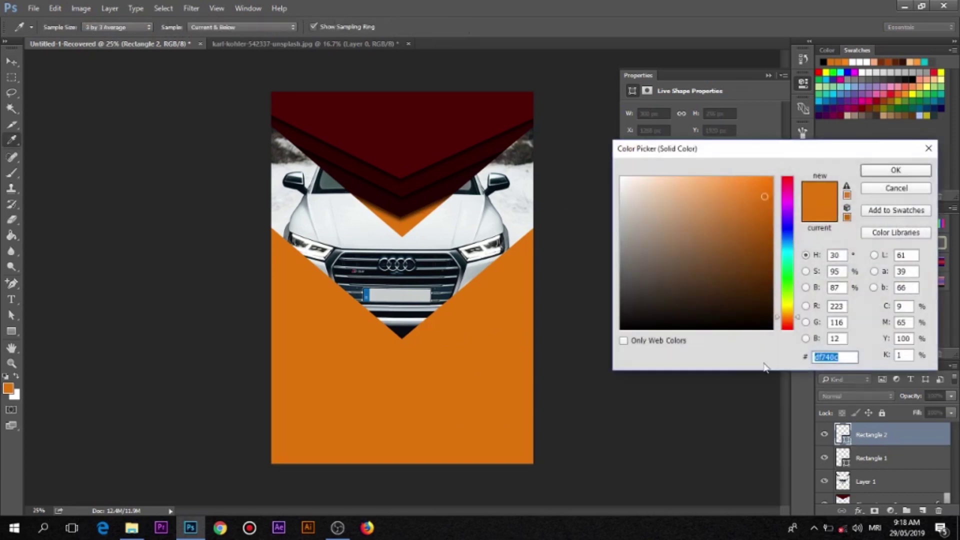
left_click(755, 325)
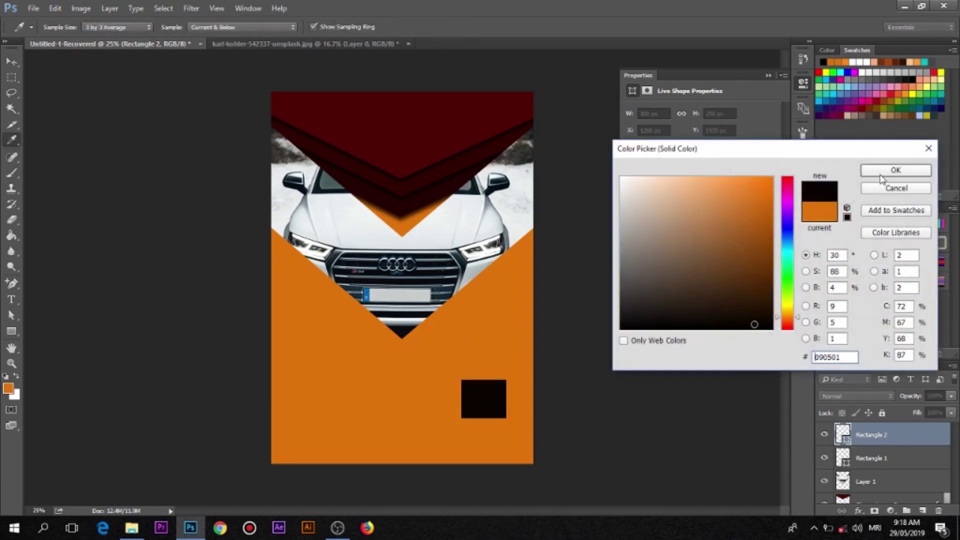
left_click(882, 172)
key("ctrl+t")
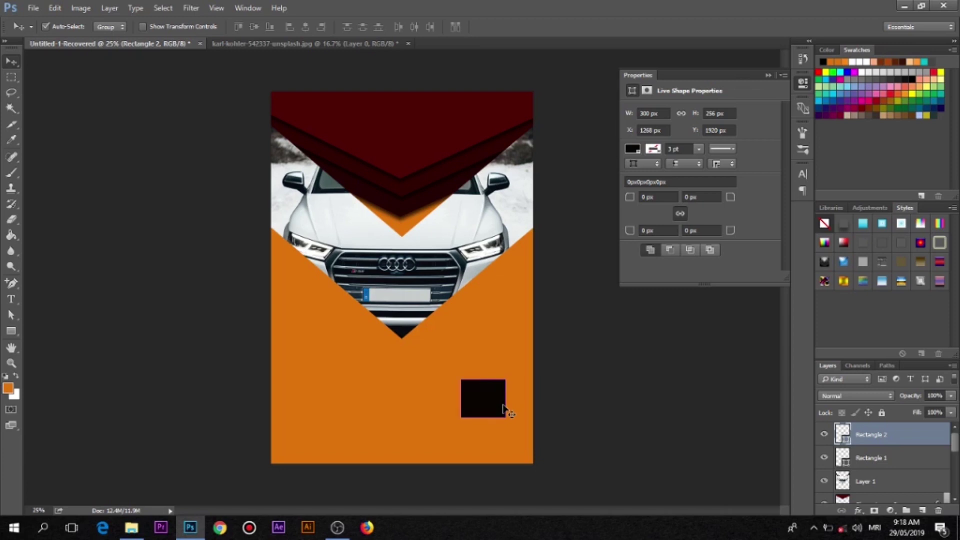
Enlarge the black rectangle to about 874 × 562 px, reaching the right edge below the car.
left_click_drag(506, 417, 537, 444)
mouse_move(515, 408)
left_mouse_down()
mouse_move(497, 387)
mouse_move(483, 395)
left_mouse_up()
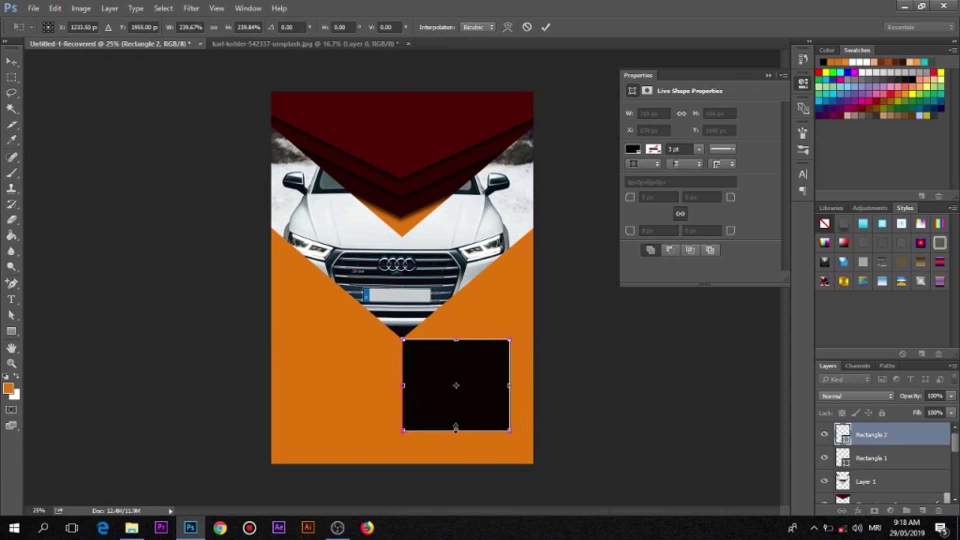
left_click_drag(456, 428, 457, 397)
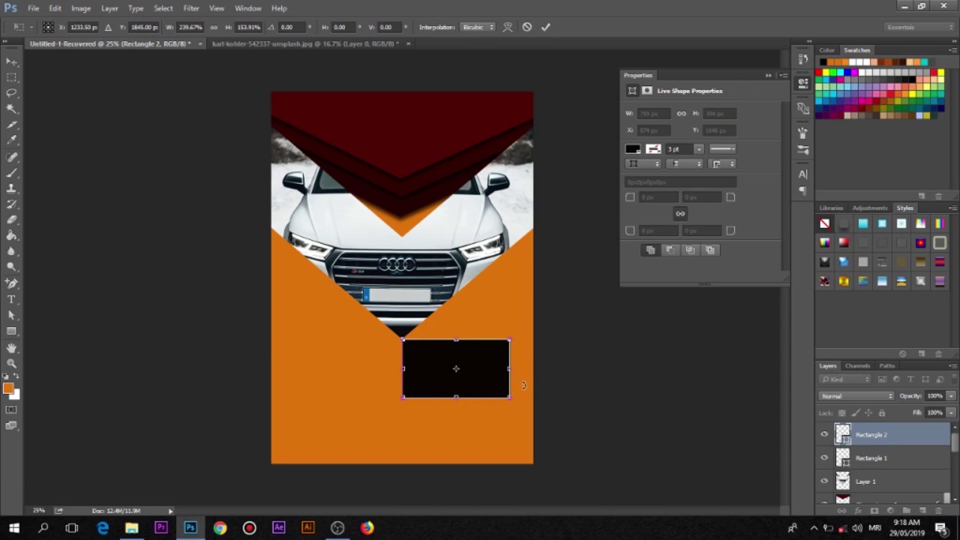
left_click_drag(511, 370, 533, 370)
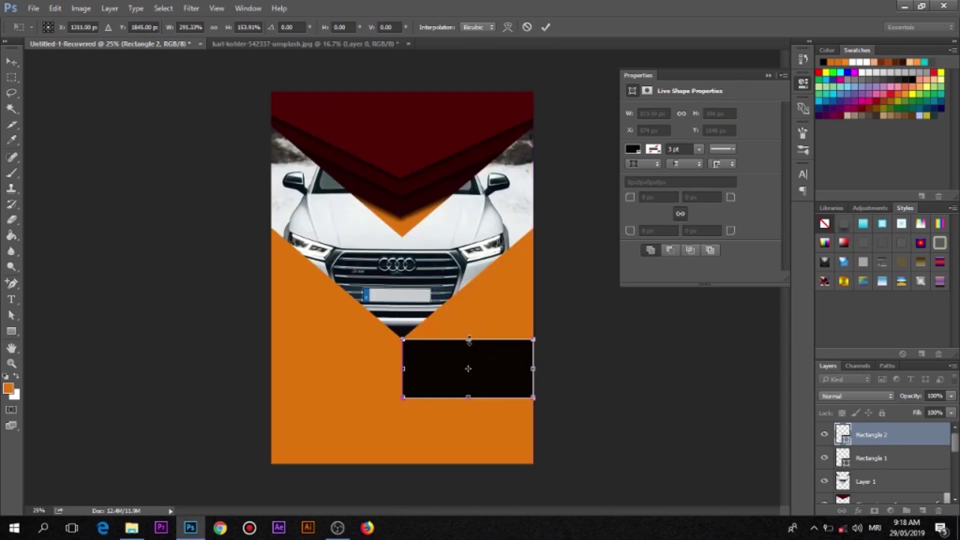
left_click_drag(468, 335, 472, 314)
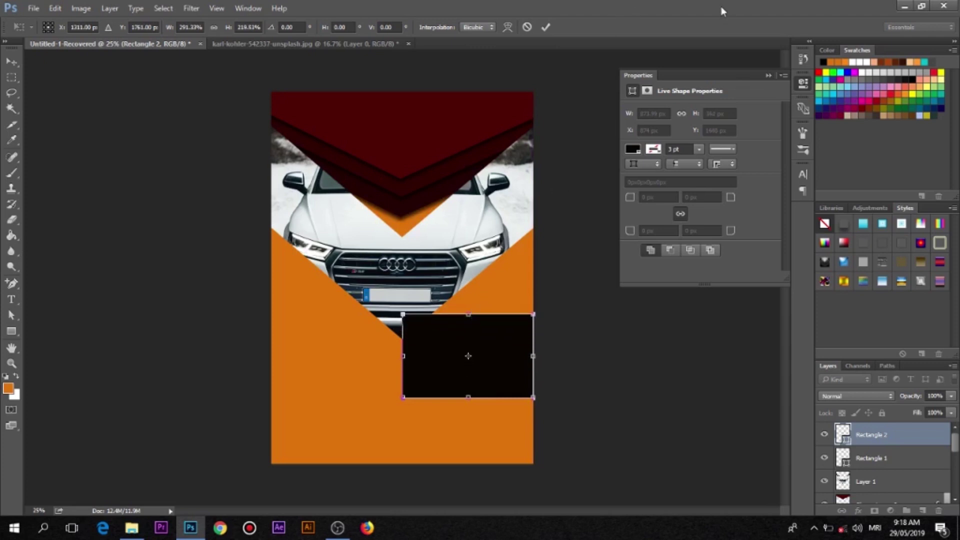
left_click(544, 29)
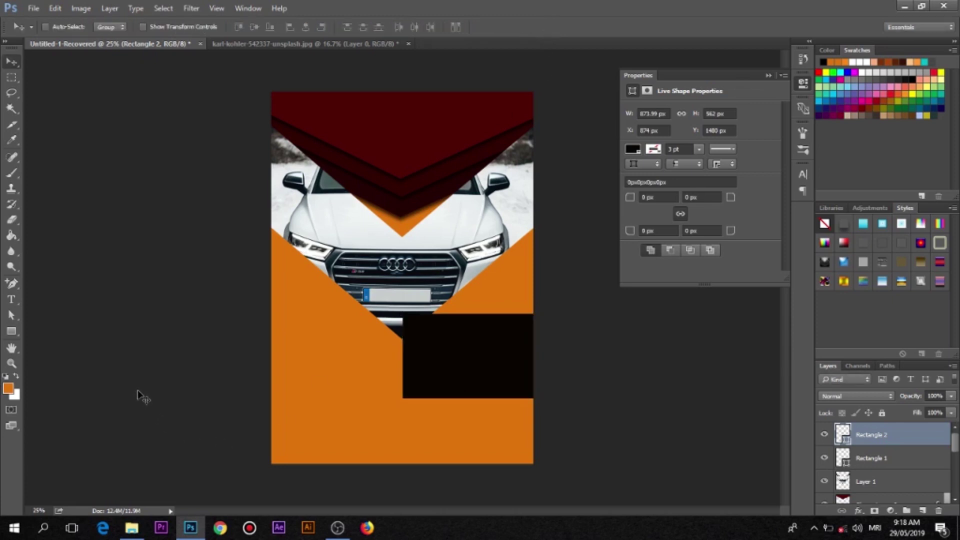
key("ctrl+t")
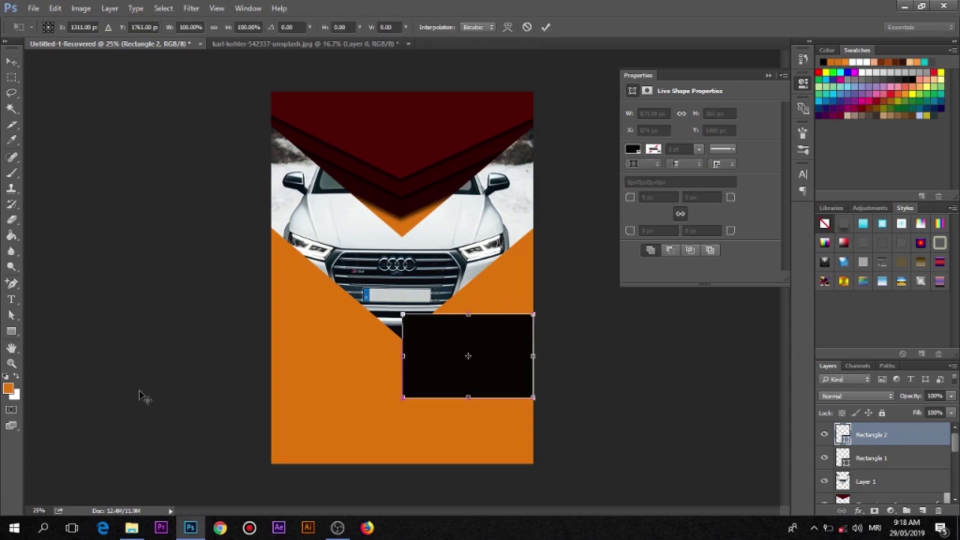
Convert the rectangle to a regular path and drag its top-left corner into a diagonal wedge.
left_click(11, 316)
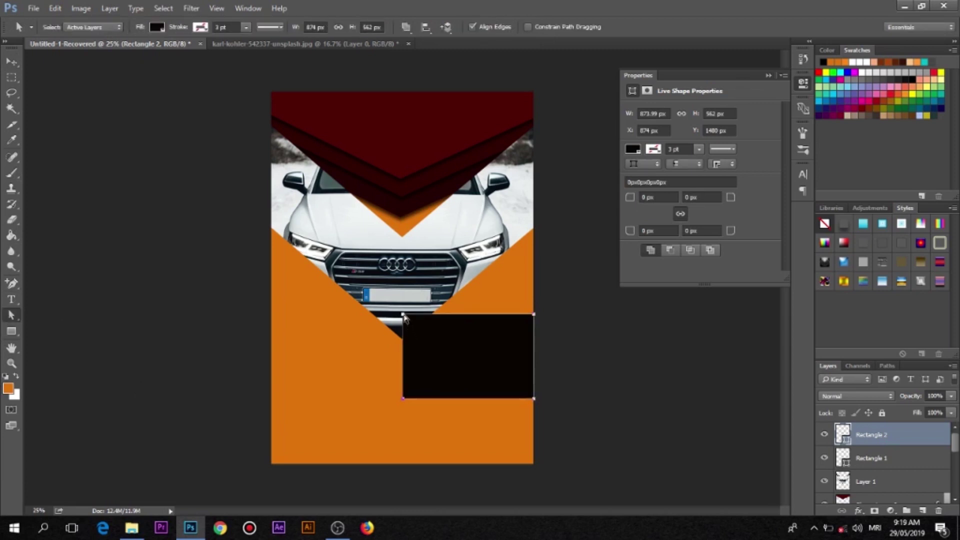
left_click_drag(403, 315, 419, 334)
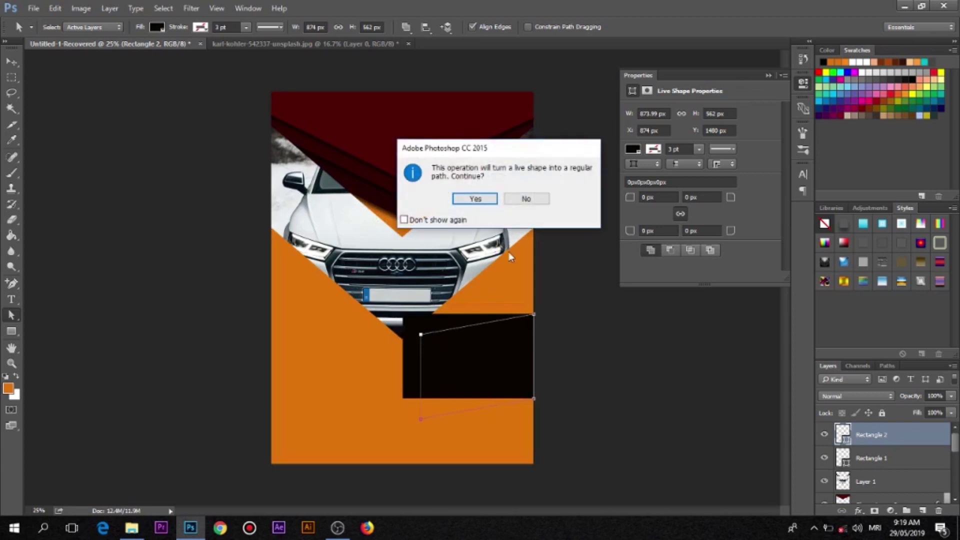
left_click(538, 200)
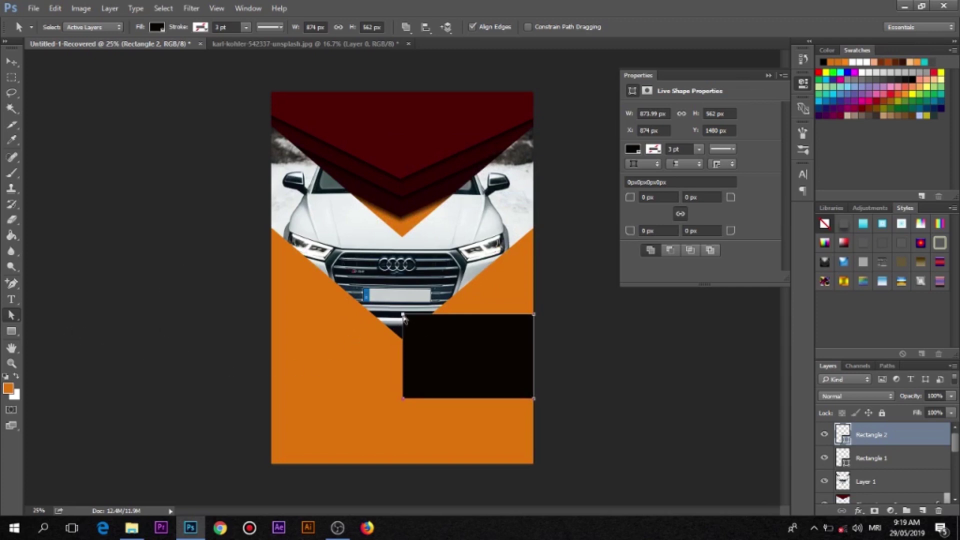
left_click_drag(403, 316, 423, 319)
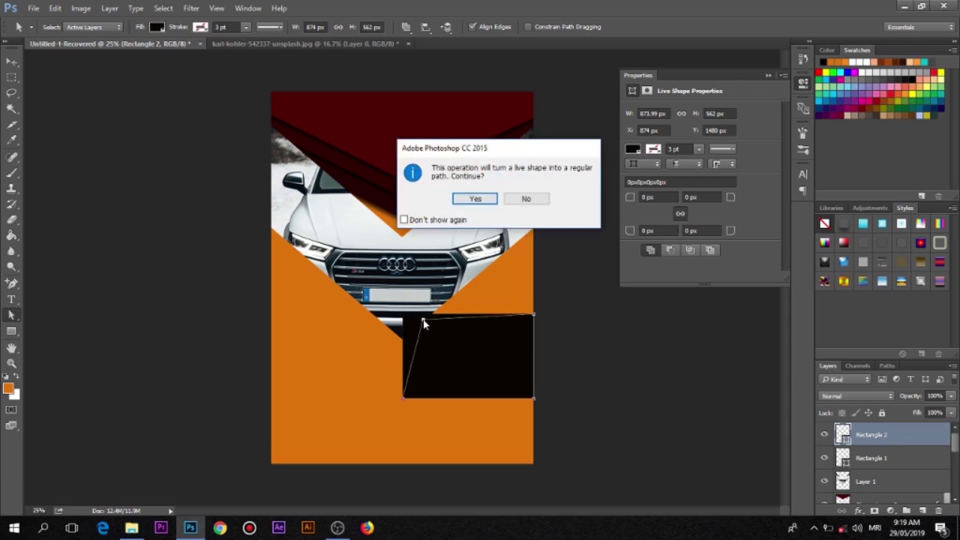
left_click(536, 200)
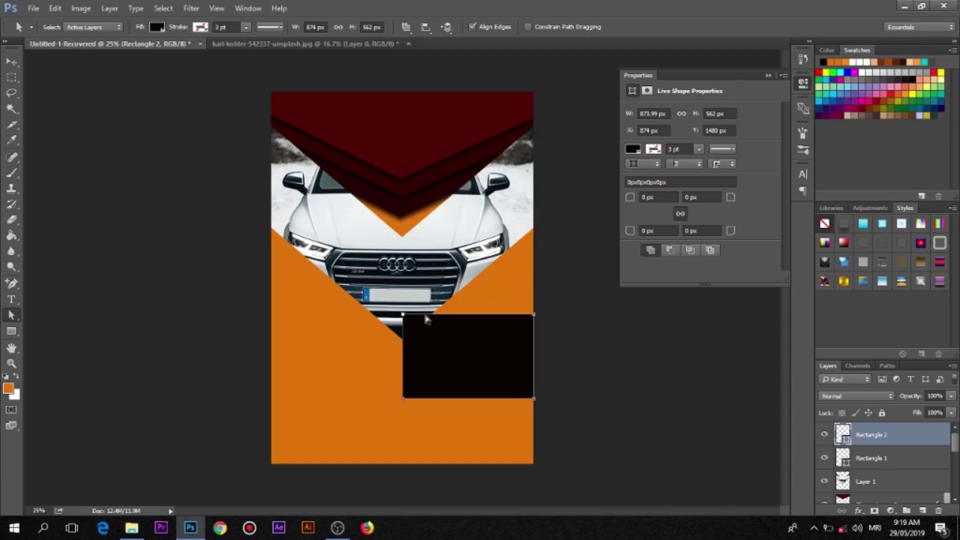
left_click_drag(404, 317, 469, 351)
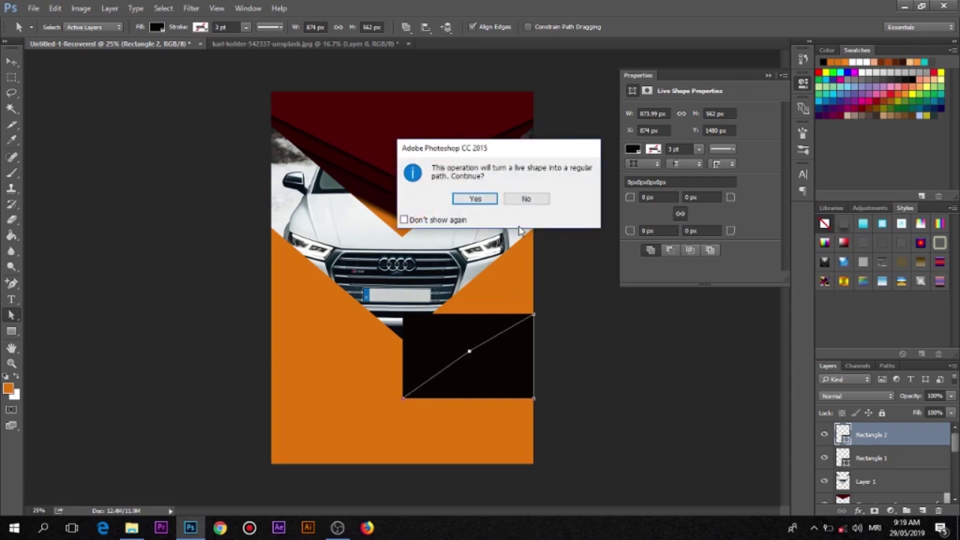
left_click(475, 198)
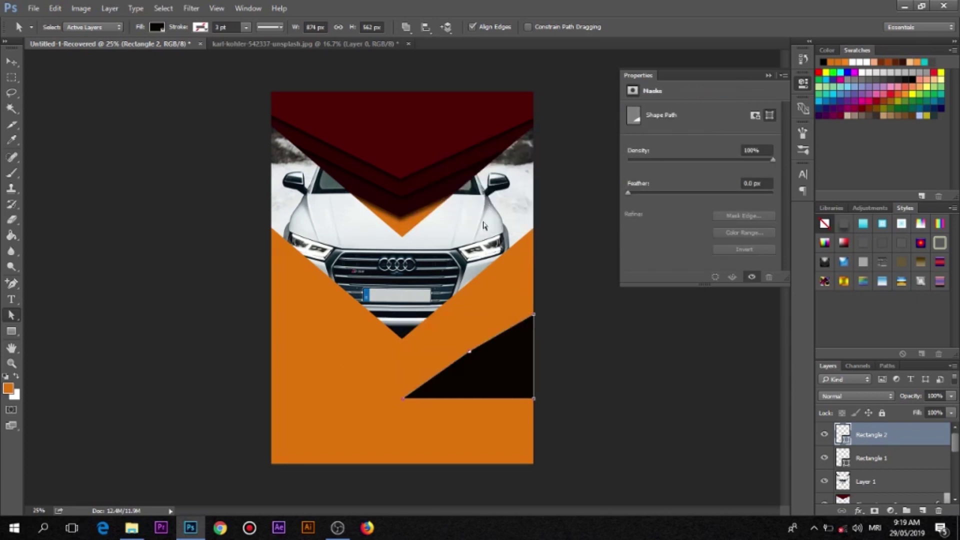
left_click_drag(469, 353, 468, 355)
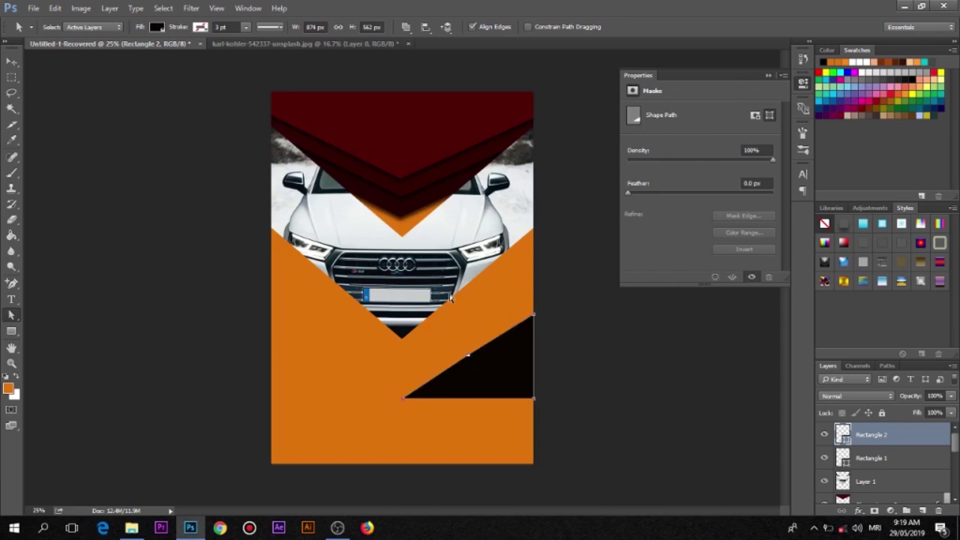
Move the black wedge up under the chevron's right arm.
left_click(11, 61)
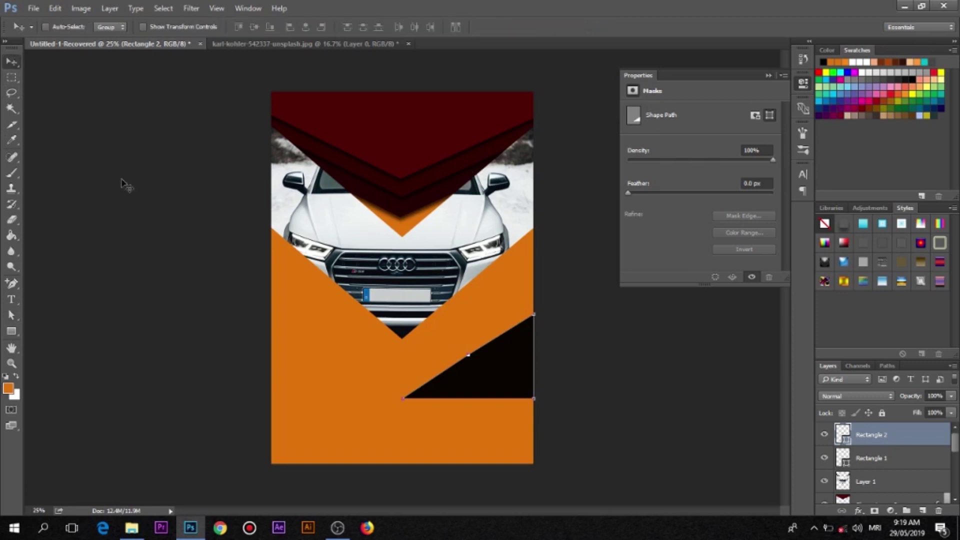
left_click(419, 370)
left_click_drag(489, 381, 489, 329)
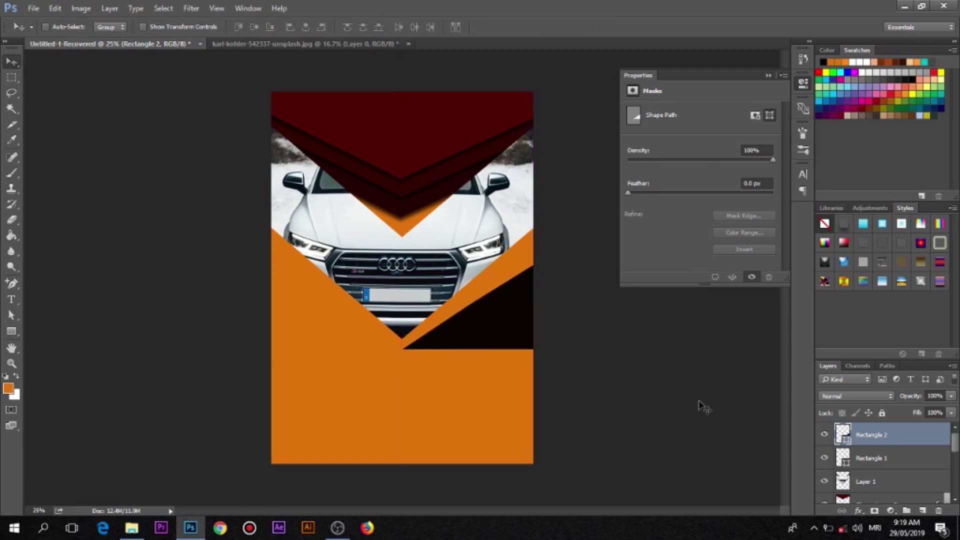
Duplicate the Rectangle 2 wedge and nudge the copy to the left.
left_click(768, 75)
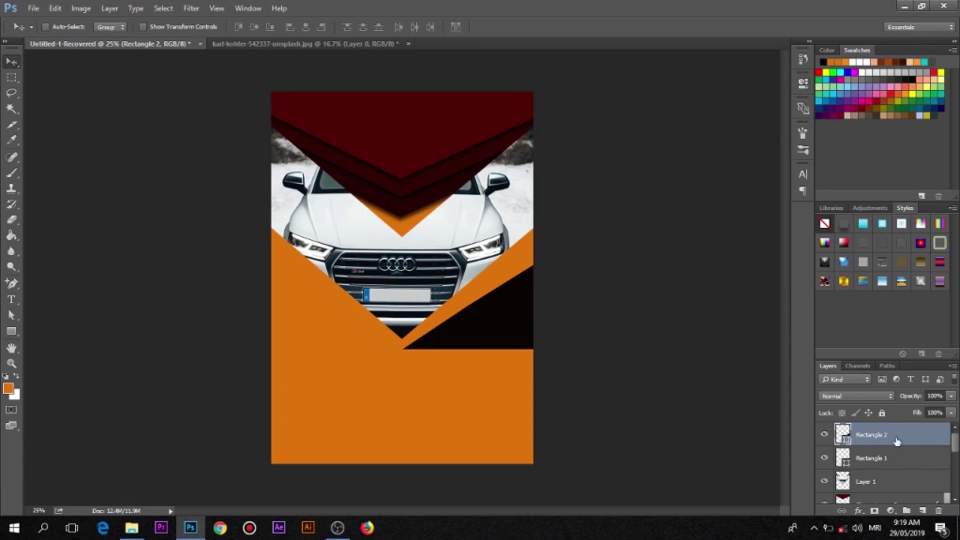
right_click(896, 441)
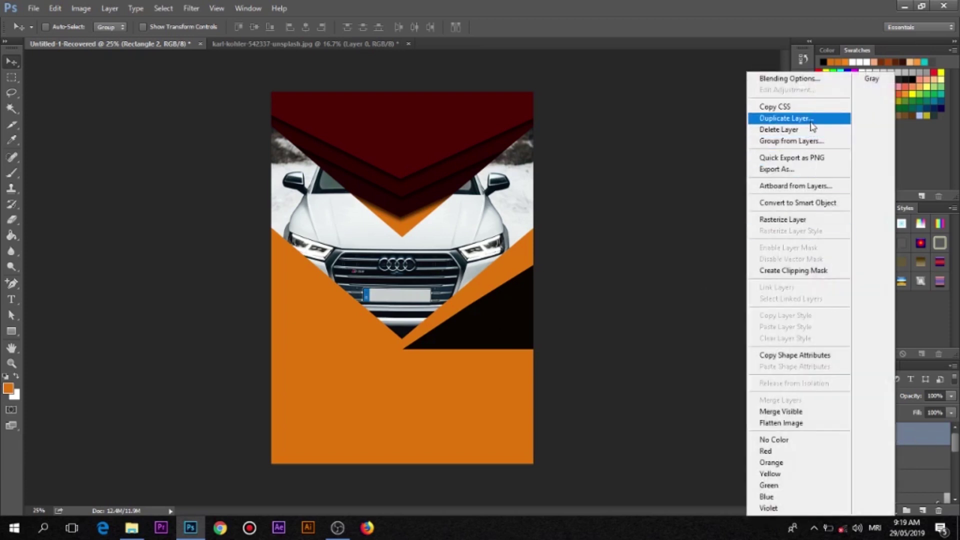
left_click(812, 119)
left_click(583, 161)
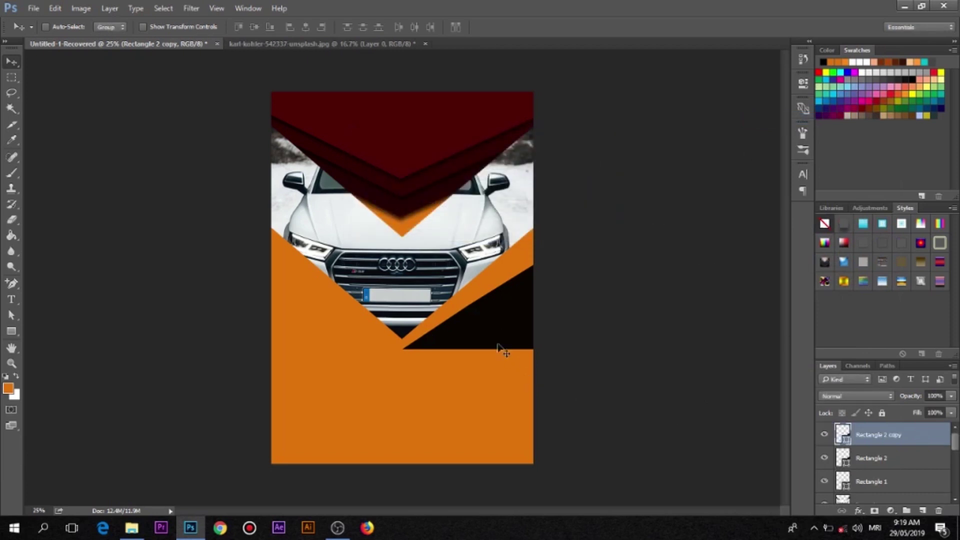
key("shift+Left")
key("shift+Left")
key("shift+Left")
key("shift+Left")
key("shift+Left")
key("shift+Left")
key("shift+Left")
key("shift+Left")
key("shift+Left")
key("shift+Left")
key("shift+Left")
key("shift+Left")
key("shift+Left")
key("shift+Left")
key("shift+Left")
key("shift+Left")
key("shift+Left")
key("shift+Left")
key("shift+Left")
key("shift+Left")
key("shift+Left")
key("shift+Left")
key("shift+Left")
key("shift+Left")
key("shift+Left")
key("shift+Left")
key("shift+Left")
key("shift+Left")
key("shift+Left")
key("shift+Left")
key("shift+Left")
key("shift+Left")
key("shift+Left")
key("shift+Left")
key("shift+Left")
key("shift+Left")
key("shift+Left")
key("shift+Left")
key("shift+Left")
key("shift+Left")
key("shift+Left")
key("shift+Left")
key("shift+Left")
key("shift+Left")
key("shift+Left")
key("shift+Left")
key("shift+Left")
key("shift+Left")
key("shift+Left")
key("shift+Left")
key("shift+Left")
key("shift+Left")
key("shift+Left")
key("shift+Left")
key("shift+Left")
key("shift+Left")
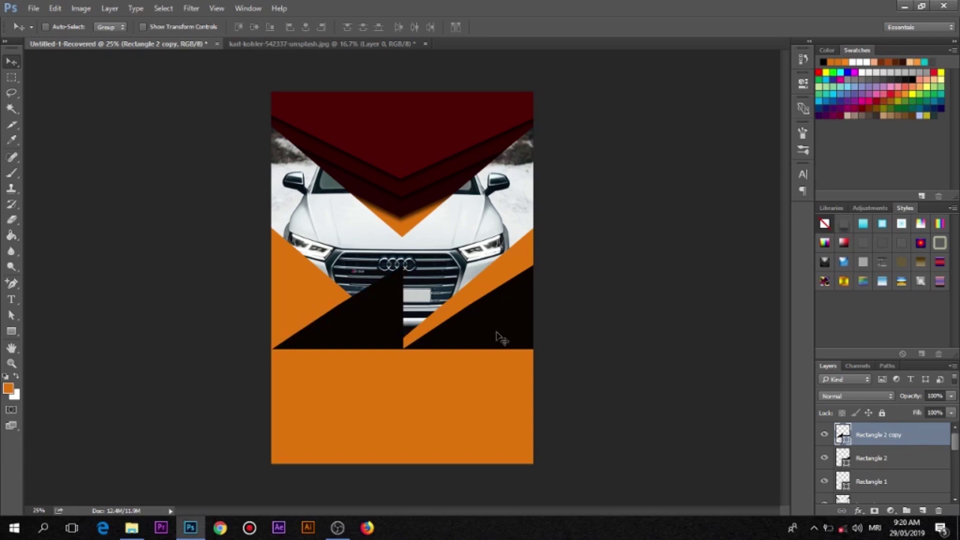
key("shift+Left")
Flip the copied wedge horizontally to form a symmetric black V under the car.
key("ctrl+t")
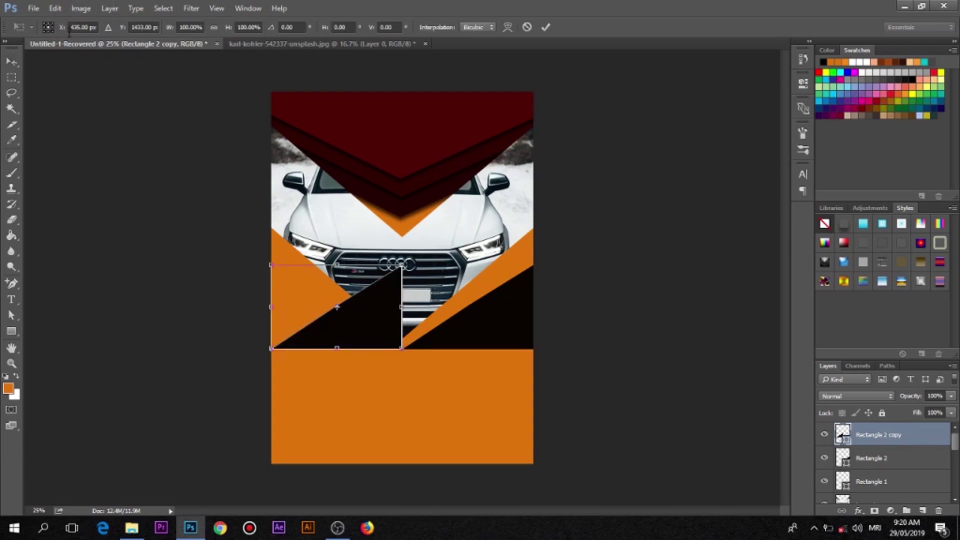
left_click(53, 9)
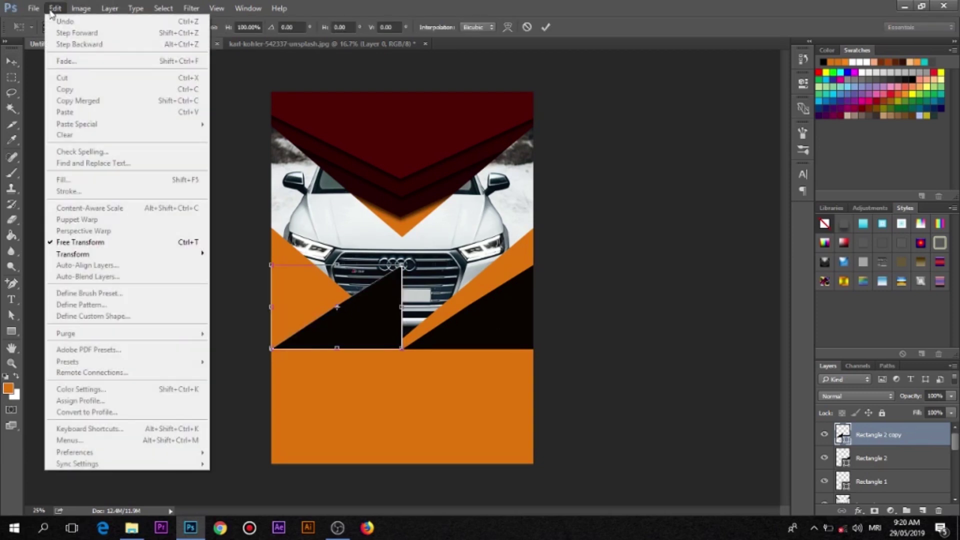
mouse_move(73, 254)
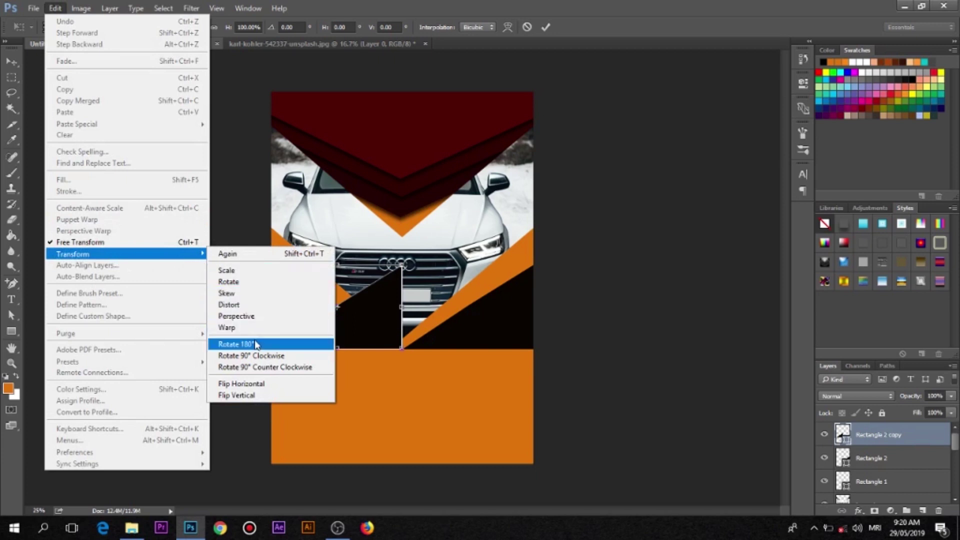
left_click(259, 384)
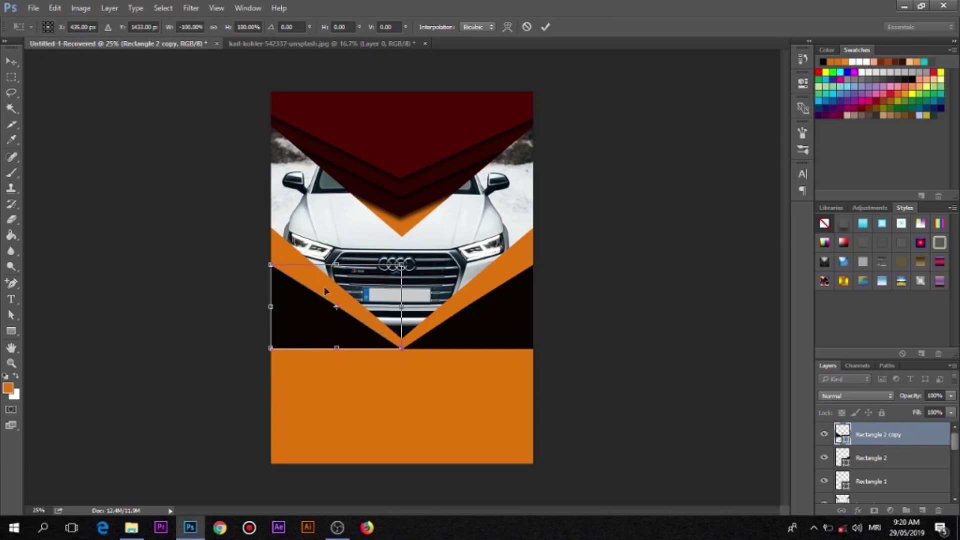
left_click(544, 29)
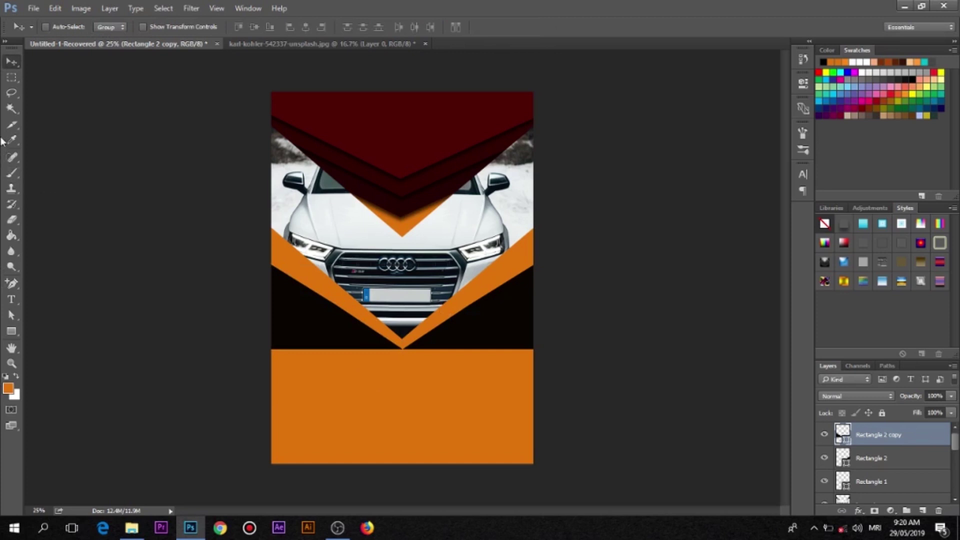
left_click(34, 8)
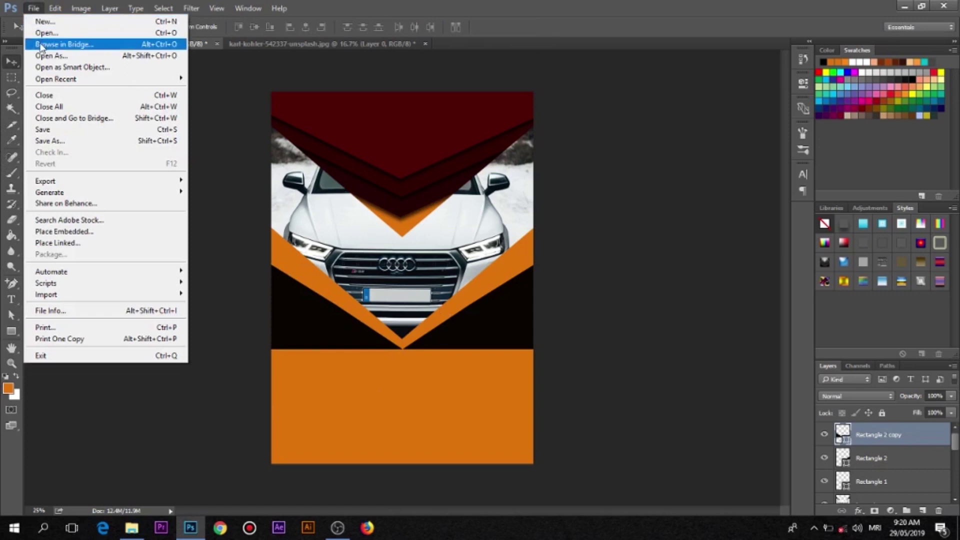
Open jannis-lucas-1110879-unsplash.jpg and close the karl-kohler photo document.
left_click(43, 33)
scroll(368, 156, "down", 1)
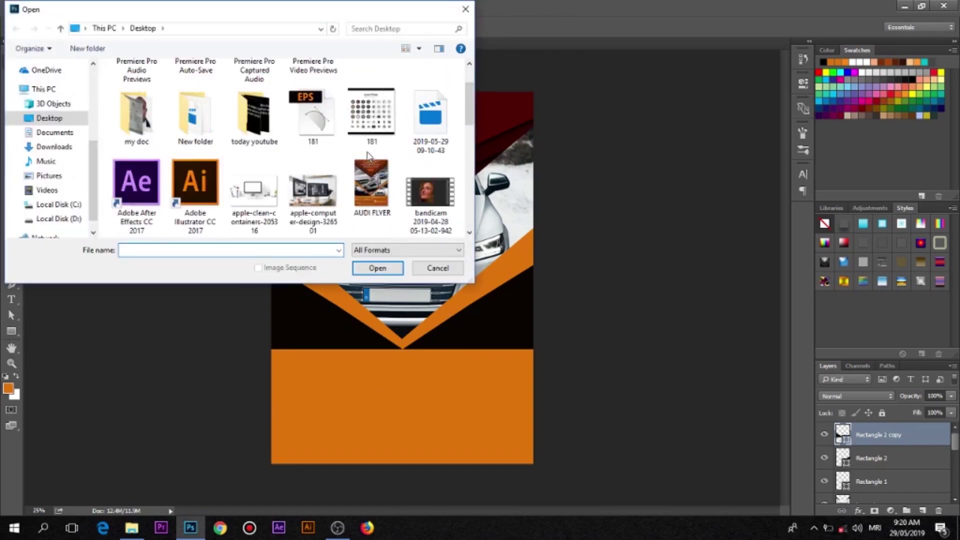
scroll(368, 155, "down", 1)
scroll(296, 137, "down", 1)
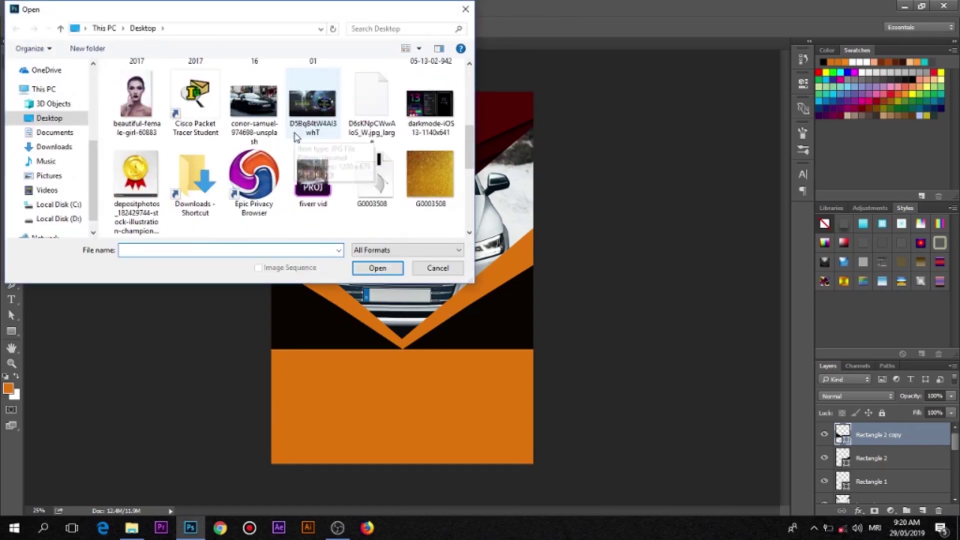
scroll(300, 137, "down", 1)
scroll(316, 120, "down", 1)
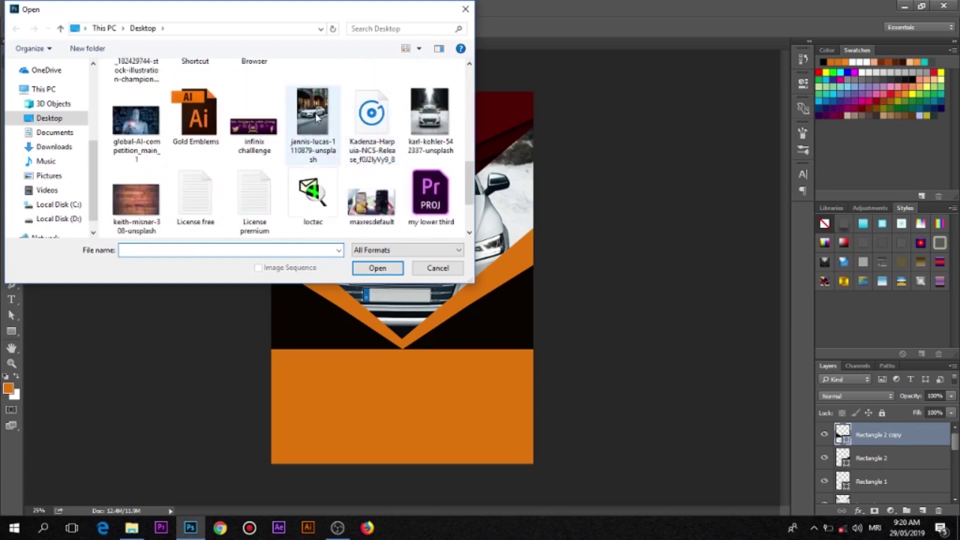
left_click(316, 118)
left_click(377, 268)
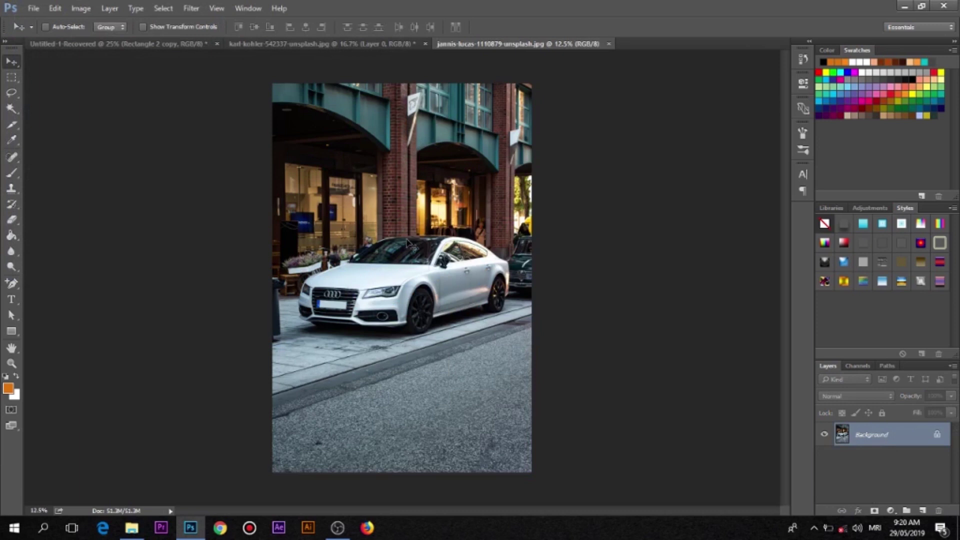
left_click(425, 44)
Discard the karl-kohler changes, unlock the street photo and drag it into the poster.
left_click(507, 199)
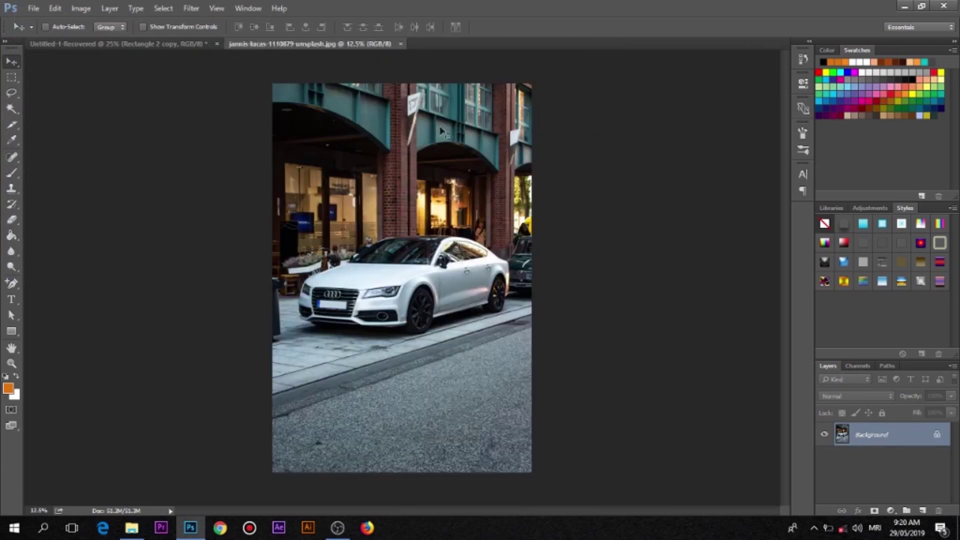
left_click_drag(937, 436, 932, 508)
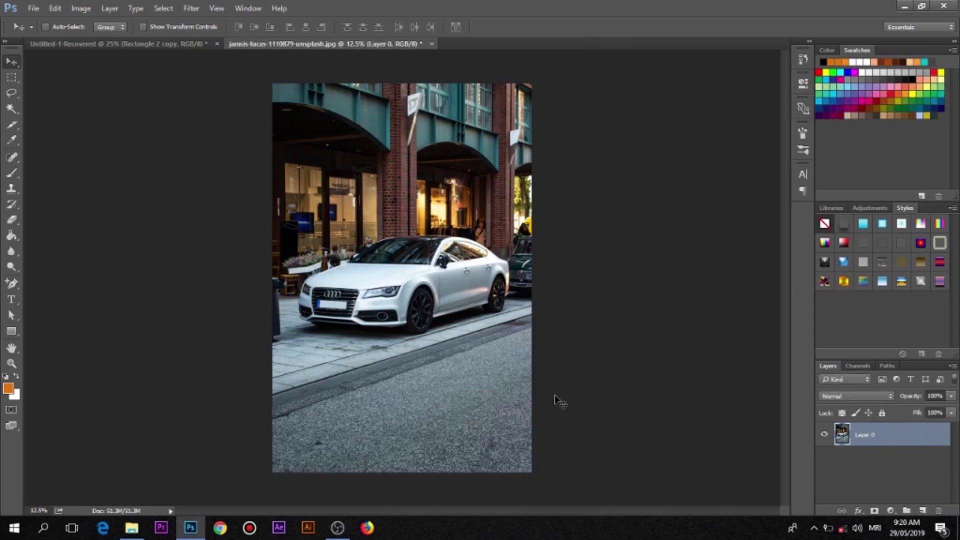
mouse_move(430, 334)
left_mouse_down()
mouse_move(157, 60)
mouse_move(454, 308)
left_mouse_up()
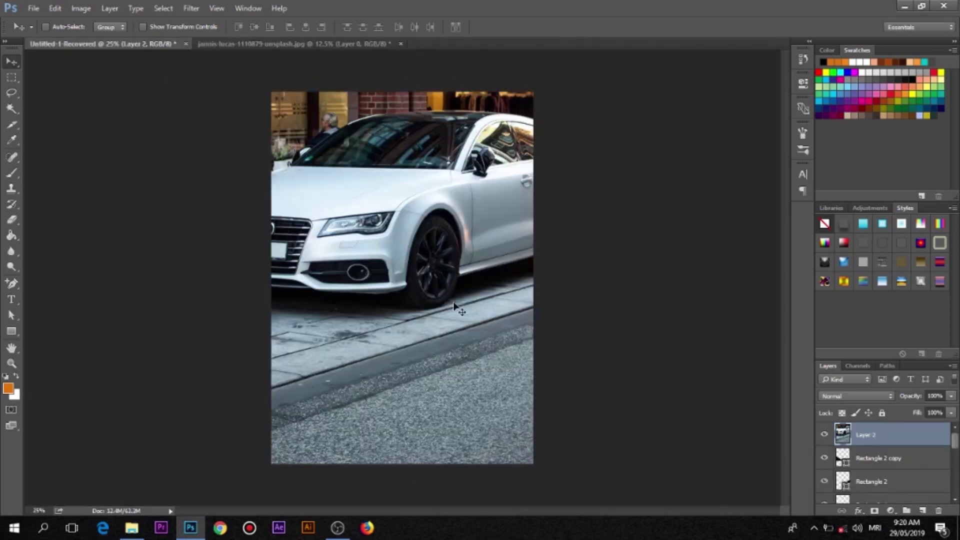
Scale the white Audi photo to about 24% and position it on the poster's left.
key("ctrl+t")
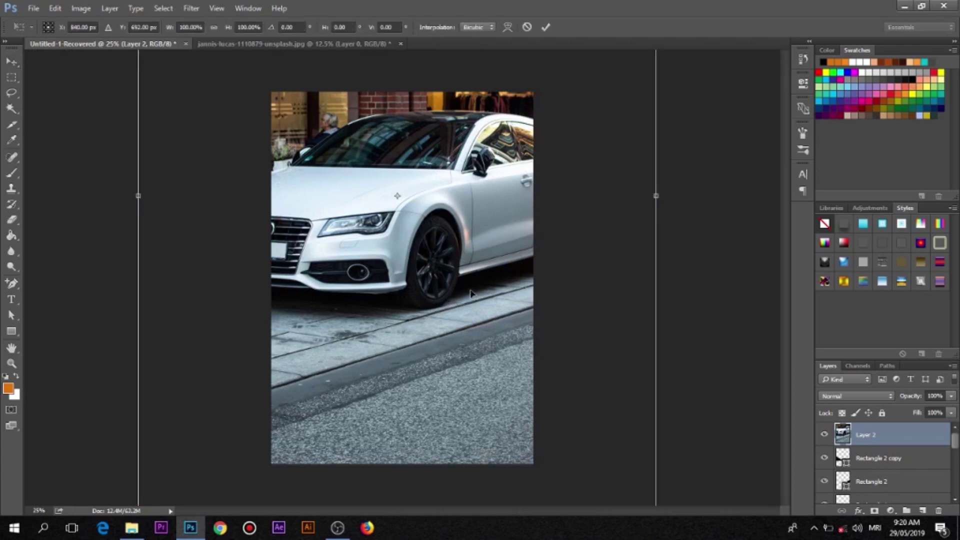
left_click_drag(436, 283, 413, 365)
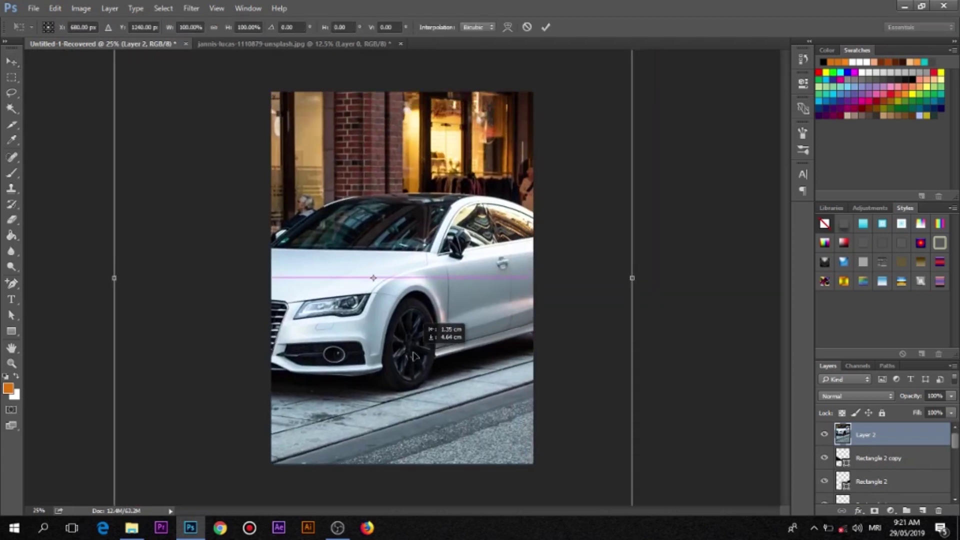
left_click_drag(430, 158, 431, 166)
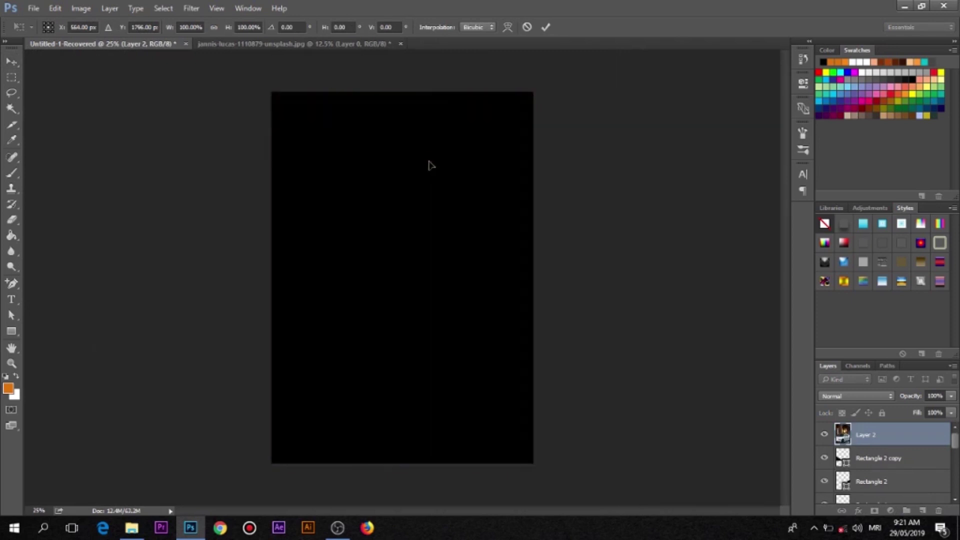
left_click_drag(432, 164, 479, 229)
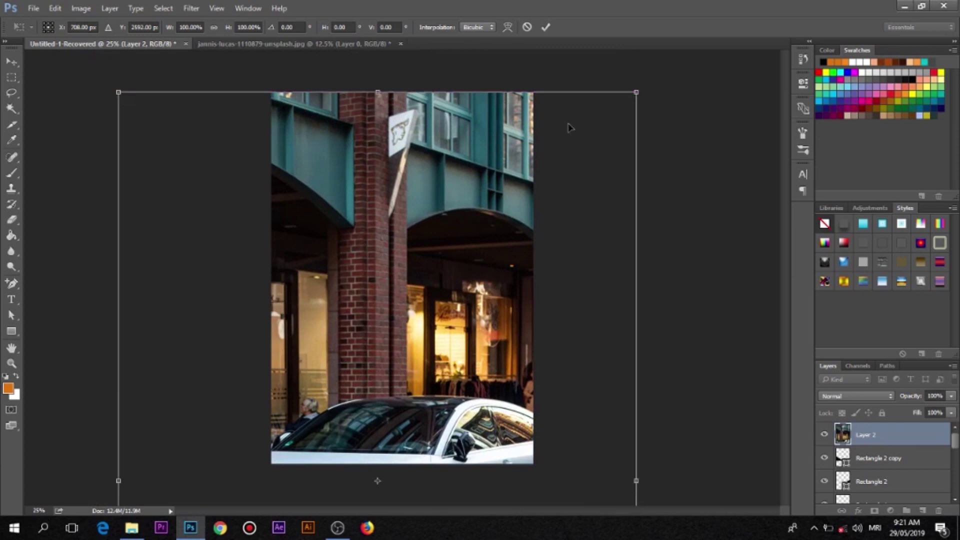
left_click_drag(636, 93, 394, 334)
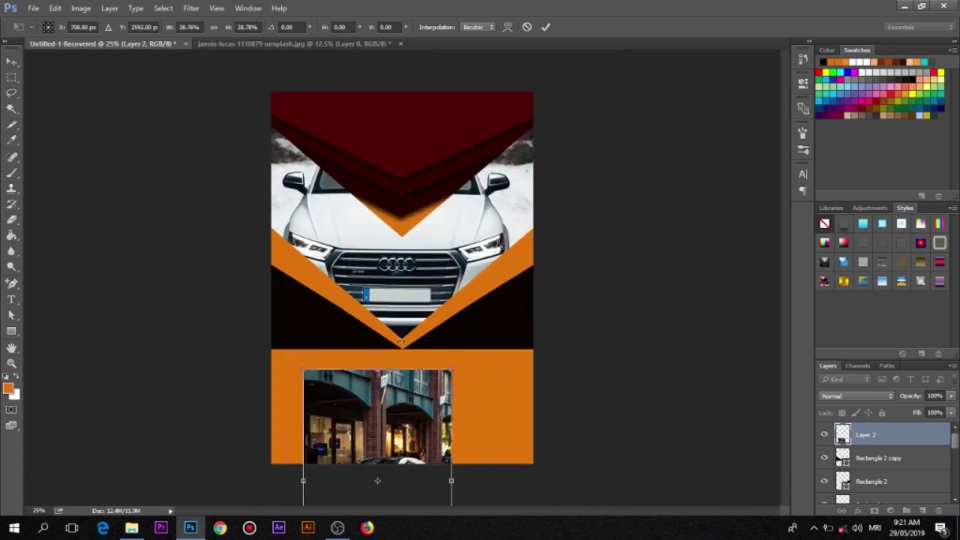
left_click_drag(394, 421, 353, 255)
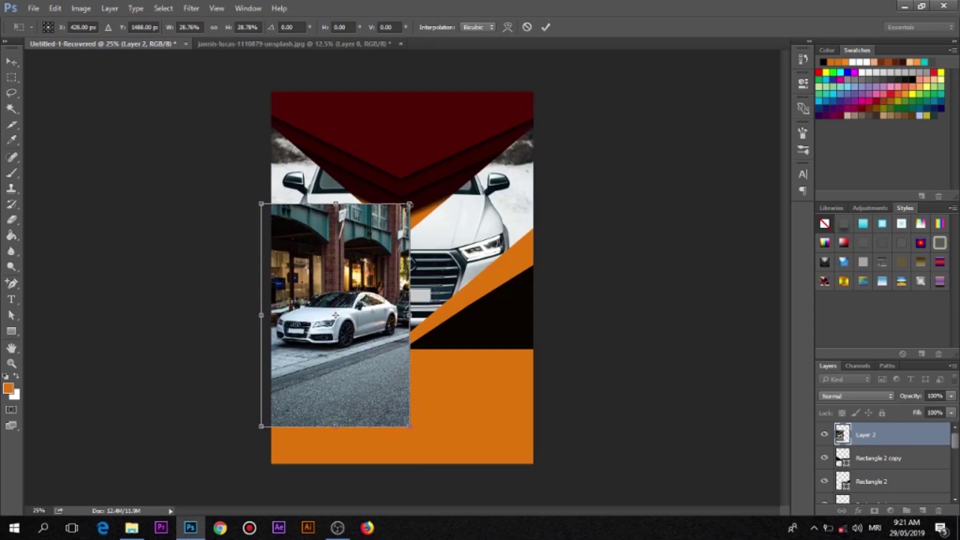
left_click_drag(409, 205, 393, 220)
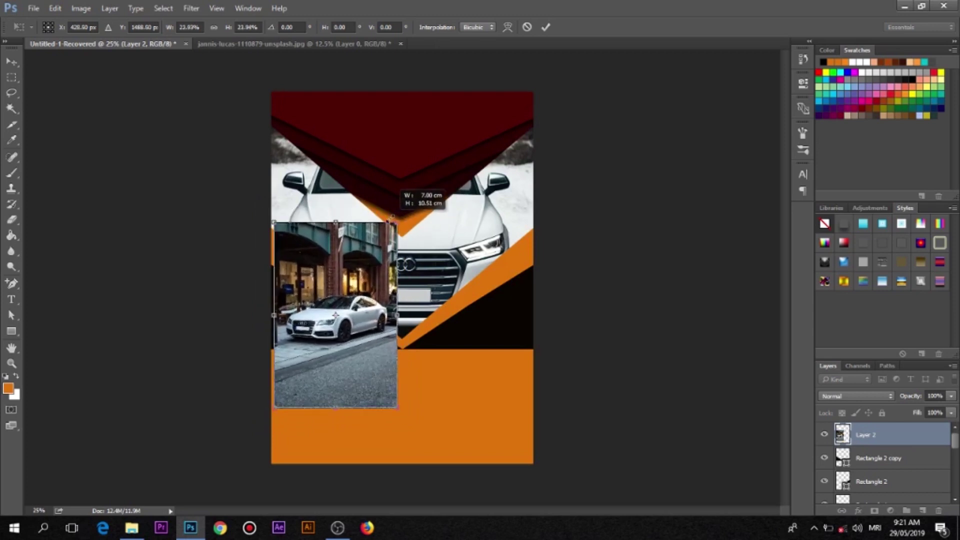
left_click_drag(324, 331, 320, 325)
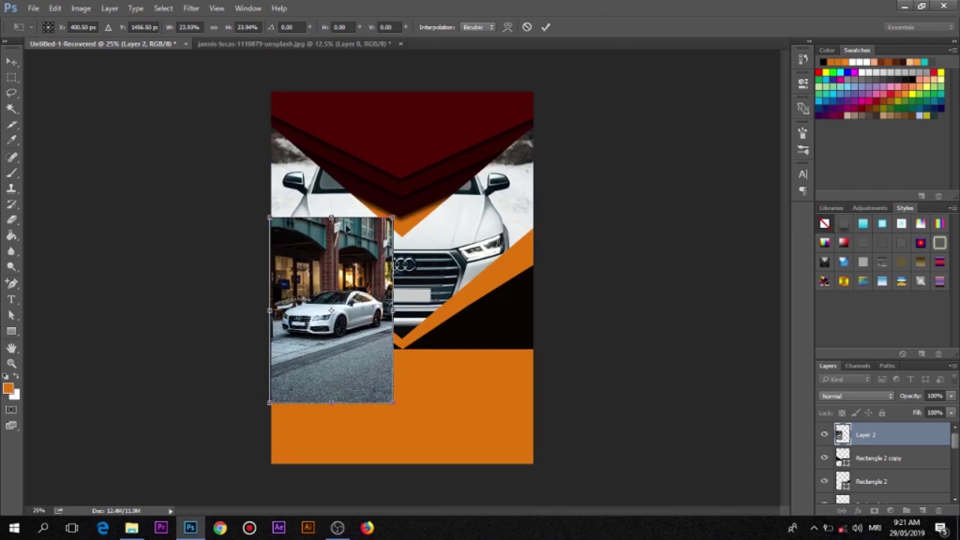
left_click_drag(330, 216, 331, 233)
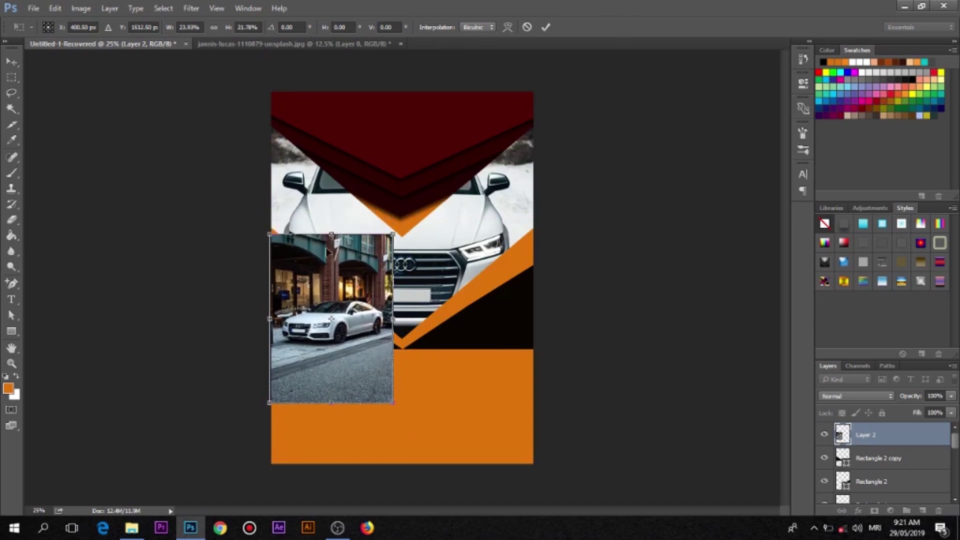
left_click(547, 27)
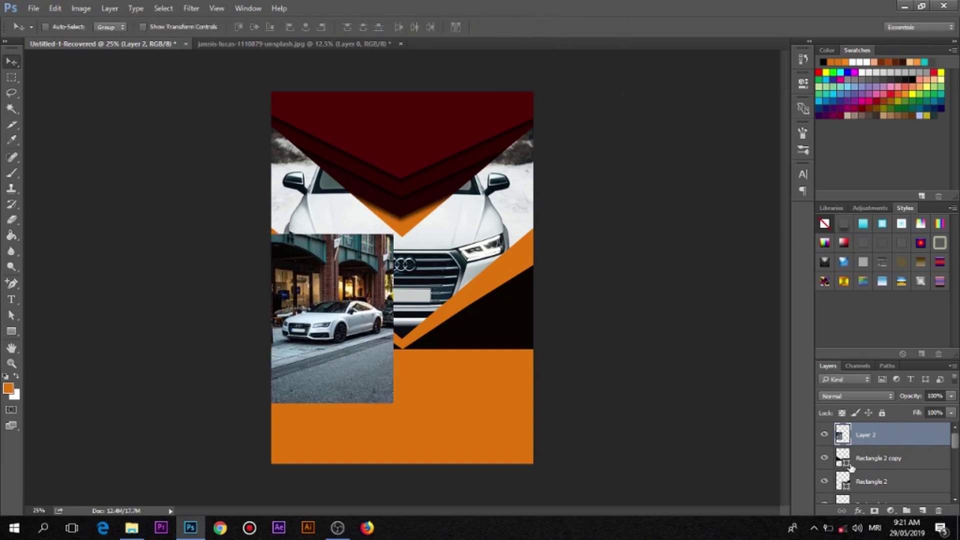
Clip the street photo to Rectangle 2 copy and widen it slightly to the right.
left_click(890, 440, "alt")
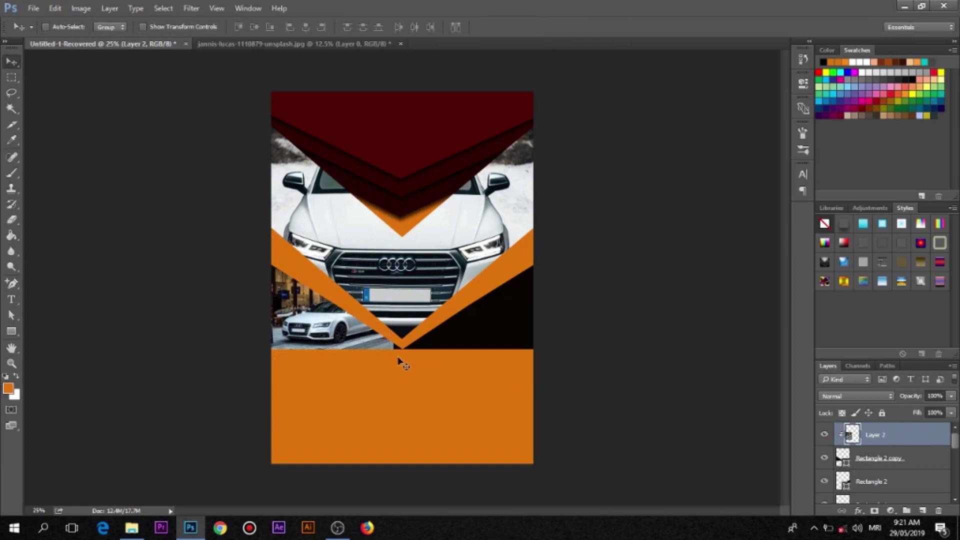
key("ctrl+t")
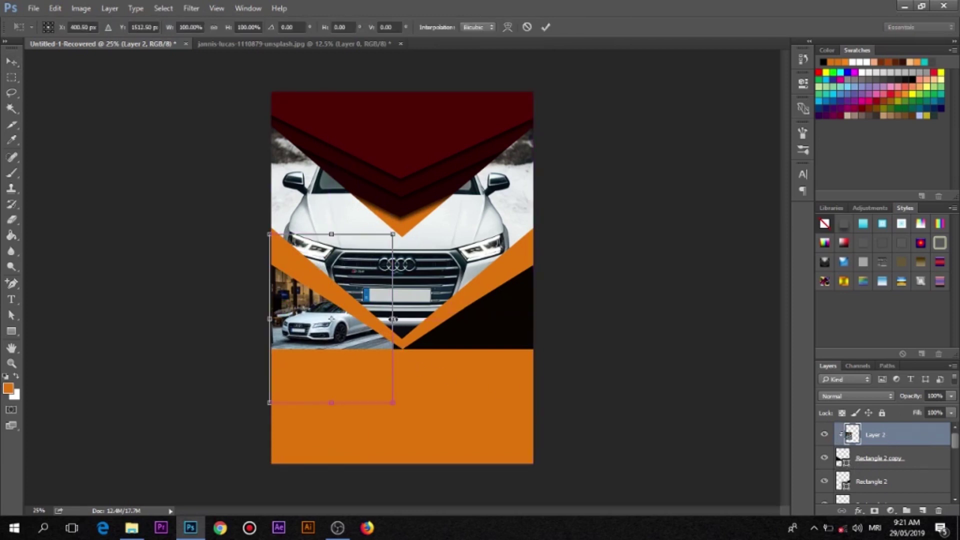
left_click_drag(393, 319, 402, 319)
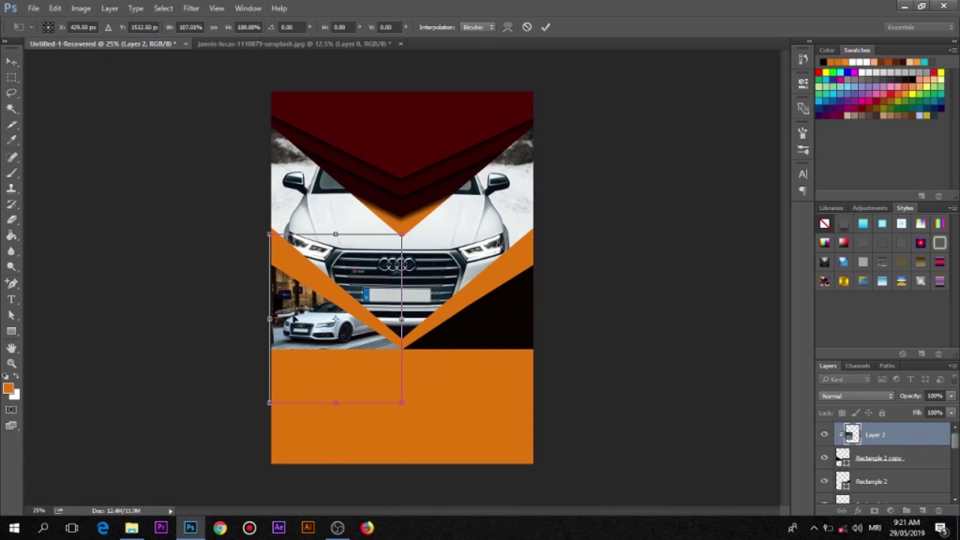
left_click(546, 27)
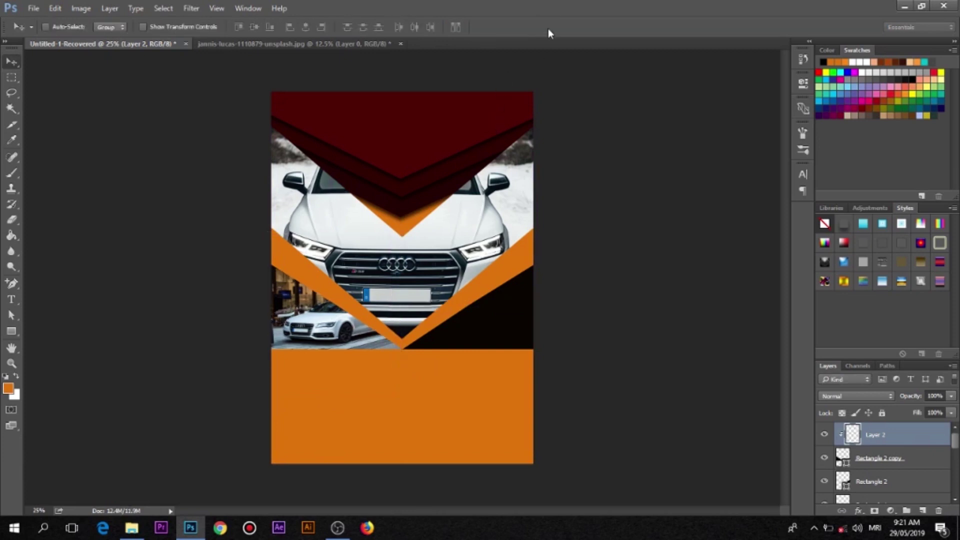
Merge the photo with Rectangle 2 copy into a single Layer 2.
left_click(301, 303)
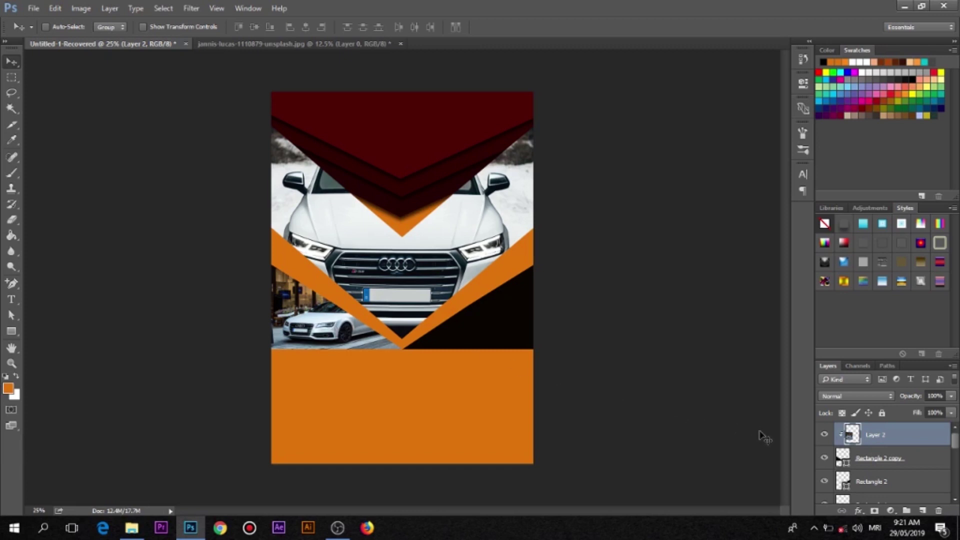
left_click(906, 458, "shift")
right_click(906, 458)
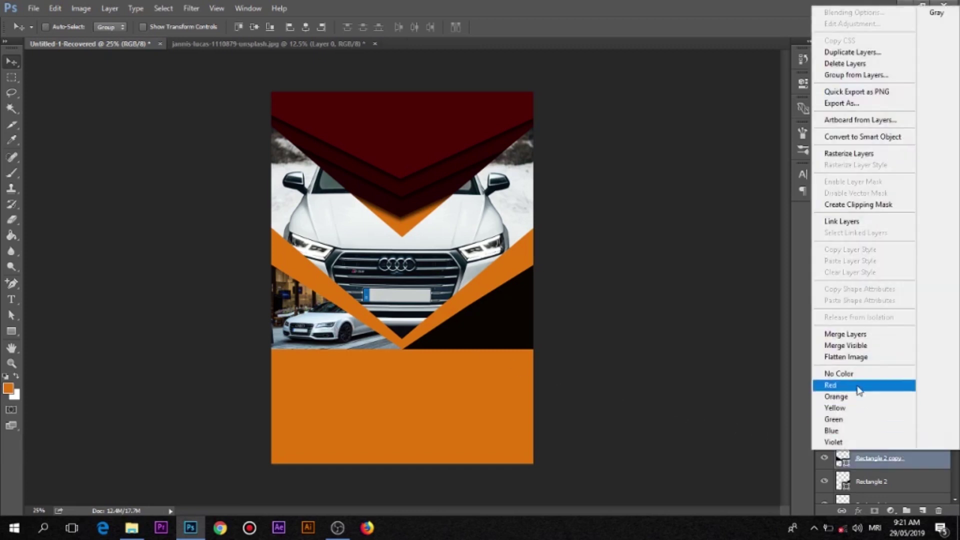
left_click(858, 339)
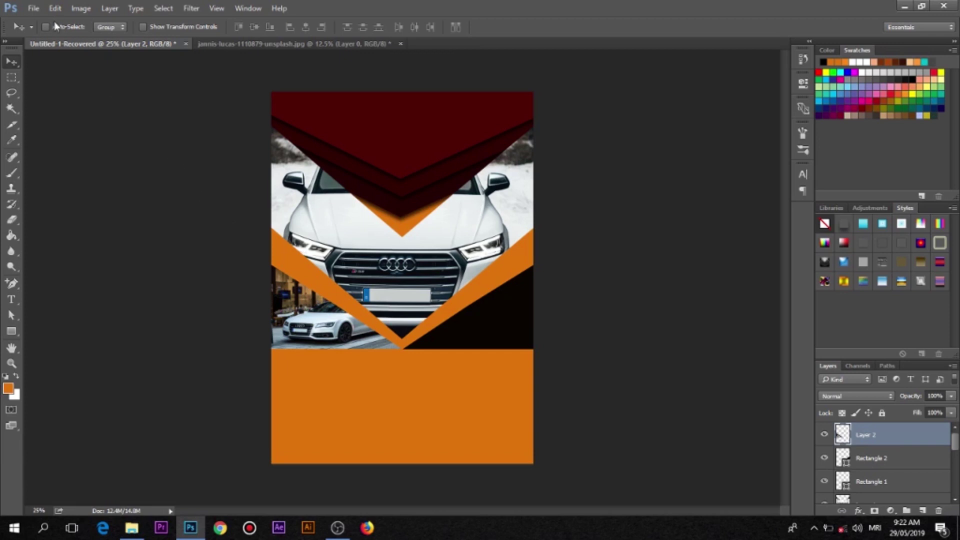
Open conor-samuel-974698-unsplash.jpg, the black sports car photo.
left_click(34, 10)
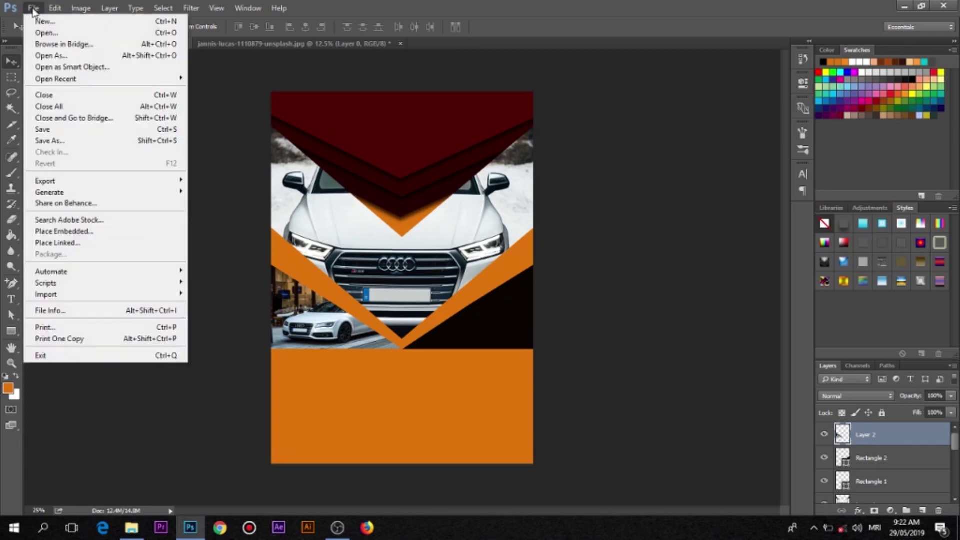
left_click(48, 31)
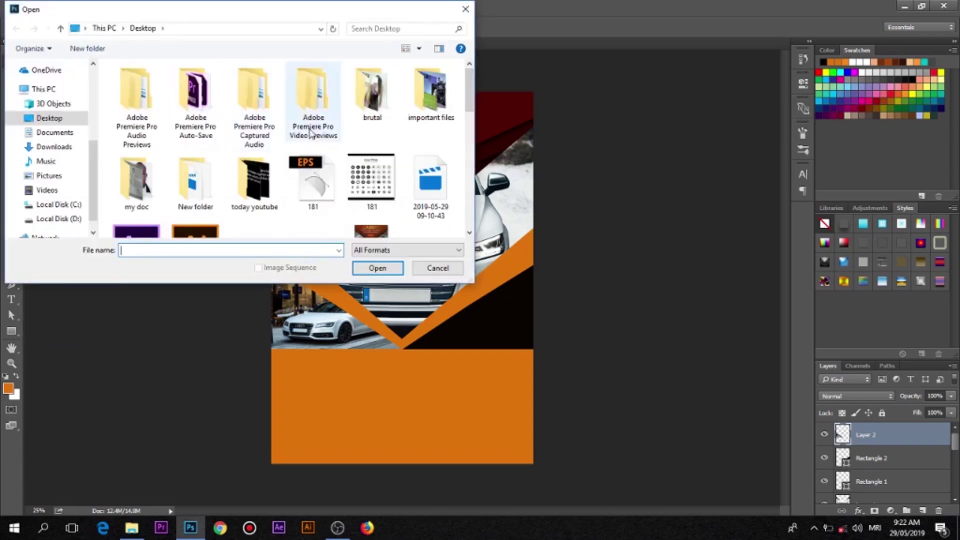
scroll(228, 144, "down", 5)
scroll(228, 143, "up", 1)
left_click(253, 95)
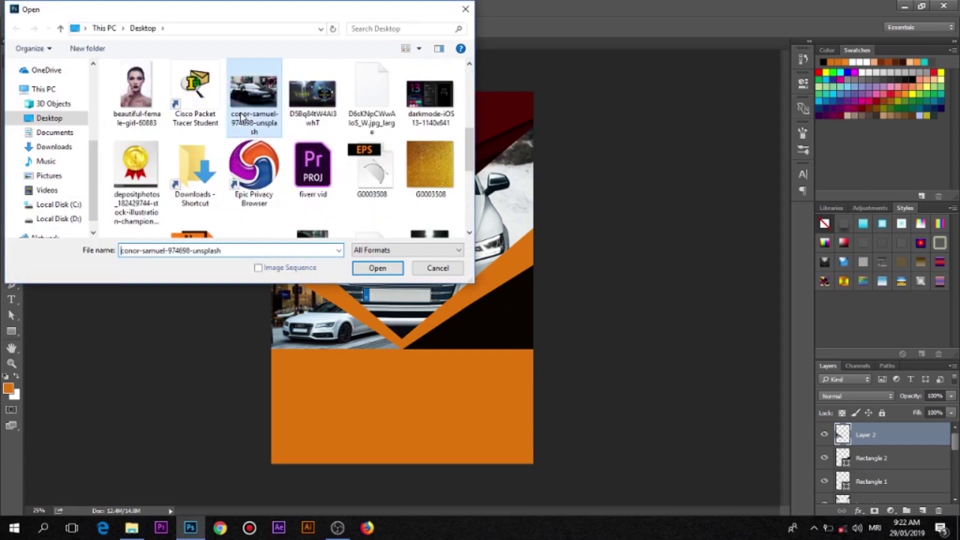
left_click(379, 274)
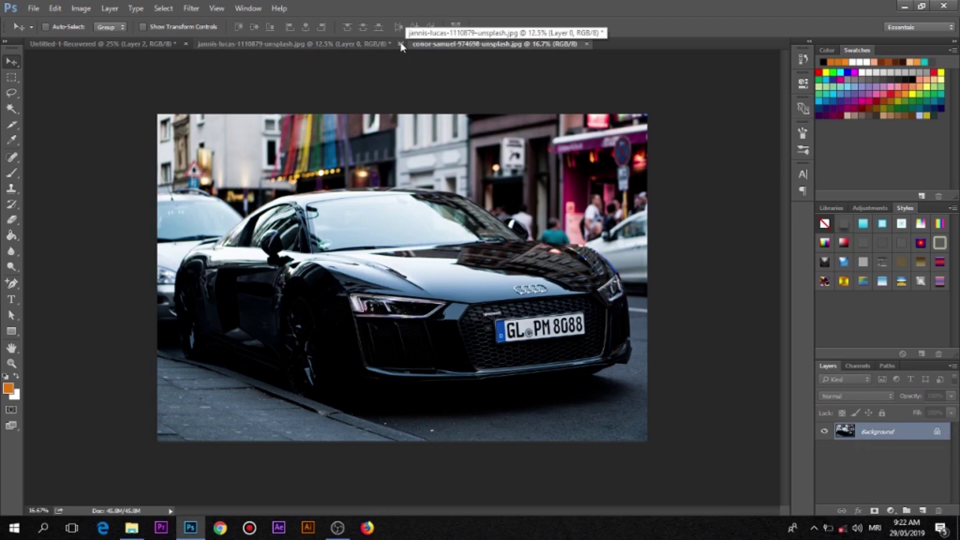
Close the earlier source photo without saving and unlock the car photo's Background as Layer 0.
left_click(400, 43)
left_click(508, 199)
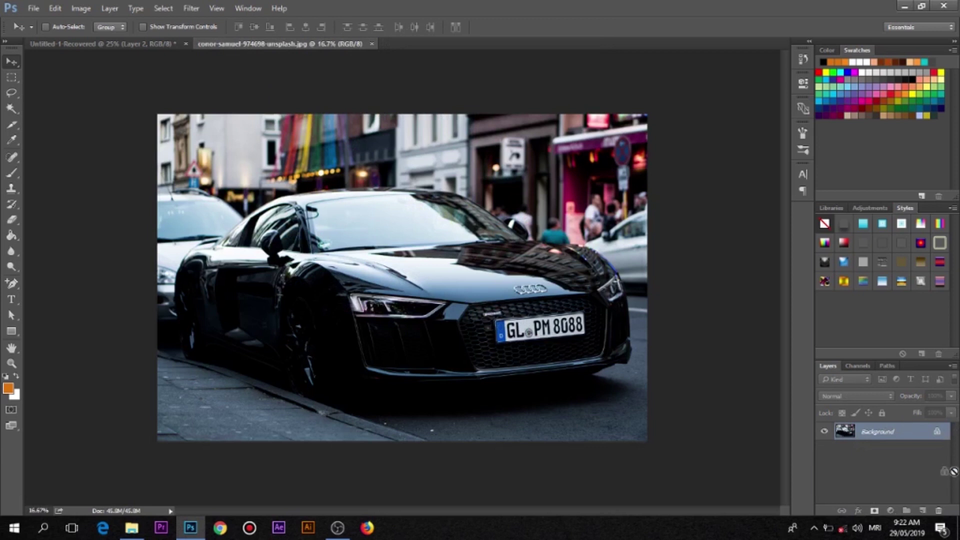
left_click_drag(938, 430, 938, 510)
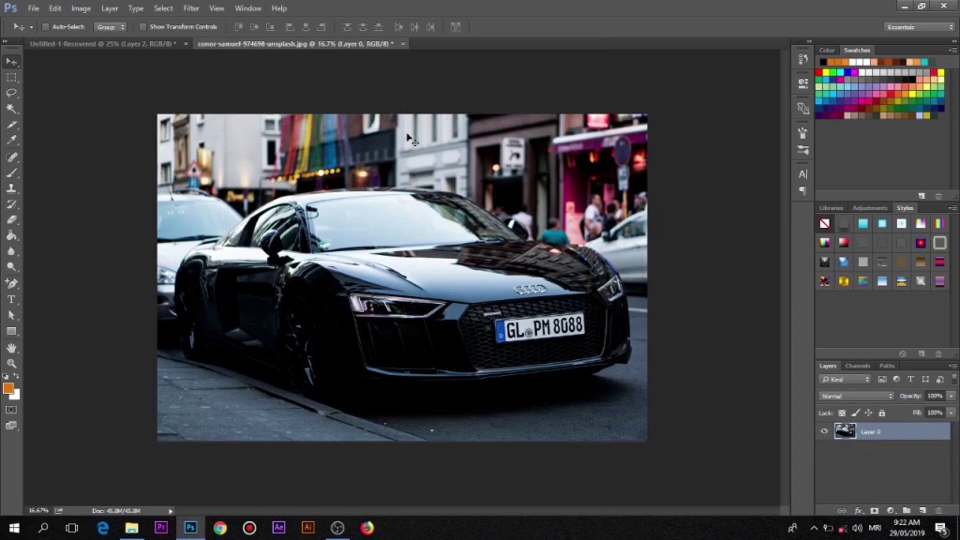
Place the black car photo as Layer 3, scaled to about 19% in the lower-right orange area.
mouse_move(425, 240)
left_mouse_down()
mouse_move(127, 54)
mouse_move(357, 244)
left_mouse_up()
mouse_move(469, 347)
left_mouse_down()
mouse_move(479, 332)
mouse_move(455, 304)
mouse_move(429, 369)
left_mouse_up()
key("ctrl+t")
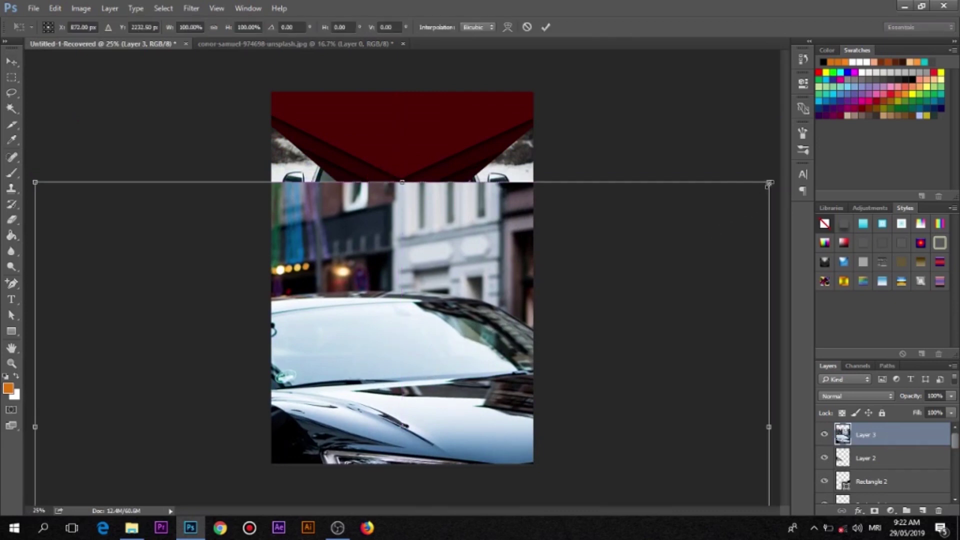
left_click_drag(768, 184, 525, 345)
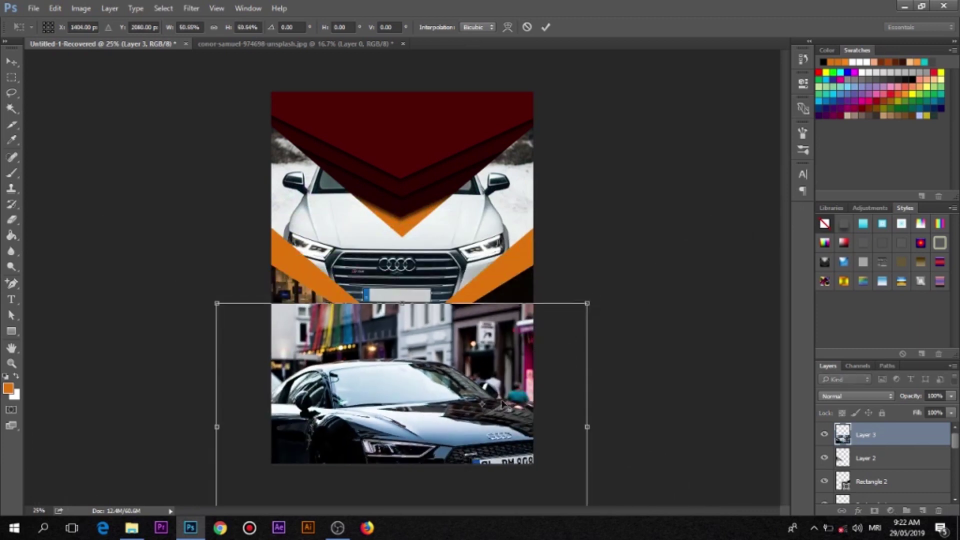
mouse_move(588, 302)
left_mouse_down()
mouse_move(511, 378)
mouse_move(522, 365)
left_mouse_up()
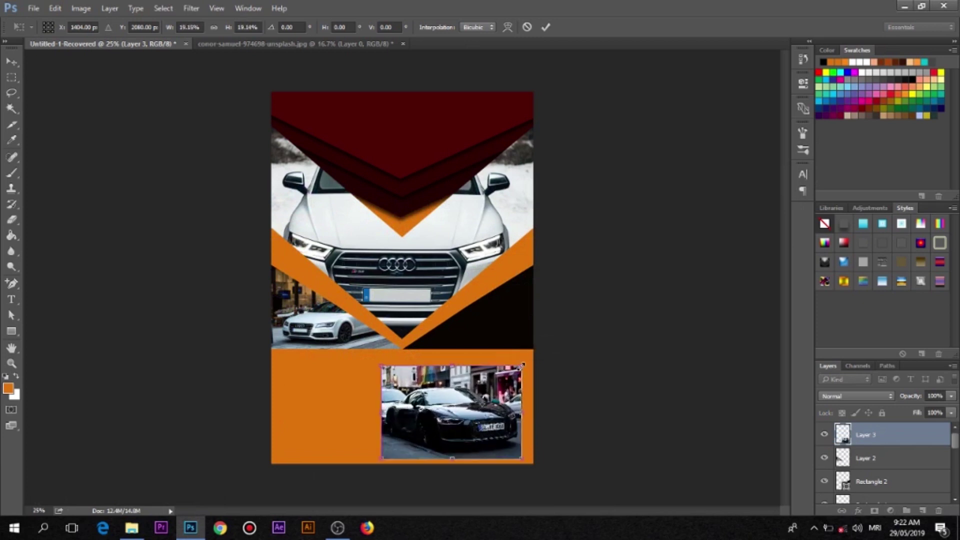
left_click(545, 27)
left_click(545, 27)
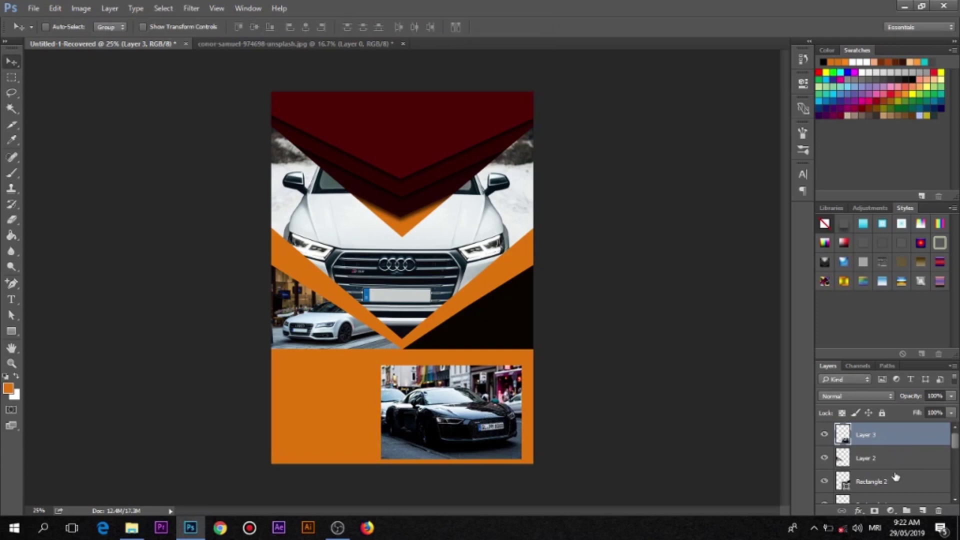
Move Rectangle 2 above Layer 2 and clip the repositioned car photo into it.
left_click_drag(890, 483, 887, 454)
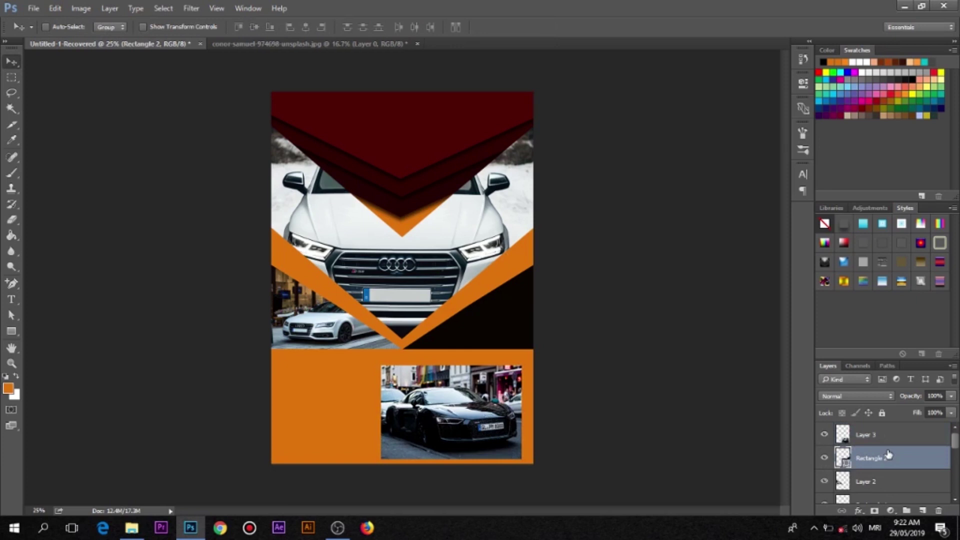
mouse_move(485, 397)
left_mouse_down()
mouse_move(482, 376)
mouse_move(484, 396)
left_mouse_up()
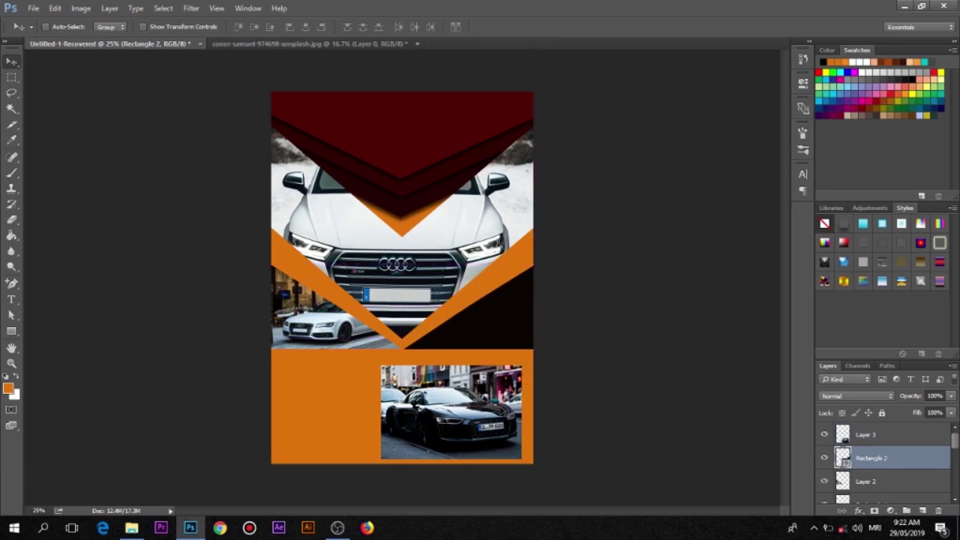
left_click(867, 435)
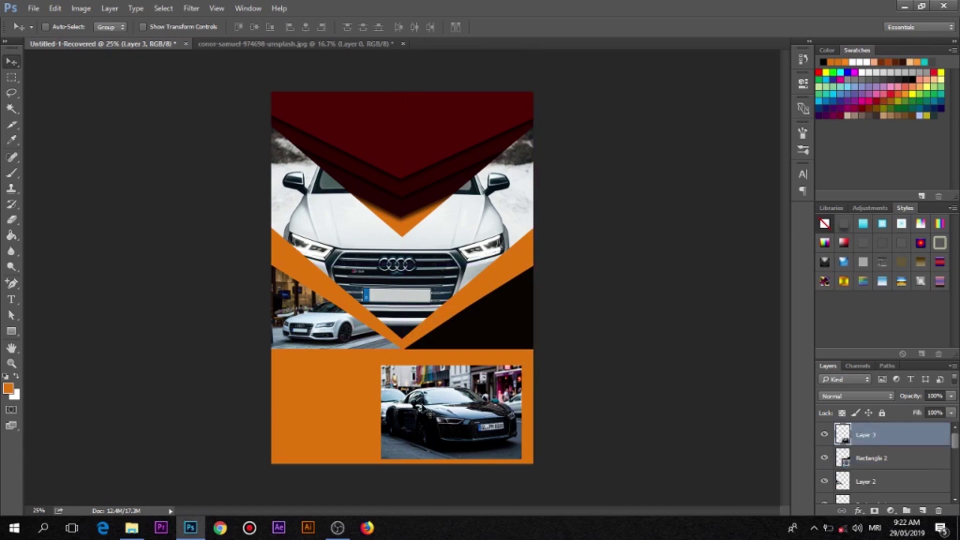
left_click_drag(452, 405, 474, 319)
right_click(889, 434)
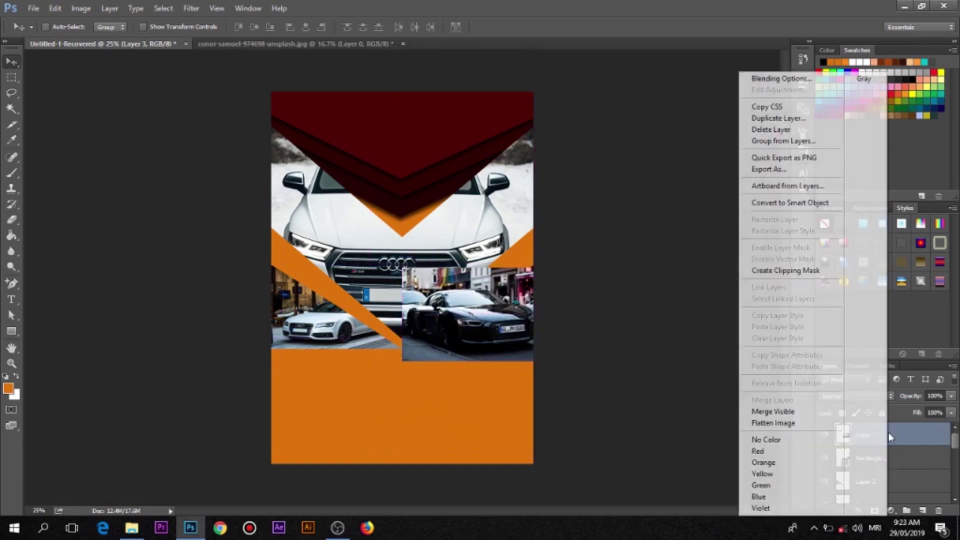
left_click(784, 273)
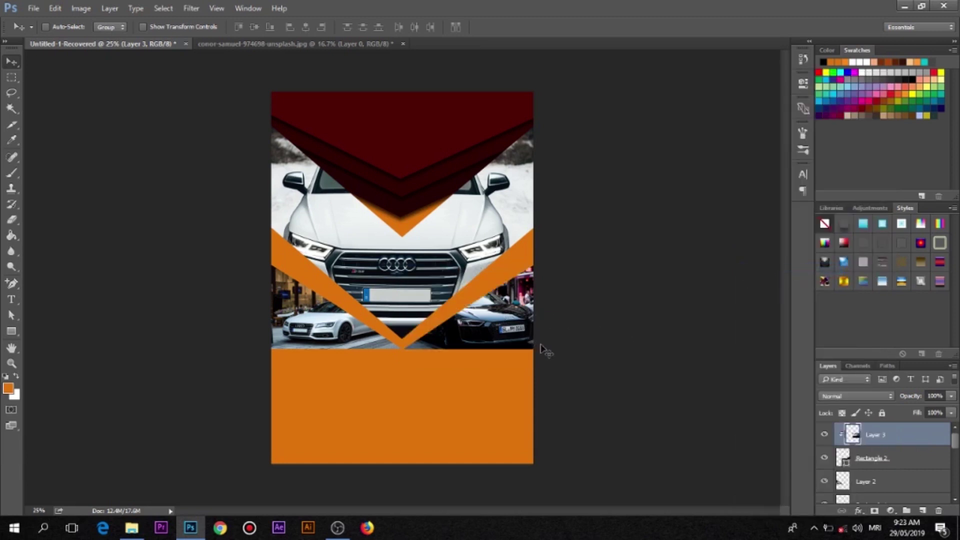
Merge the car photo and Rectangle 2 into a single Layer 3.
left_click(916, 465, "ctrl")
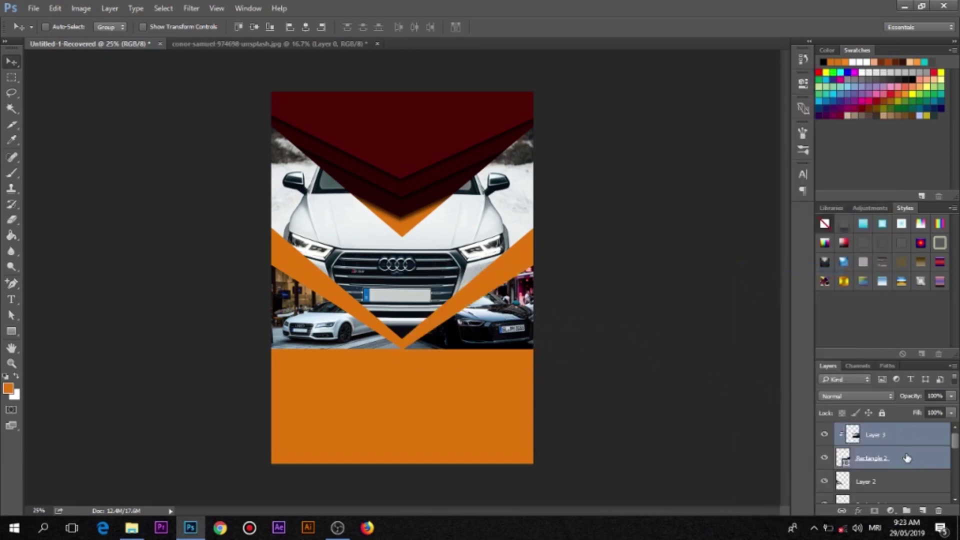
right_click(913, 460)
left_click(848, 337)
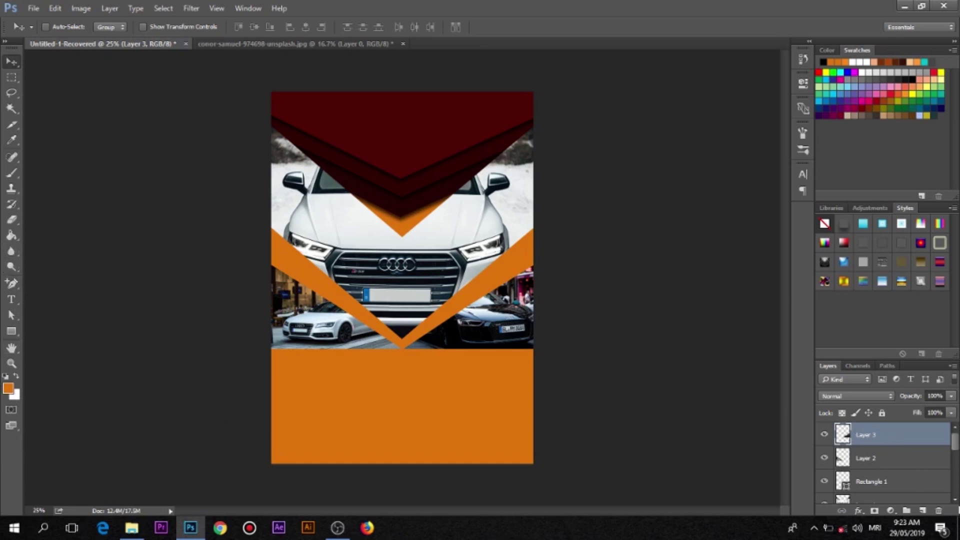
Select the Background layer and bring up the Gradient tool's editor.
scroll(949, 460, "down", 5)
scroll(949, 460, "down", 5)
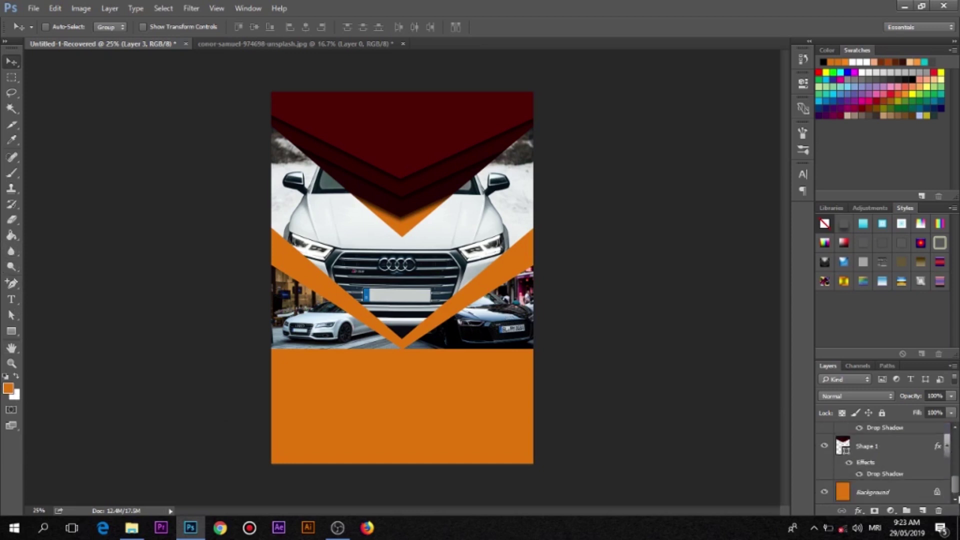
left_click(894, 498)
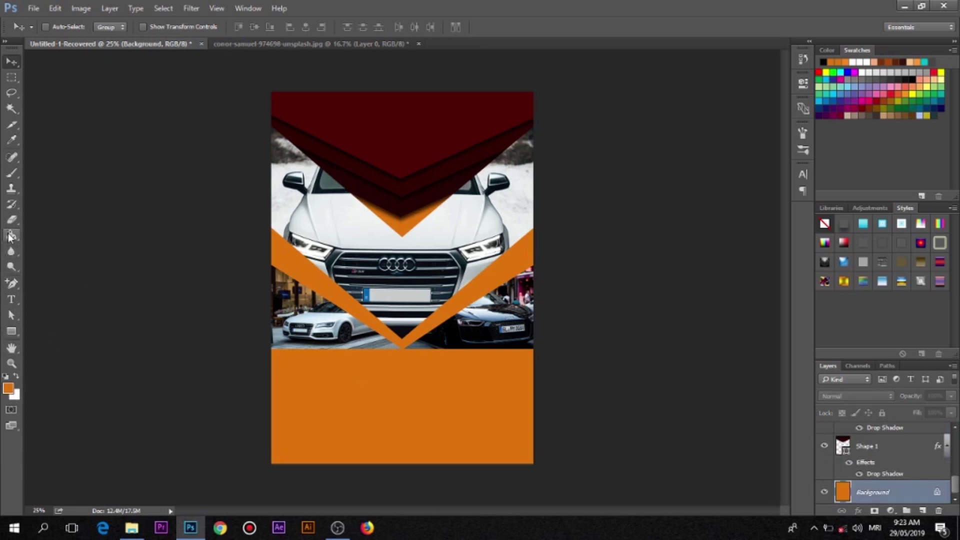
left_click(9, 237)
left_click(44, 234)
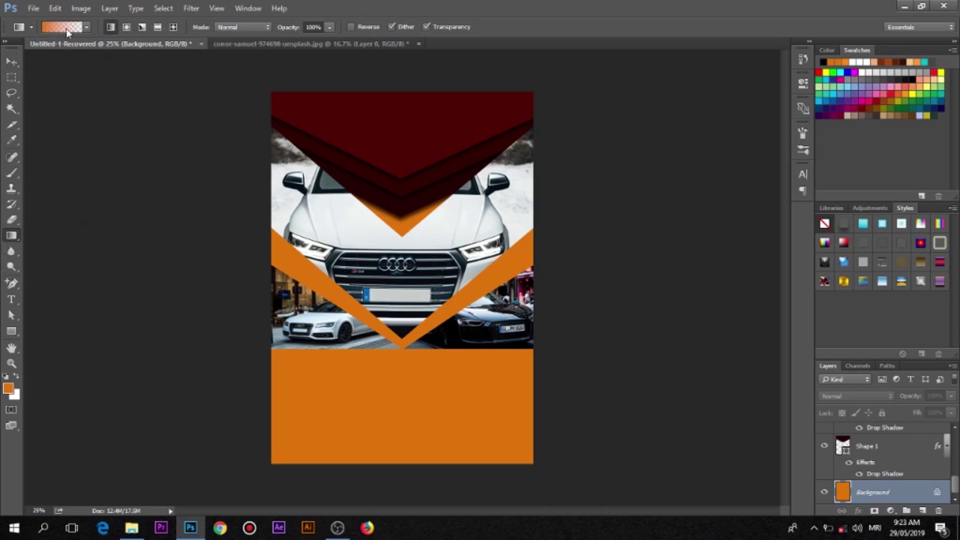
left_click(68, 28)
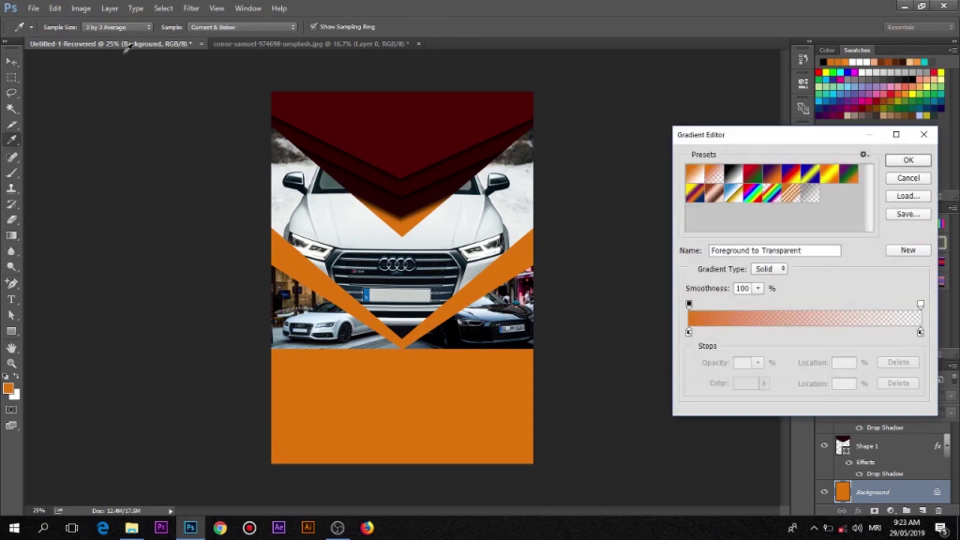
Recolour the gradient's right stop dark maroon (#3b1502) and confirm the gradient.
left_click(920, 333)
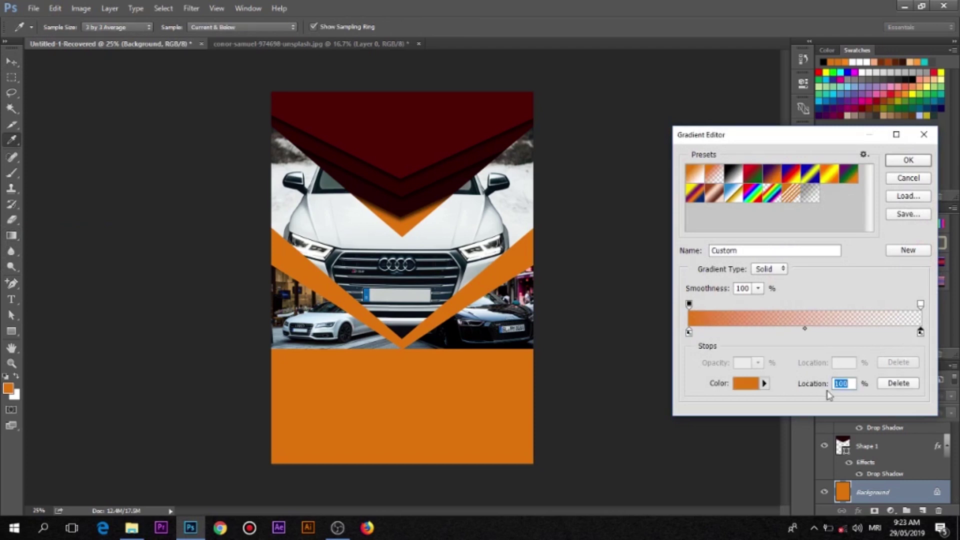
left_click(747, 386)
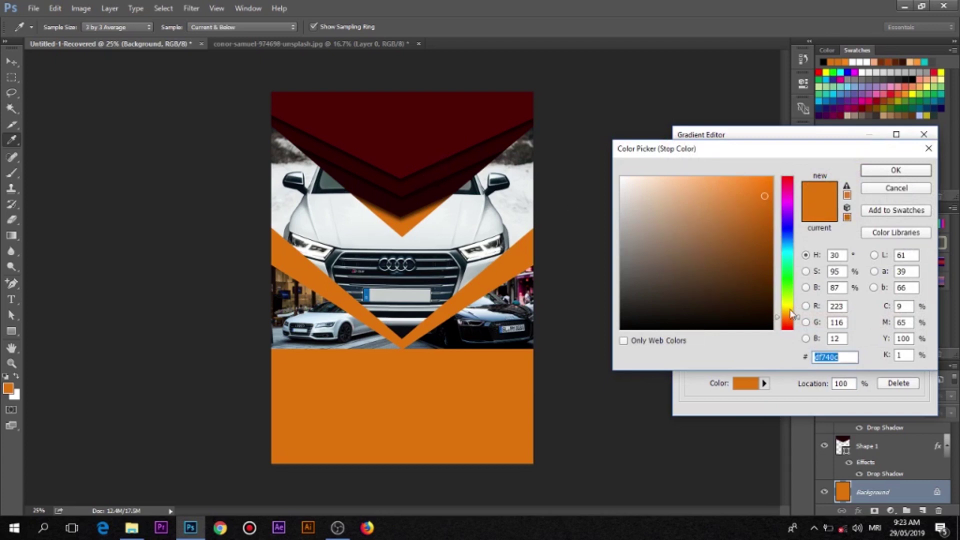
left_click(789, 321)
left_click_drag(789, 321, 790, 325)
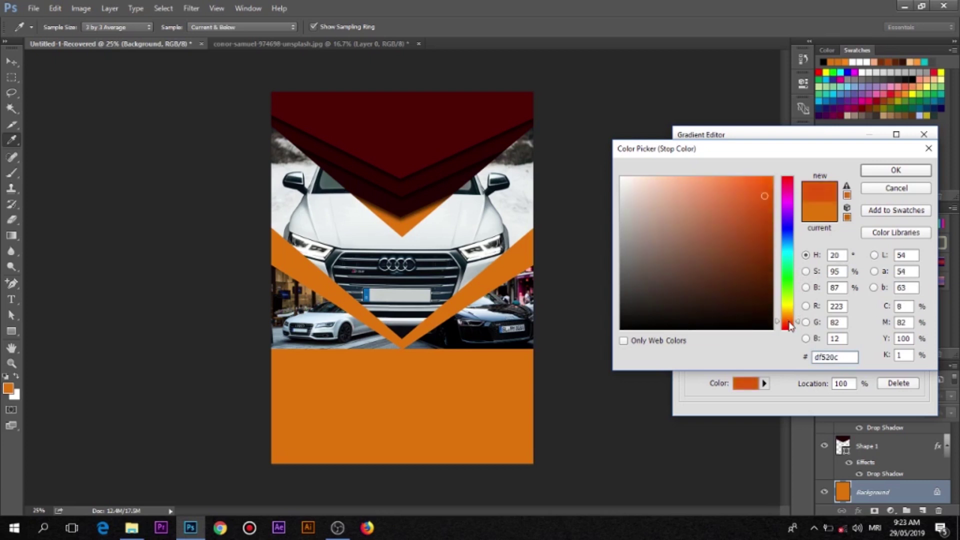
mouse_move(760, 287)
left_mouse_down()
mouse_move(766, 277)
mouse_move(767, 294)
left_mouse_up()
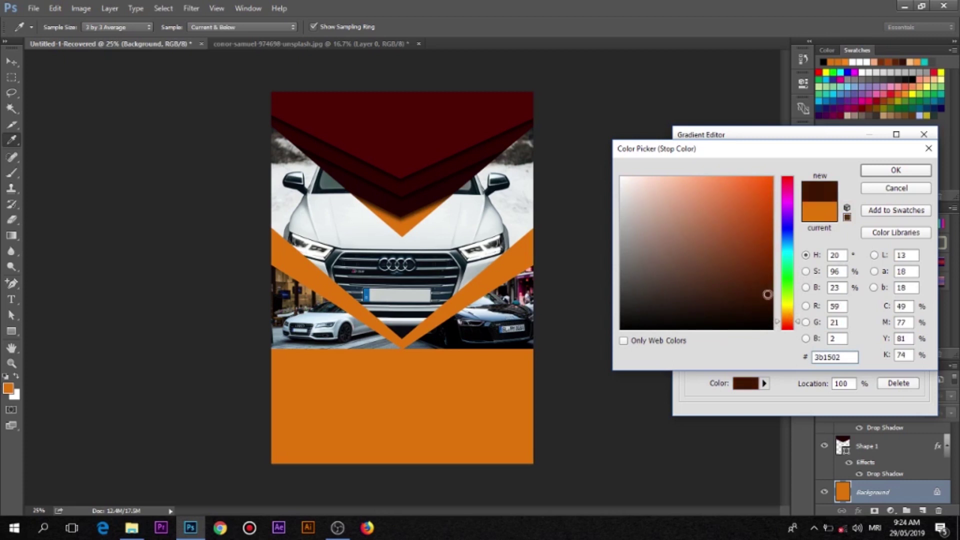
left_click(912, 171)
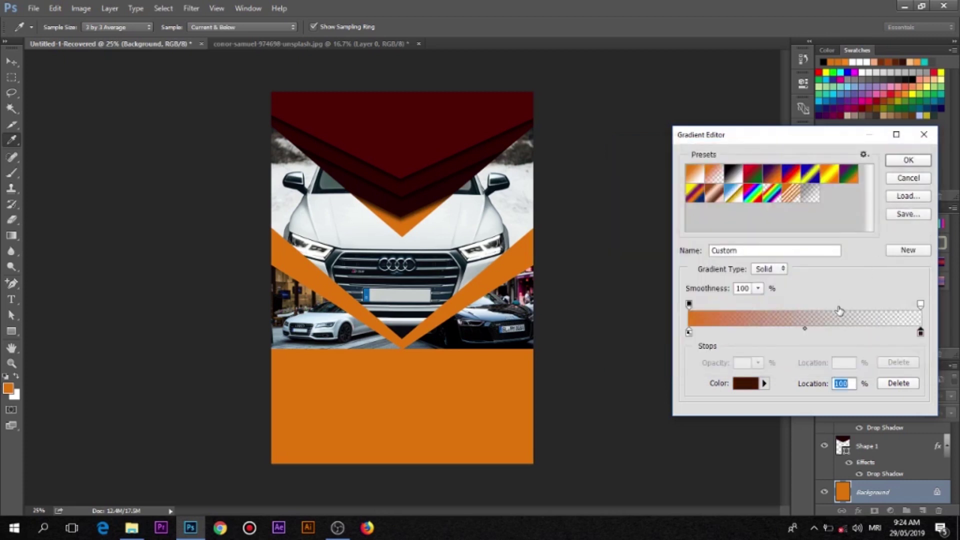
left_click(688, 332)
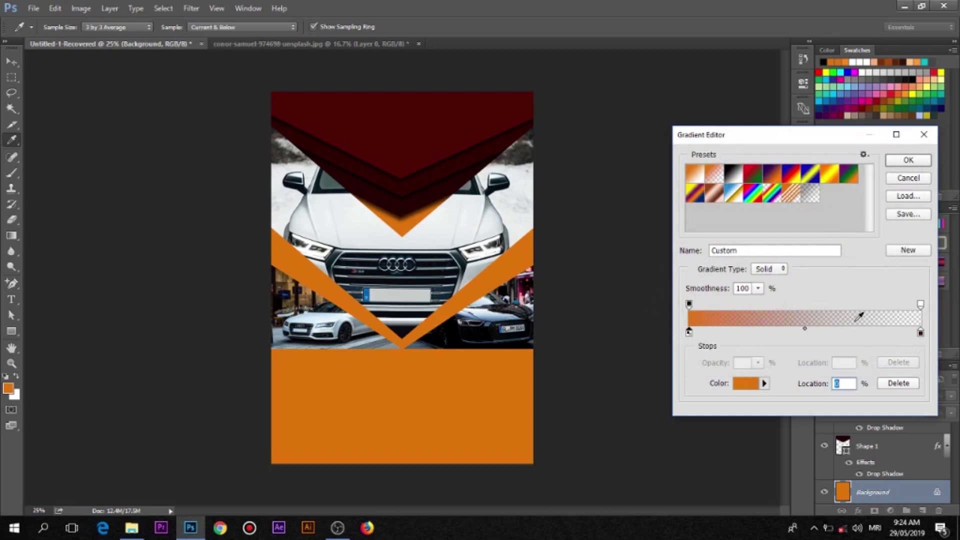
left_click(908, 159)
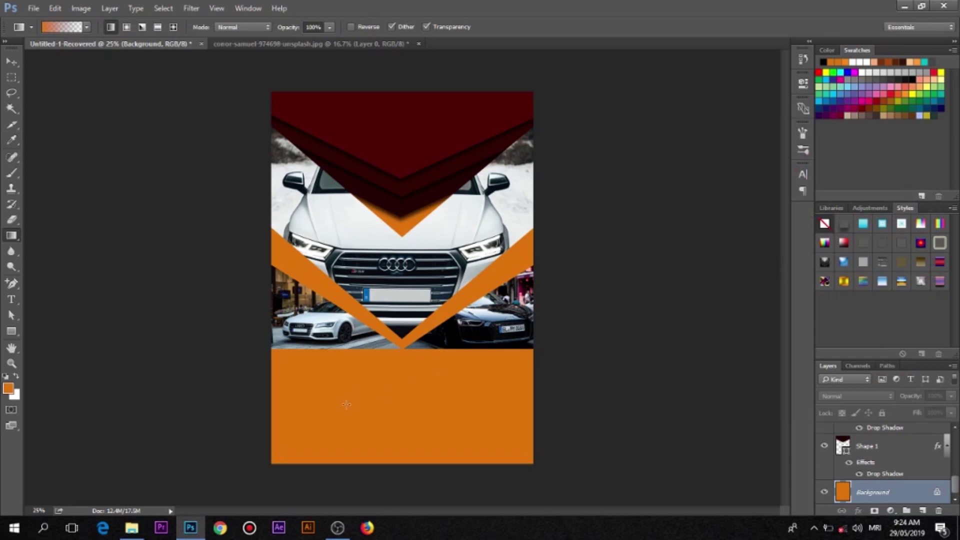
Load the foreground-to-background gradient and set its right stop to dark red #3a0505.
left_click(75, 27)
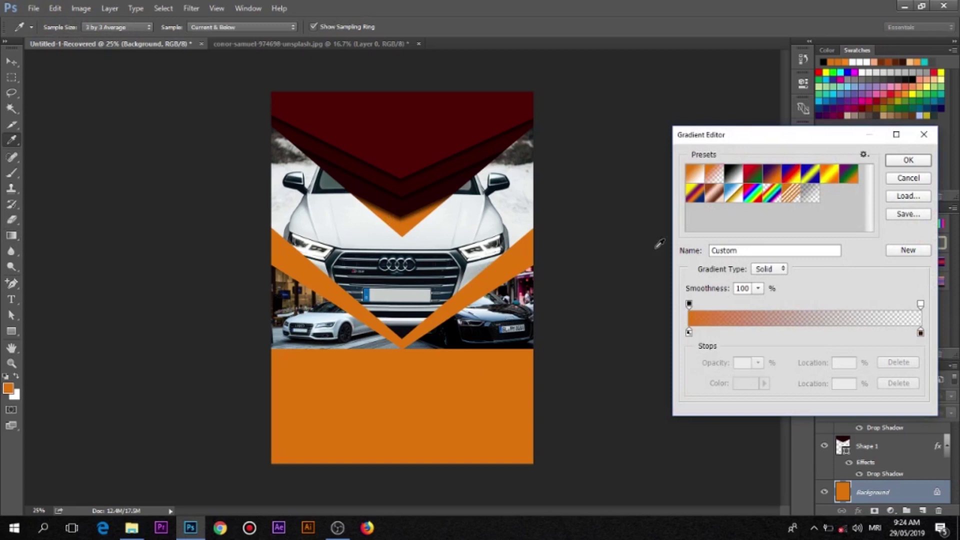
left_click(694, 179)
left_click(921, 333)
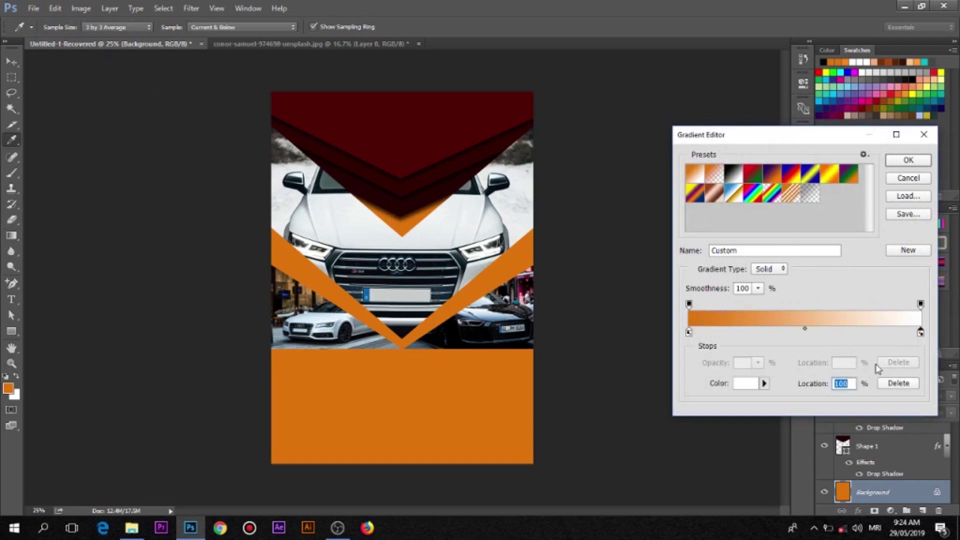
left_click(746, 384)
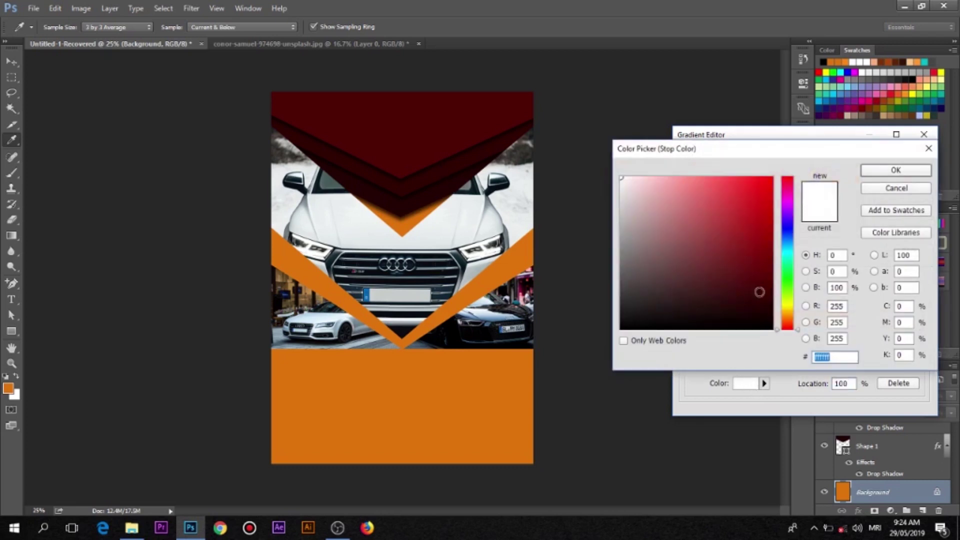
left_click(760, 295)
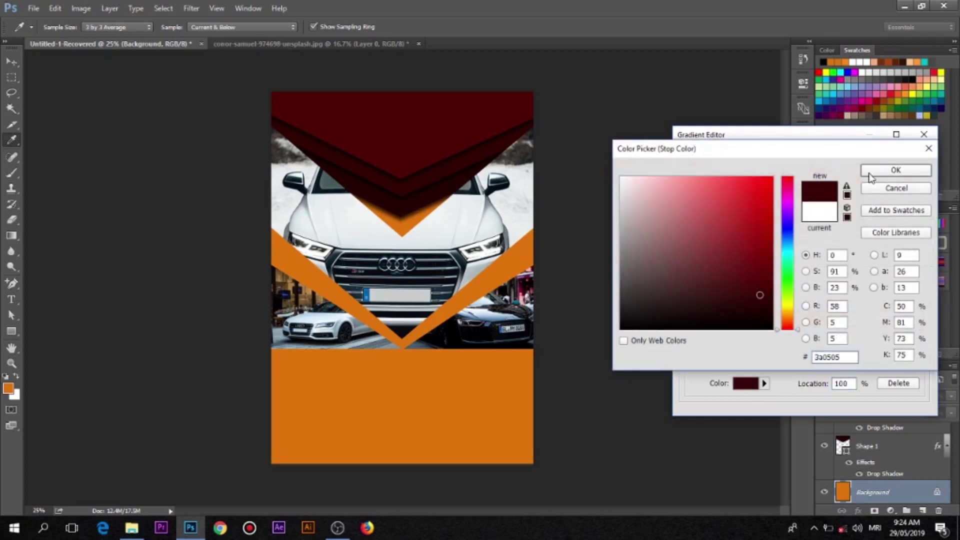
left_click(870, 173)
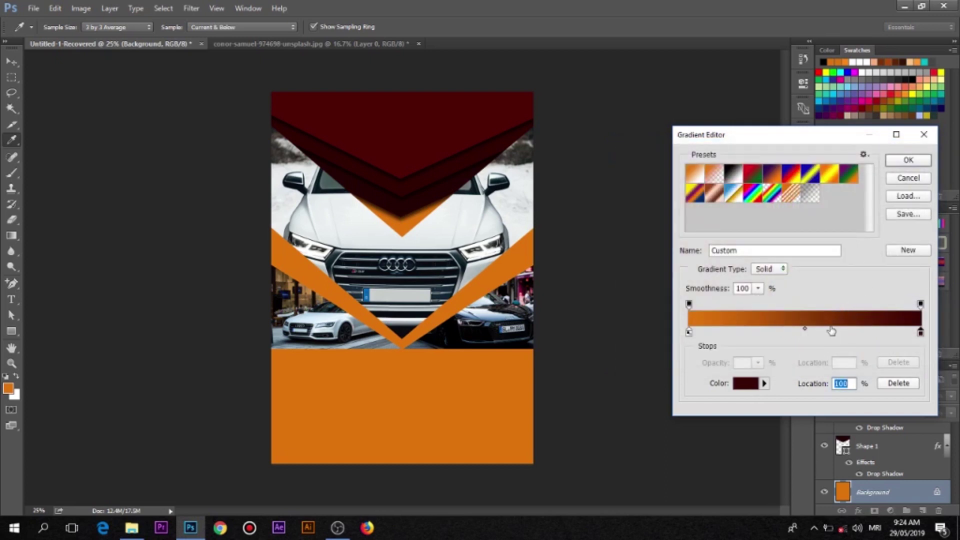
left_click(899, 161)
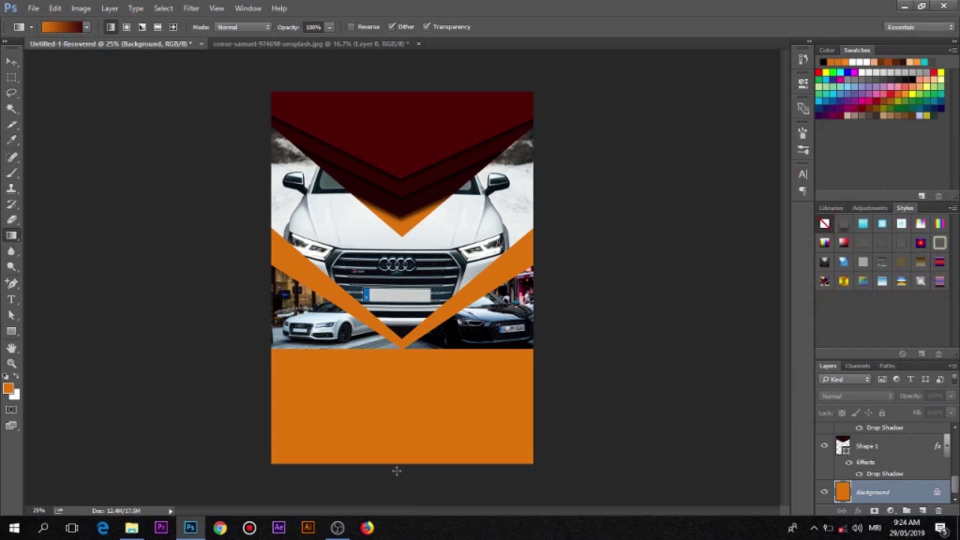
Paint the gradient upward across the Background, then try moving the locked layer.
left_click_drag(393, 464, 397, 192)
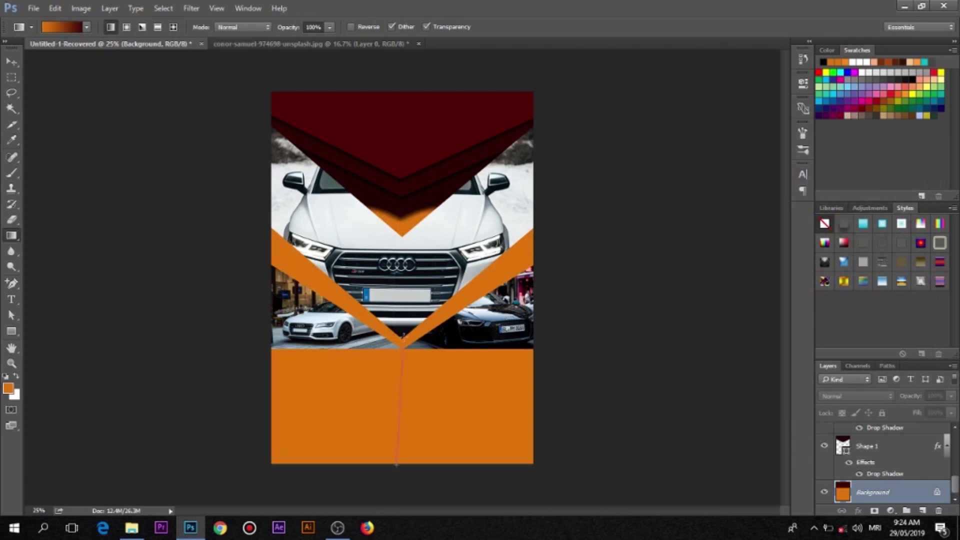
left_click_drag(403, 339, 404, 237)
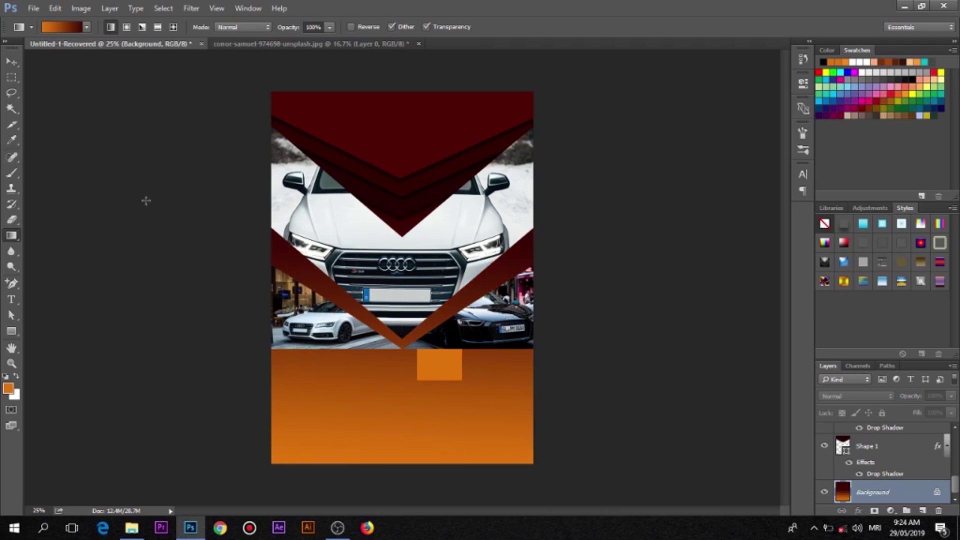
left_click(12, 60)
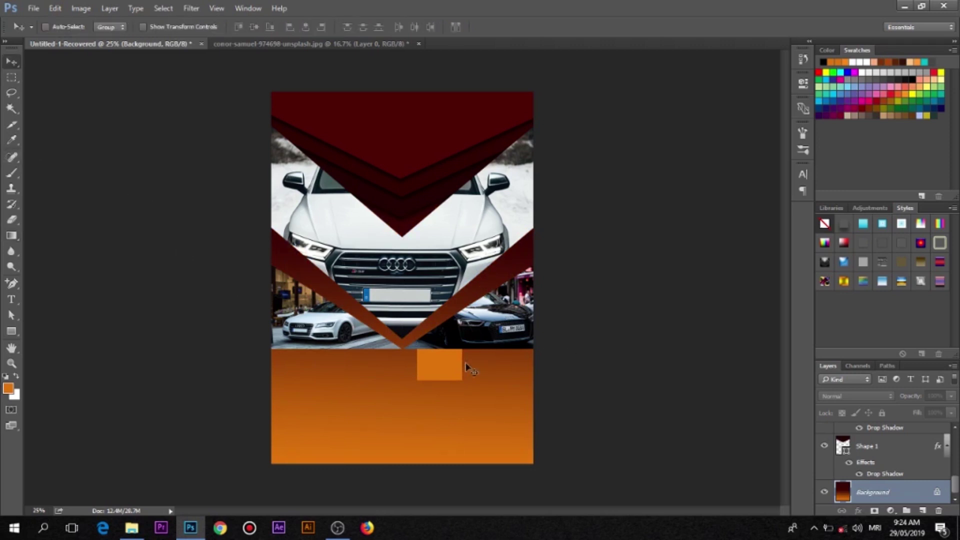
left_click_drag(455, 375, 449, 378)
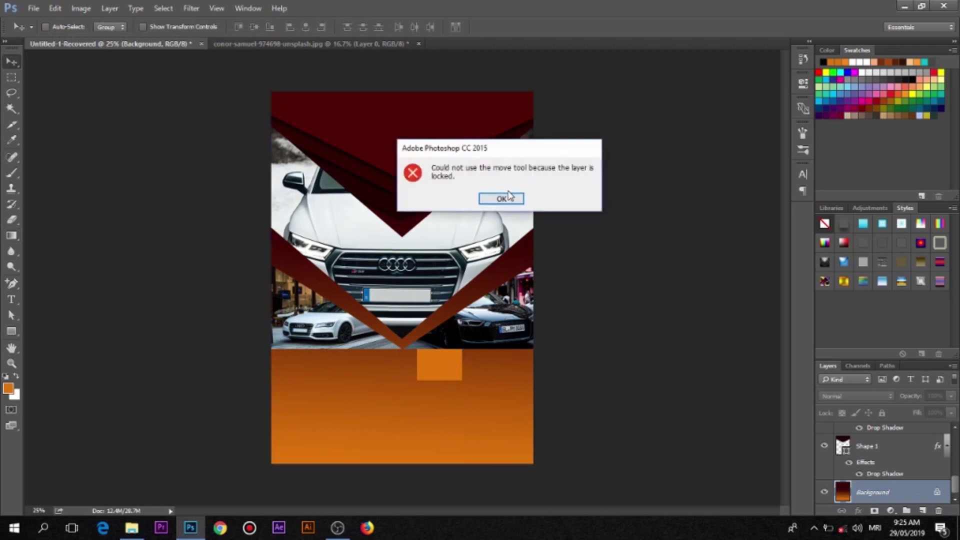
Dismiss the locked-layer warning and redraw the background gradient from bottom to top.
left_click(503, 198)
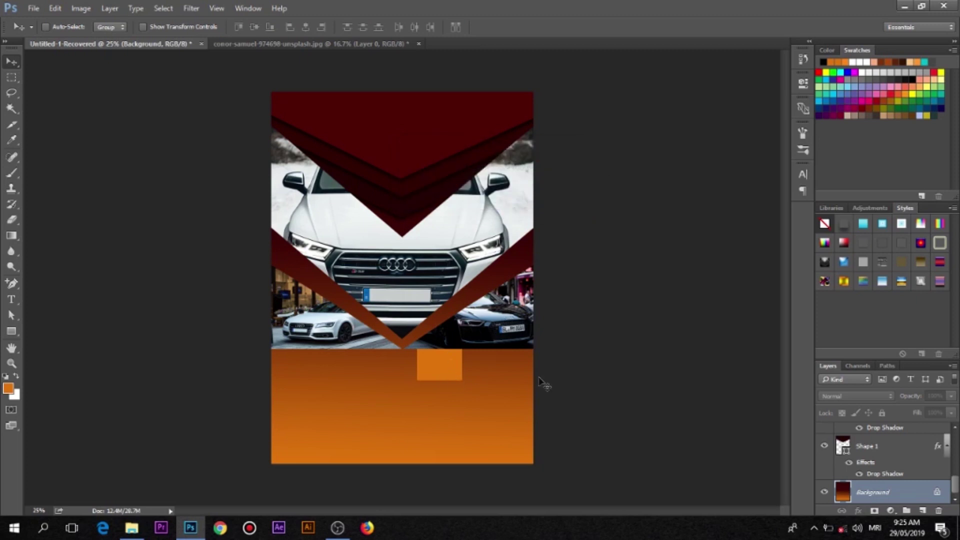
scroll(881, 485, "up", 2)
scroll(879, 487, "up", 2)
scroll(876, 492, "up", 2)
scroll(876, 493, "down", 3)
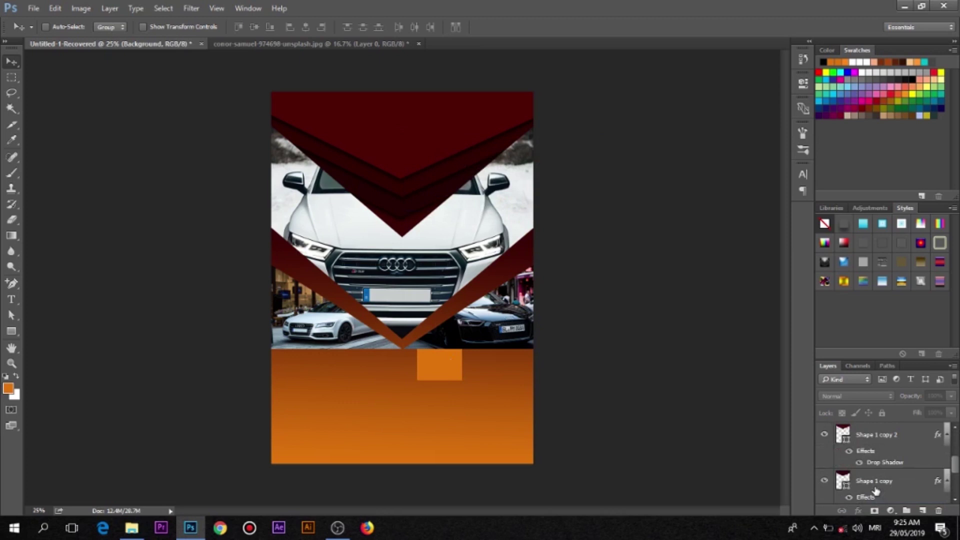
scroll(876, 491, "down", 3)
scroll(876, 490, "up", 1)
scroll(876, 490, "up", 1)
scroll(876, 490, "up", 1)
scroll(876, 490, "up", 1)
scroll(876, 490, "up", 1)
scroll(876, 489, "up", 1)
scroll(876, 490, "down", 1)
scroll(875, 490, "down", 2)
scroll(875, 489, "down", 2)
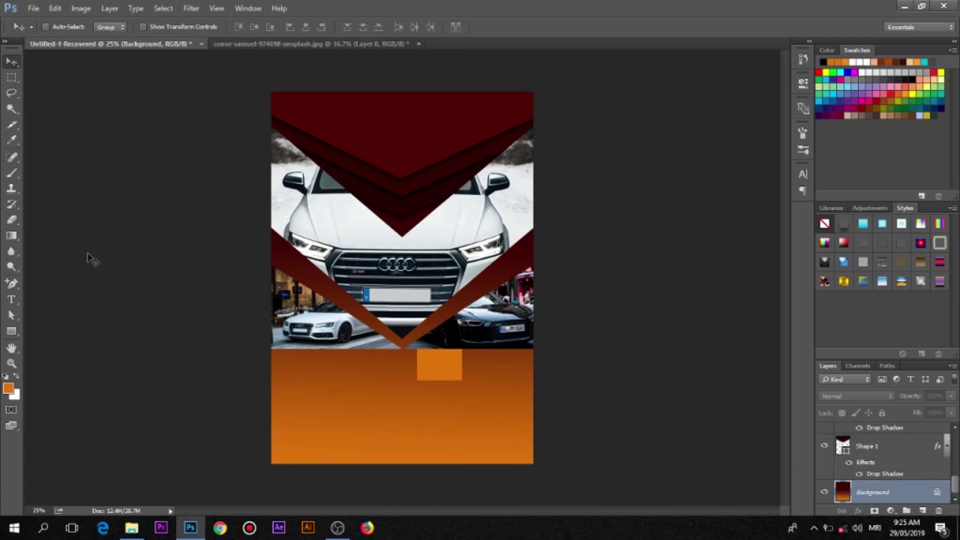
left_click(11, 237)
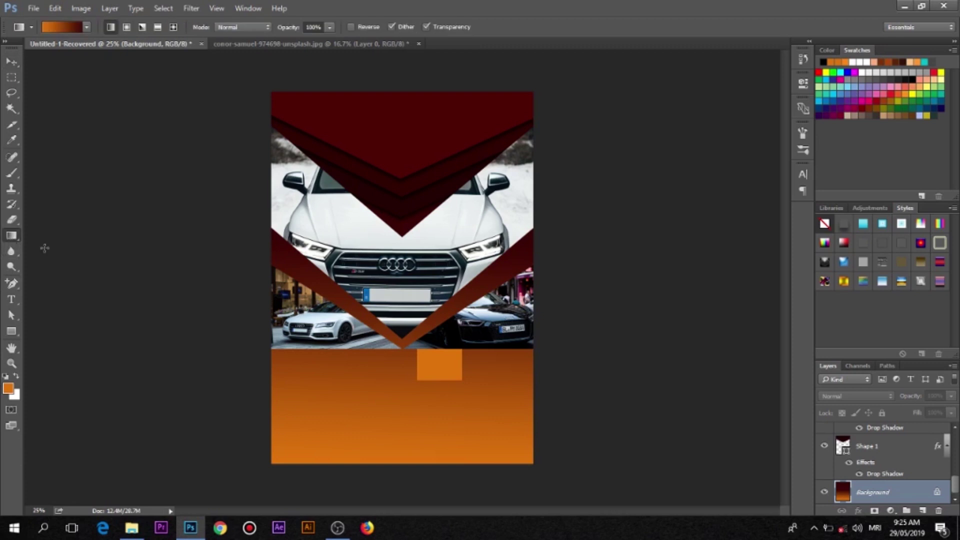
left_click_drag(401, 463, 399, 164)
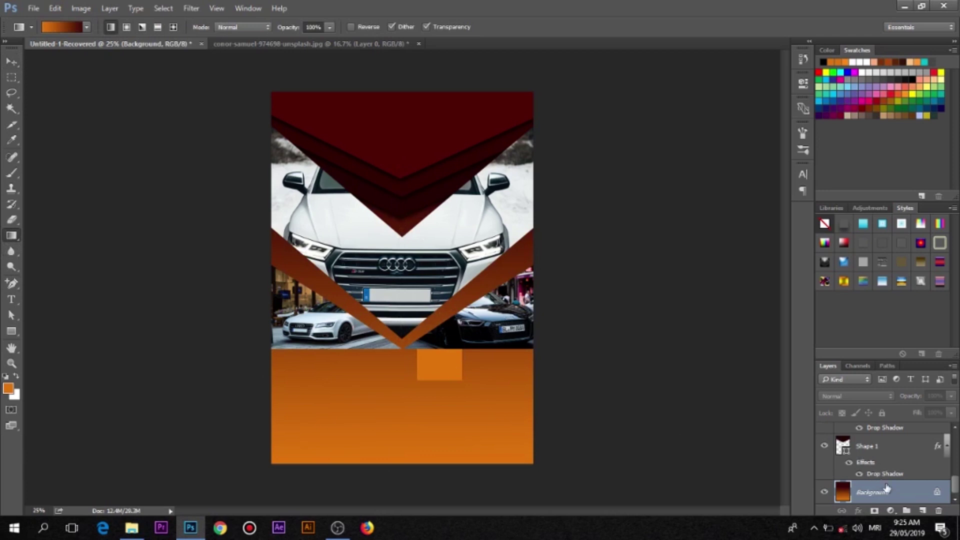
Select Layer 3 and nudge the car photo slightly with the Move tool.
scroll(886, 488, "up", 3)
scroll(887, 488, "up", 2)
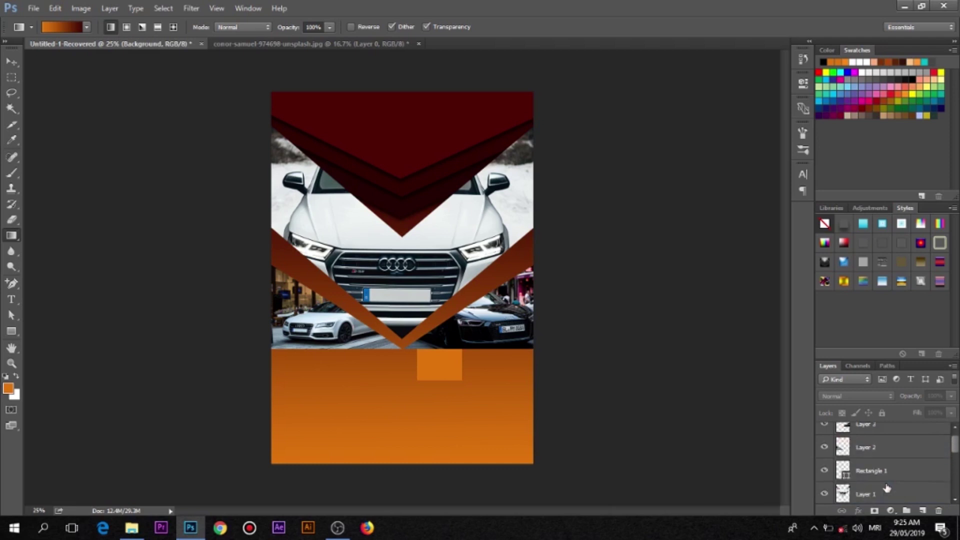
scroll(887, 489, "down", 1)
scroll(886, 488, "down", 1)
scroll(887, 488, "up", 1)
scroll(886, 488, "up", 2)
left_click(884, 439)
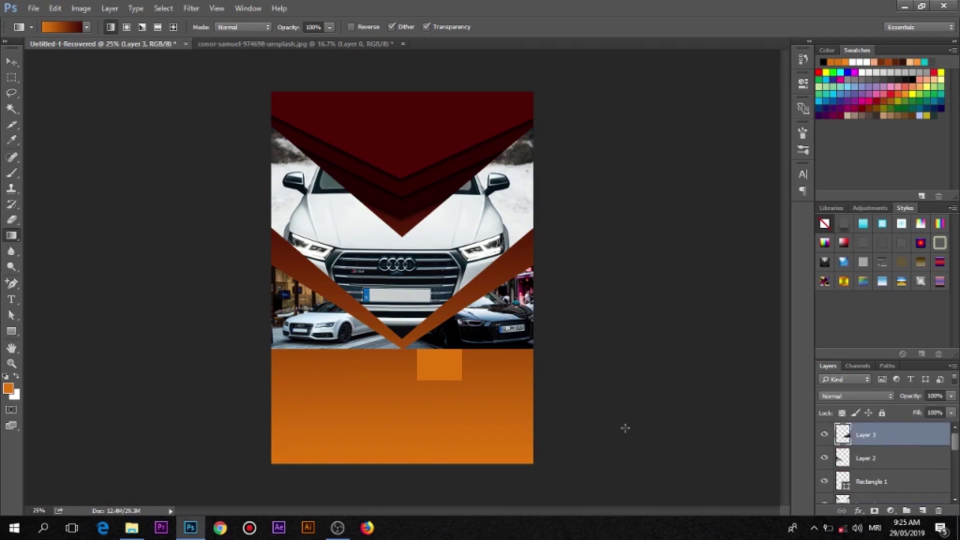
left_click(14, 63)
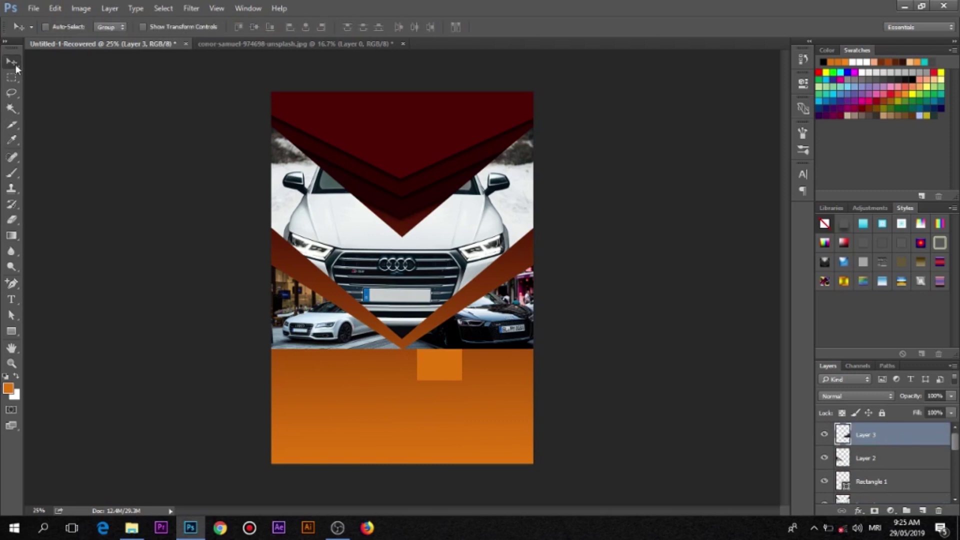
left_click_drag(456, 374, 455, 375)
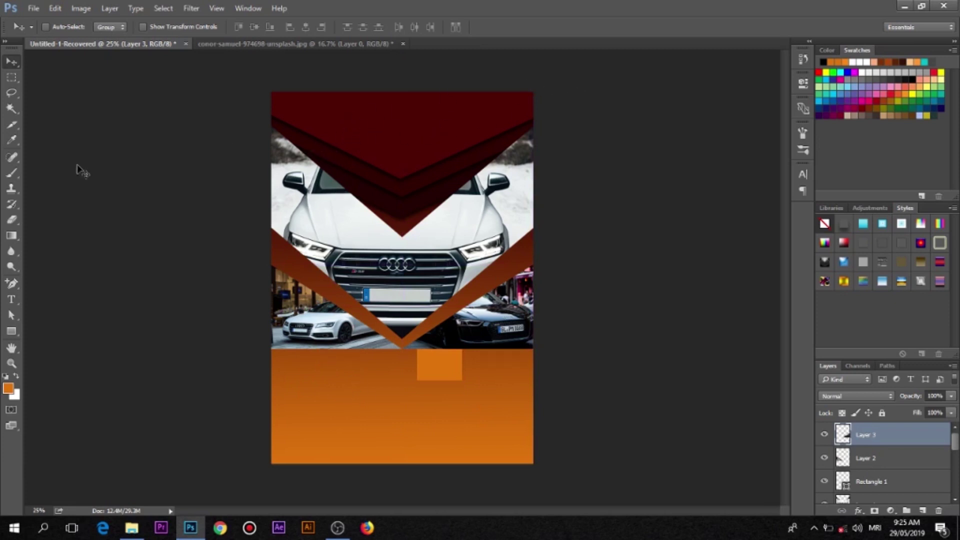
left_click(14, 299)
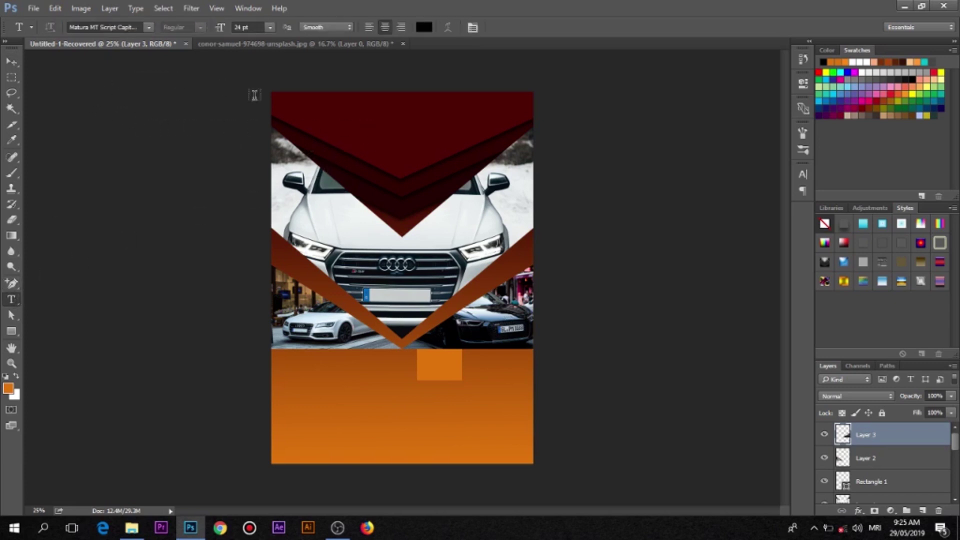
Type the title 'Capon German Cars' on the top banner.
left_click(322, 112)
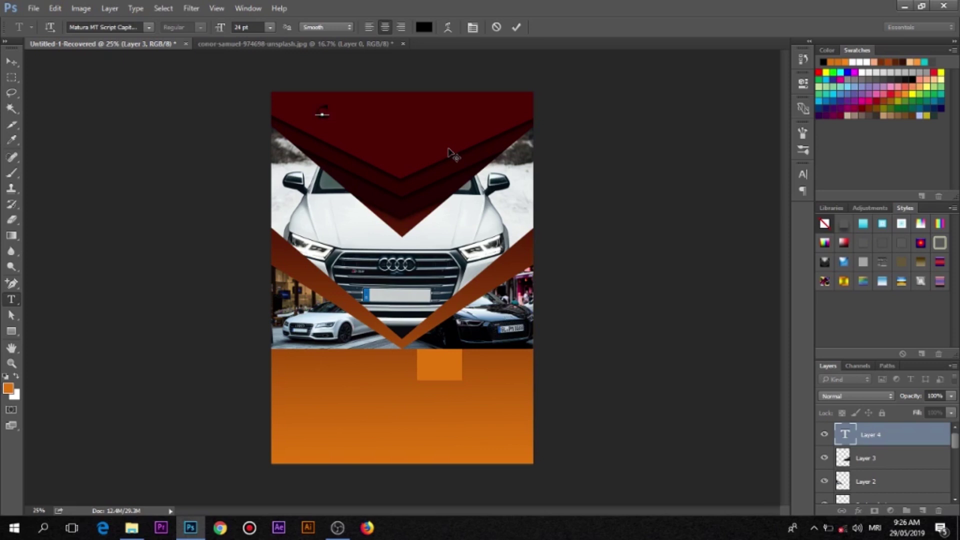
type("anvass")
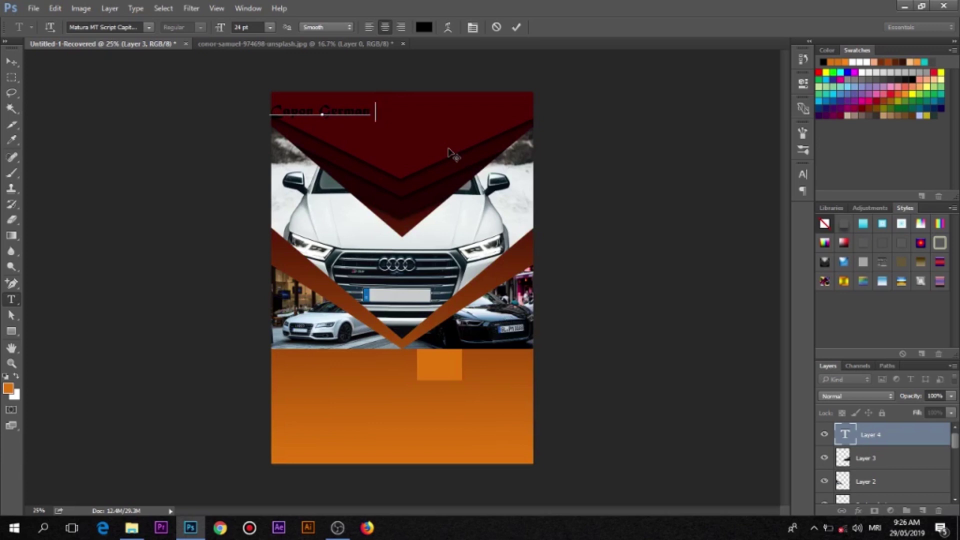
type("Cars")
left_click(518, 26)
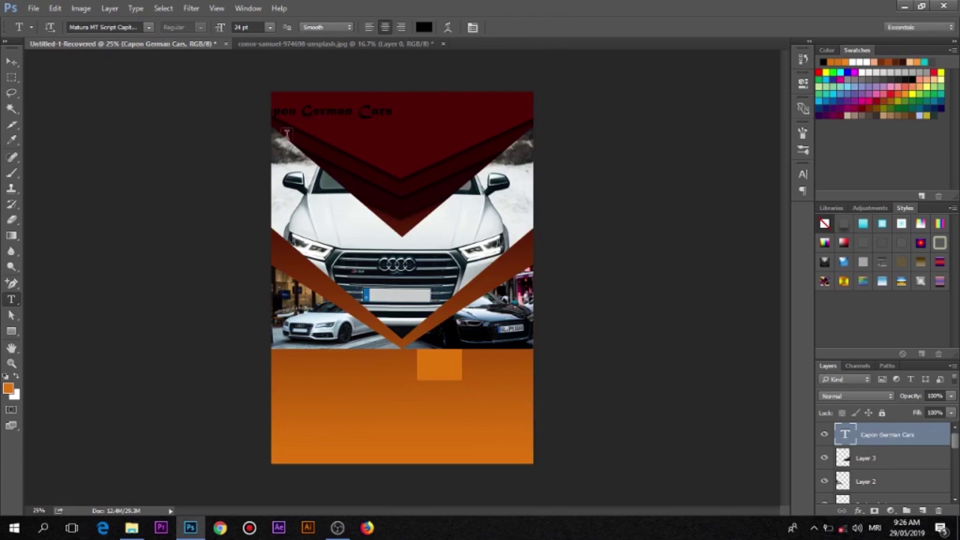
Centre the title on the banner and scale it up.
left_click(10, 66)
left_click_drag(357, 114, 407, 111)
left_click_drag(407, 110, 413, 111)
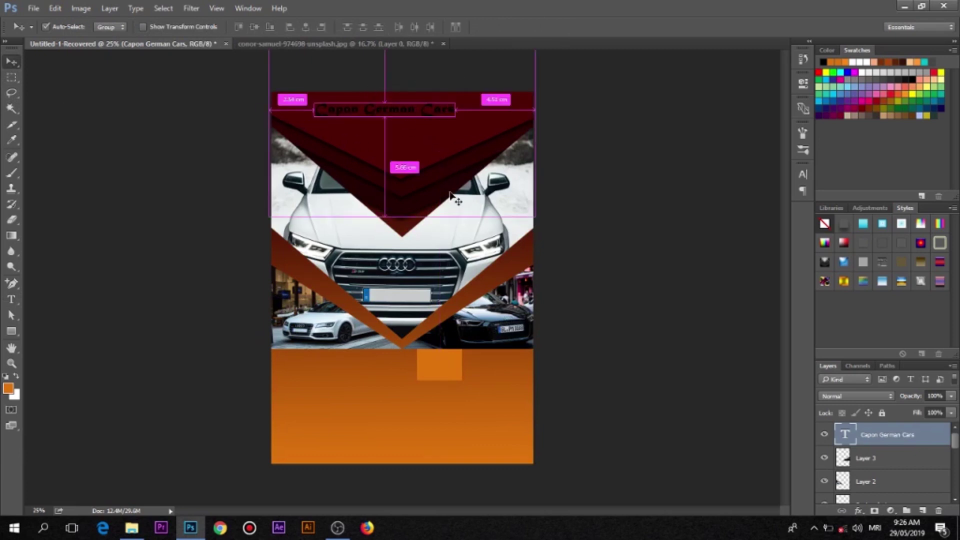
key("ctrl+t")
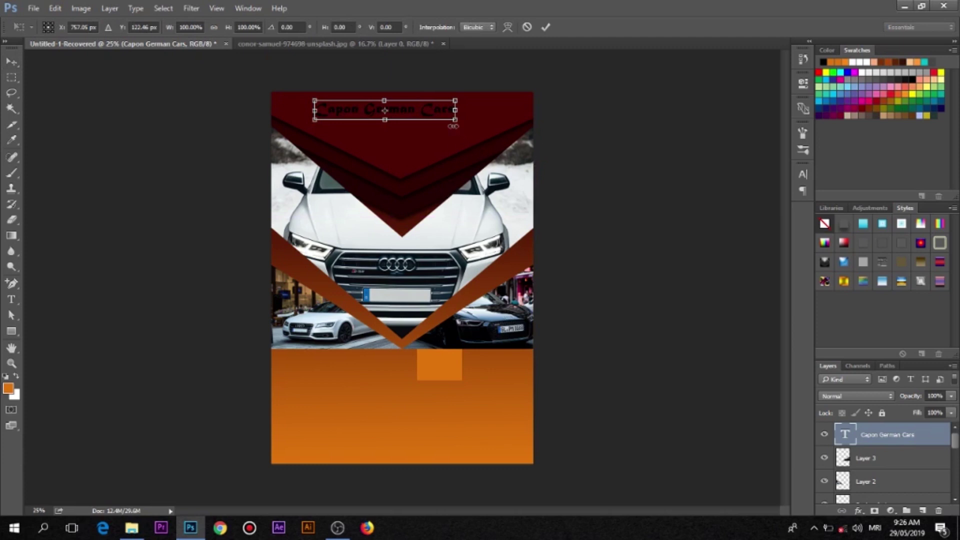
left_click_drag(461, 121, 480, 131)
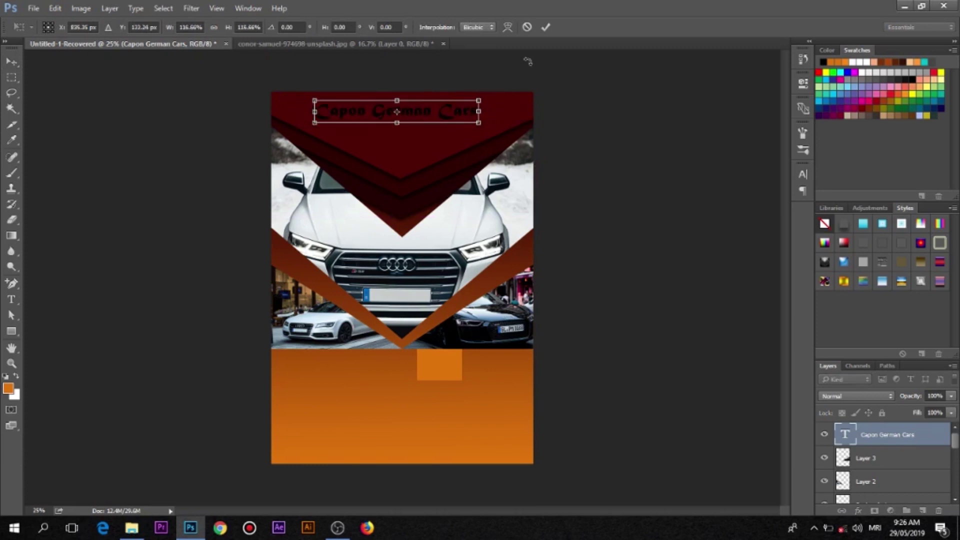
left_click(546, 27)
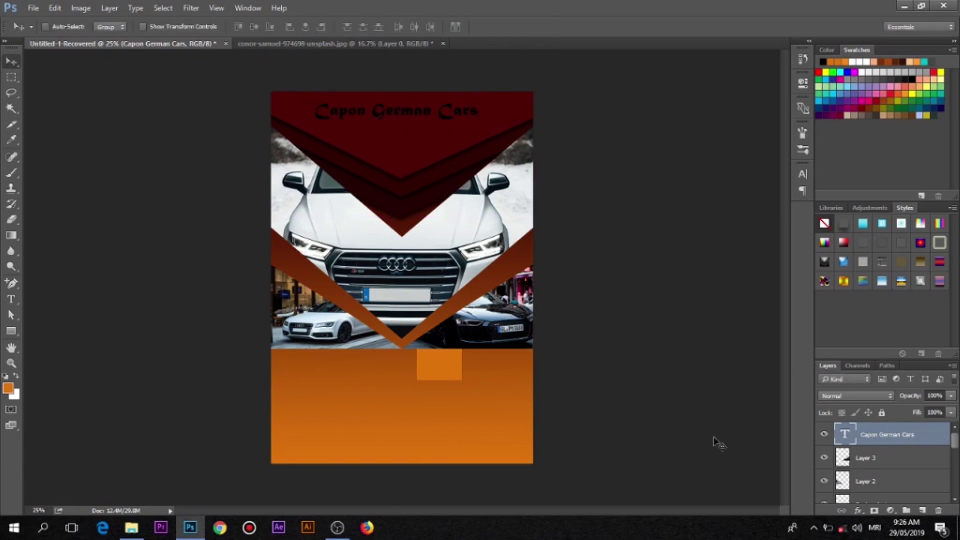
Rasterize the Capon German Cars title layer and lock its transparent pixels.
right_click(869, 433)
left_click(843, 168)
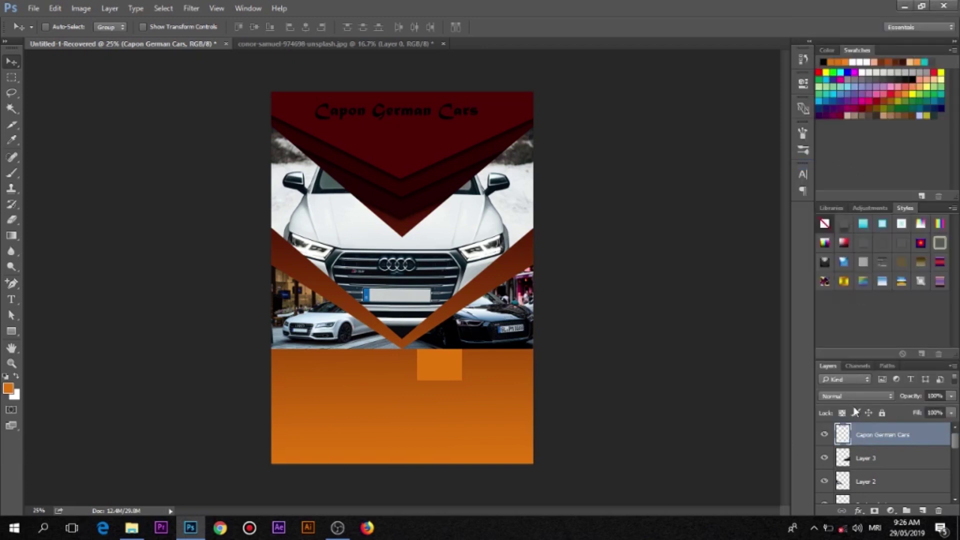
left_click(842, 413)
Paint the Orange, Yellow, Orange gradient preset across the title lettering.
left_click(11, 235)
left_click(81, 26)
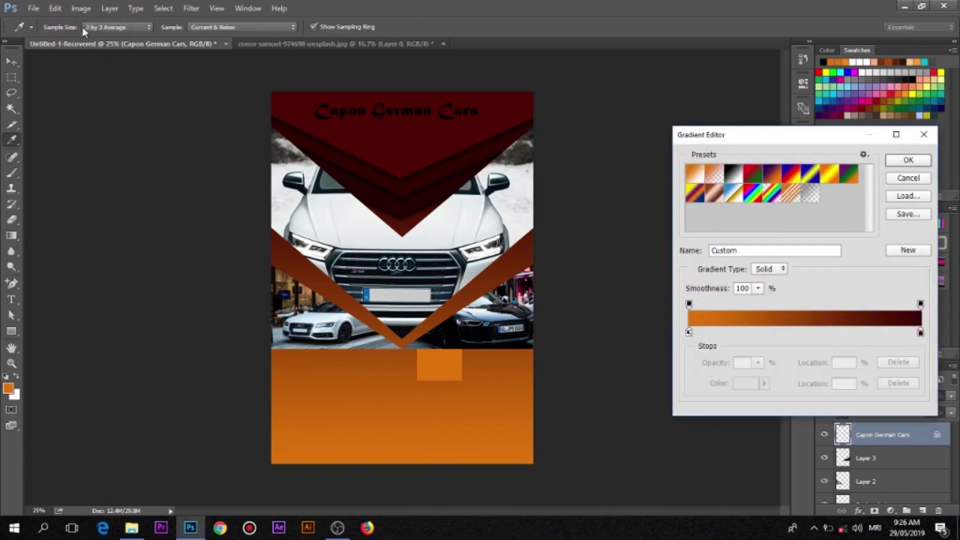
left_click(835, 178)
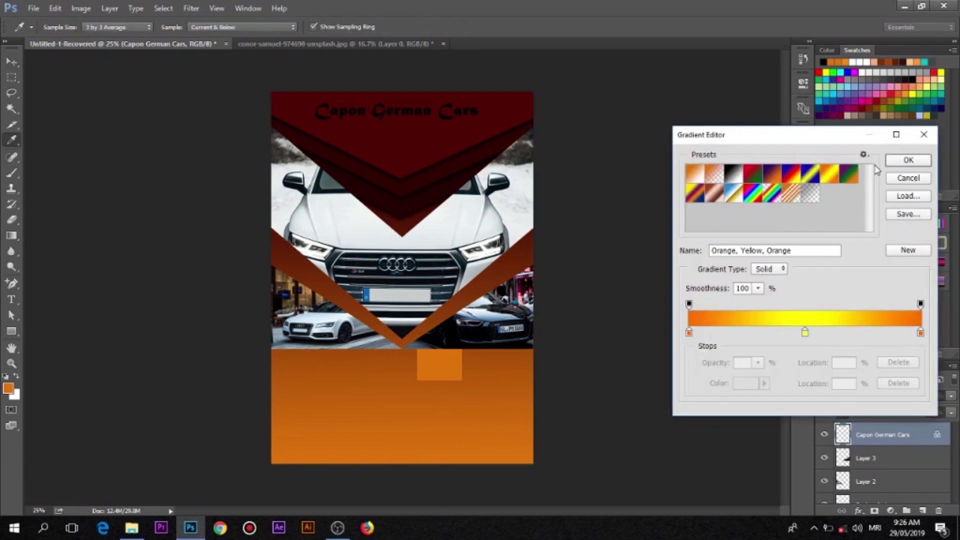
left_click(908, 160)
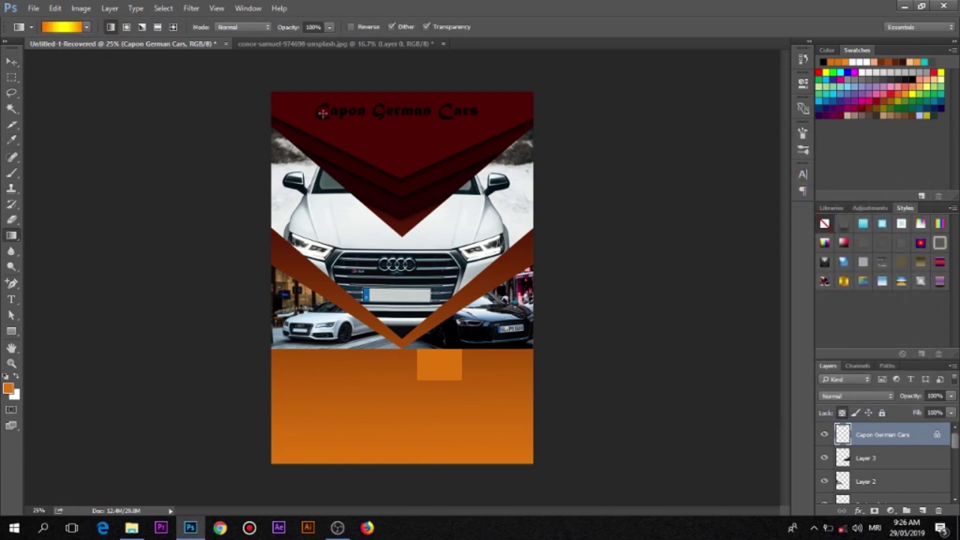
left_click_drag(315, 109, 484, 109)
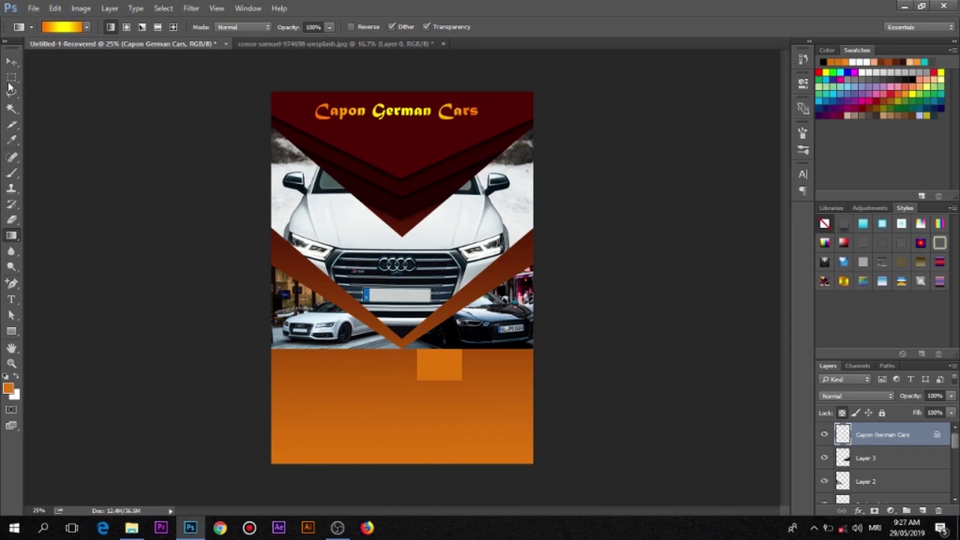
Nudge the title, then type 'Dealers of luxury german cars' below it in Lucida Bright Demibold Italic.
left_click(11, 62)
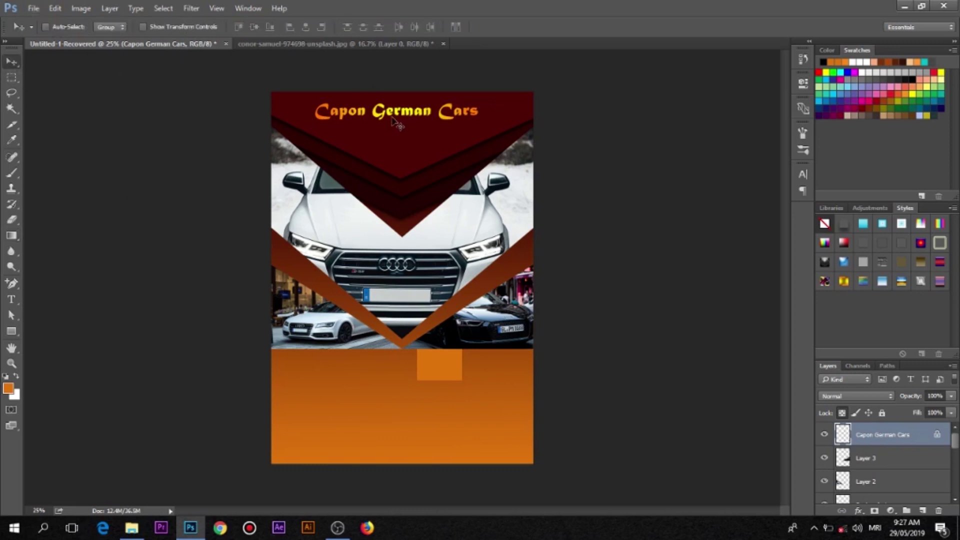
left_click_drag(392, 118, 397, 115)
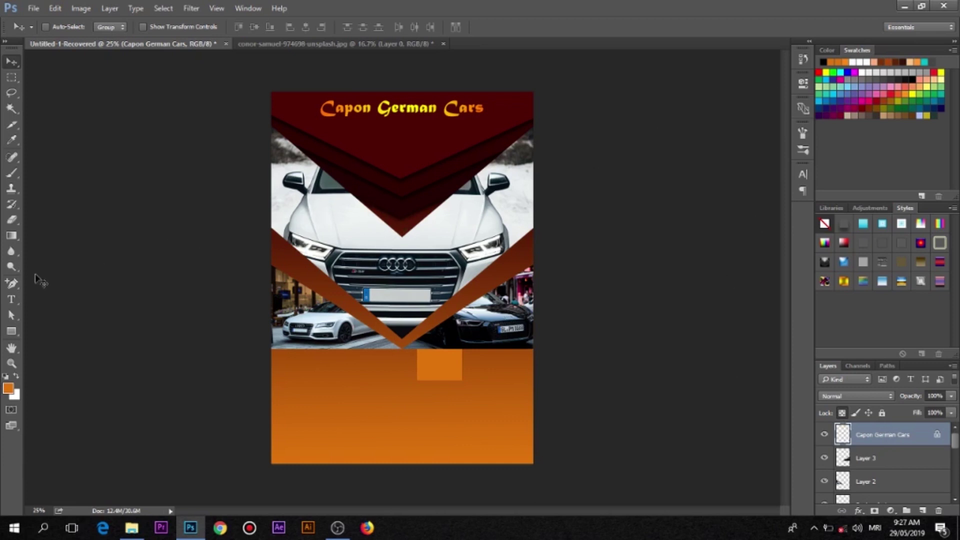
left_click(10, 299)
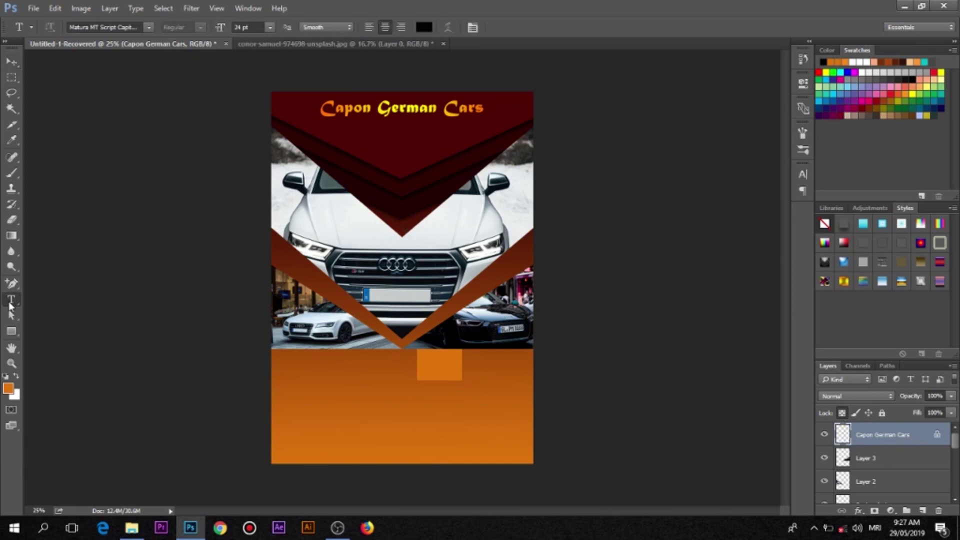
left_click(148, 29)
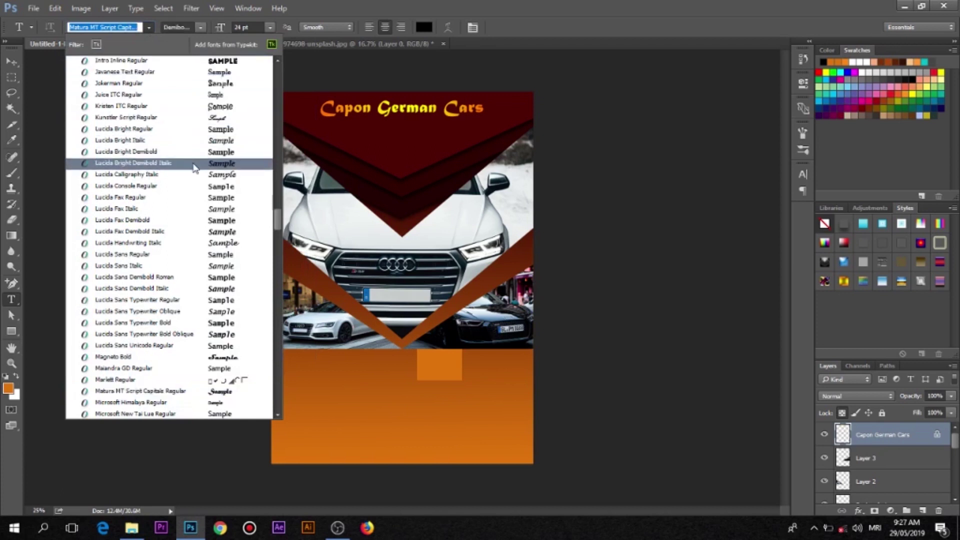
left_click(194, 165)
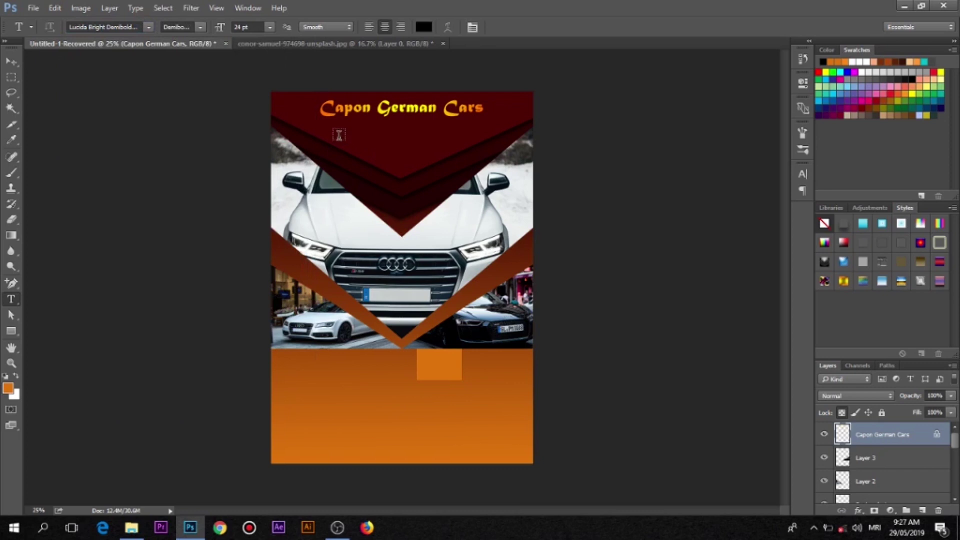
left_click(339, 135)
type("Dea")
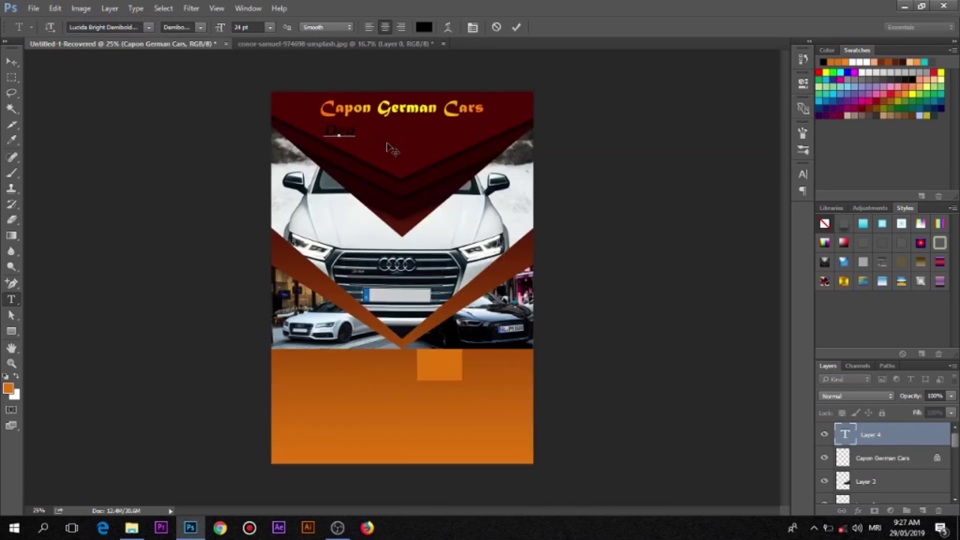
type("lers")
type(" of luxur")
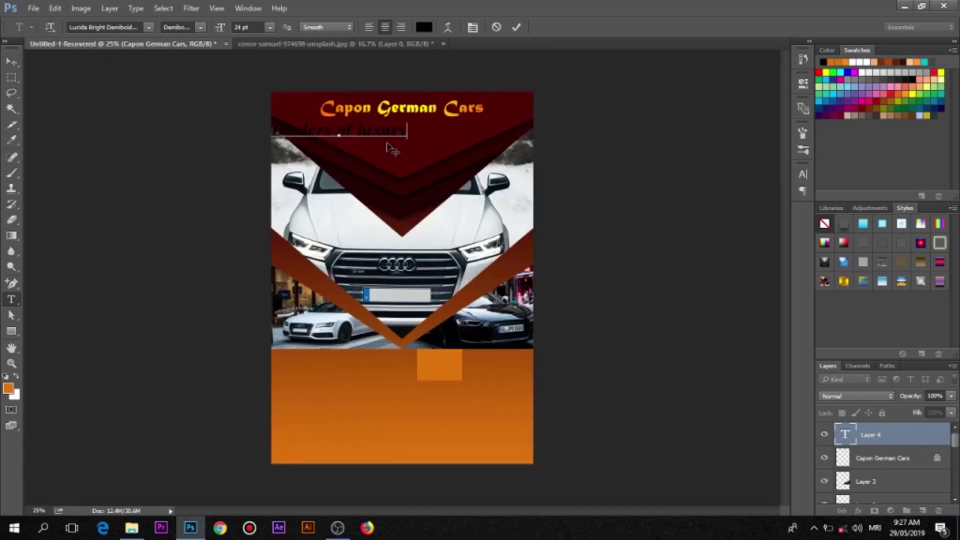
type("y german cars")
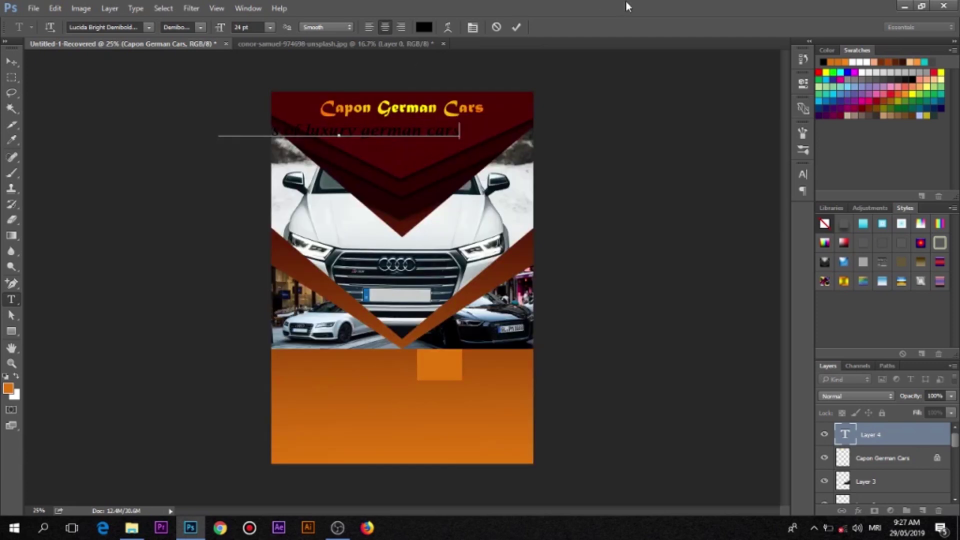
left_click(516, 28)
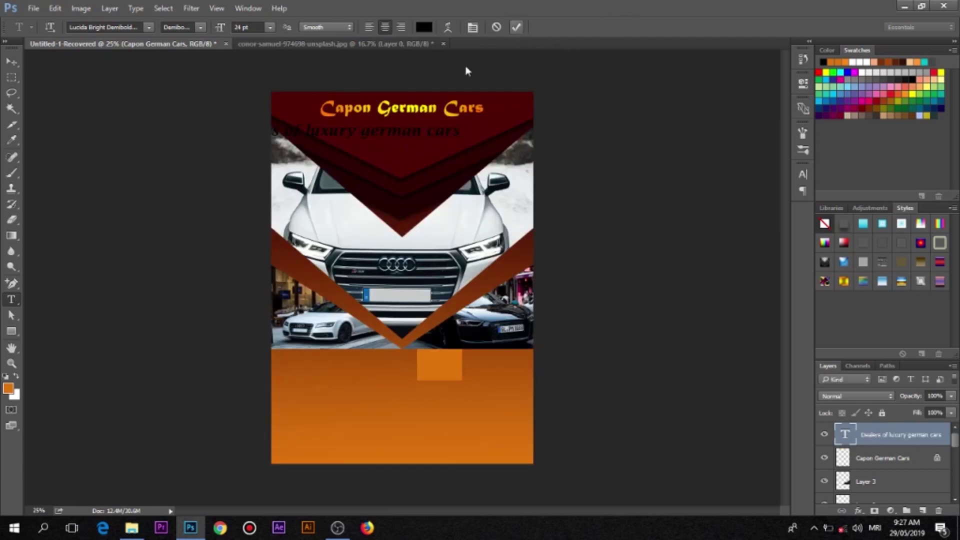
Scale the subtitle to about 72% and centre it beneath the title.
left_click(12, 63)
key("ctrl+t")
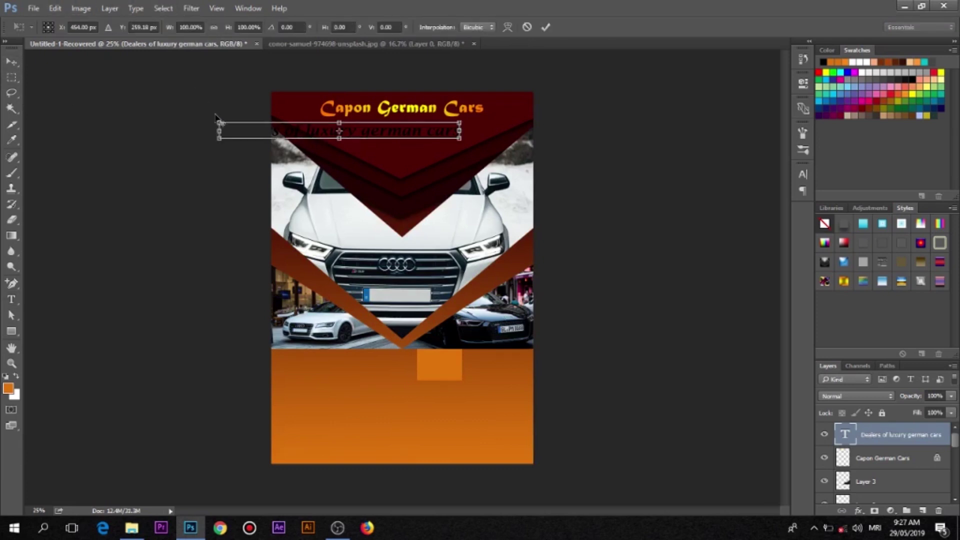
left_click_drag(459, 136, 426, 149)
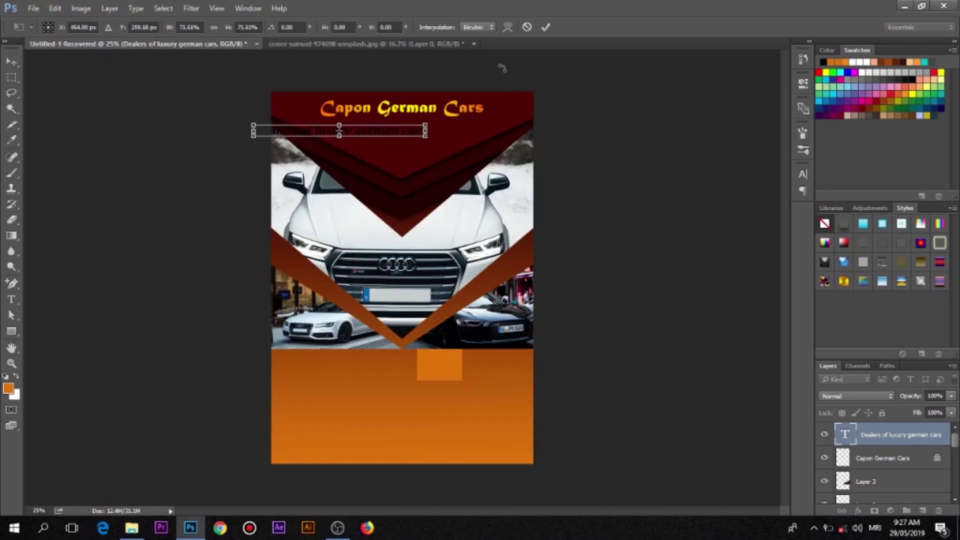
left_click(546, 27)
left_click_drag(353, 142, 418, 130)
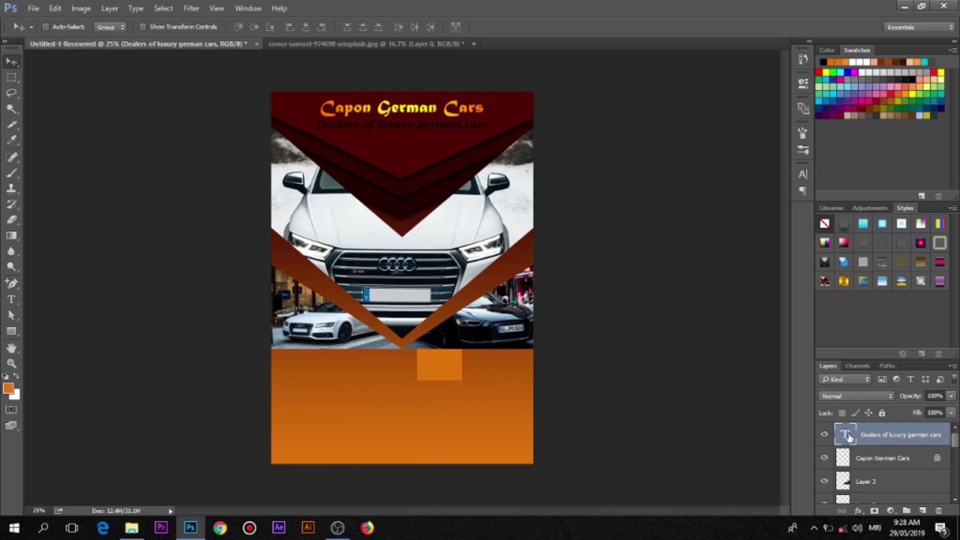
Set the subtitle text colour to orange #c4620b sampled from the poster.
left_click(802, 177)
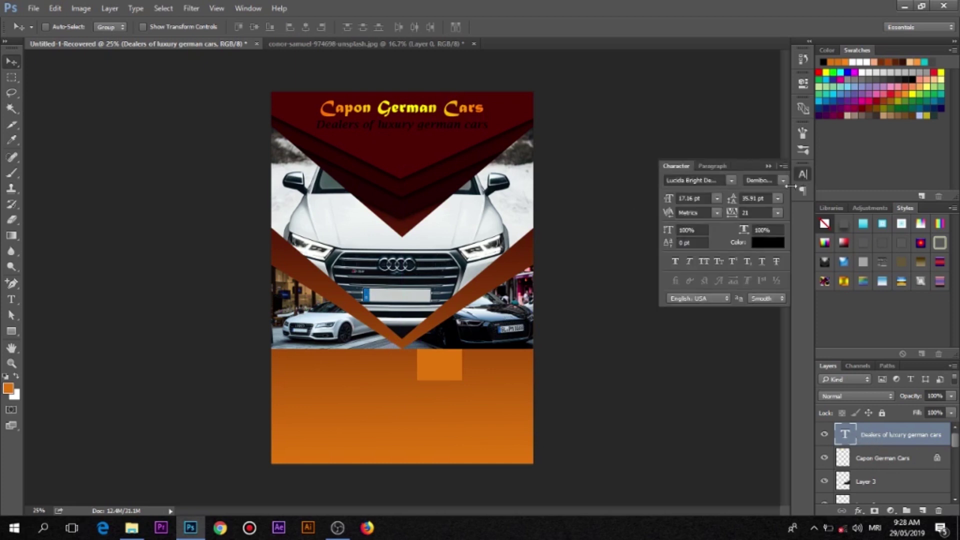
left_click(763, 243)
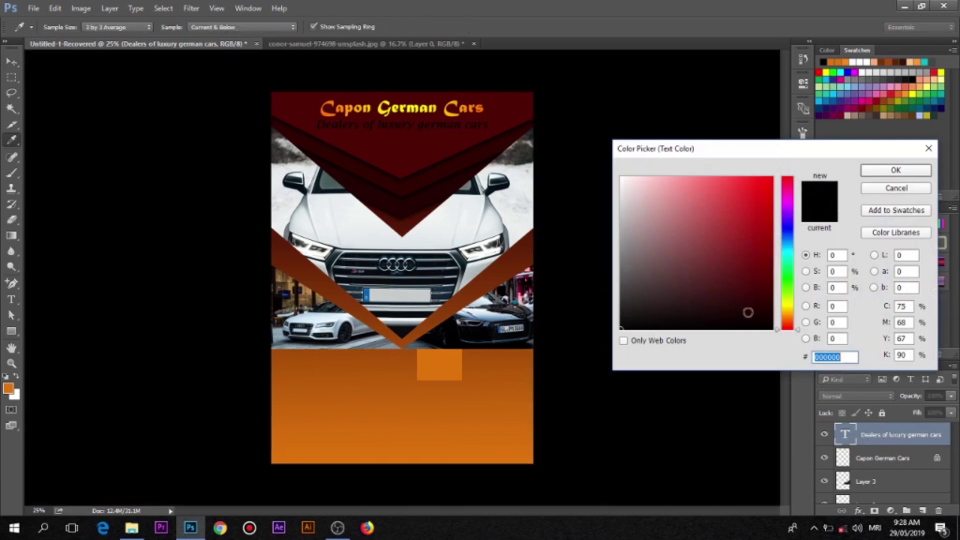
left_click(512, 399)
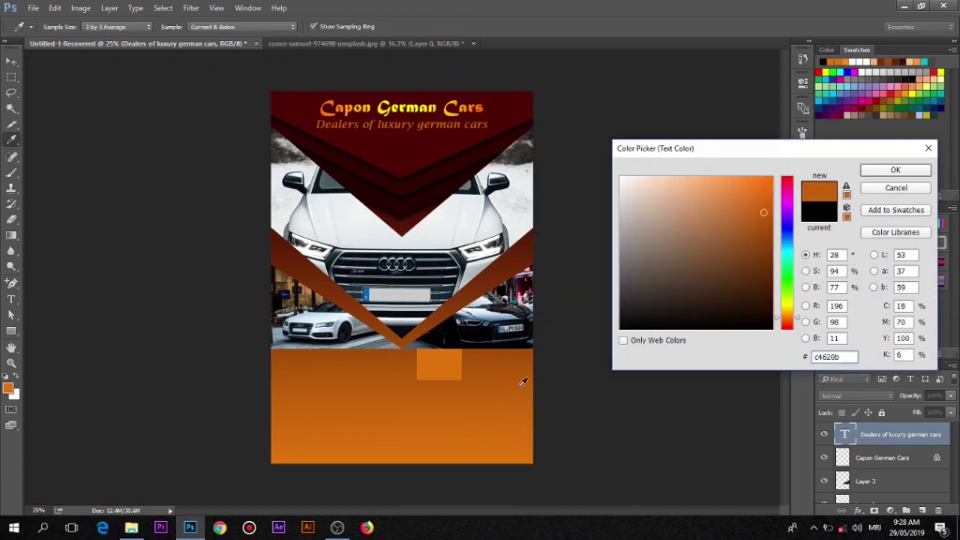
left_click(875, 171)
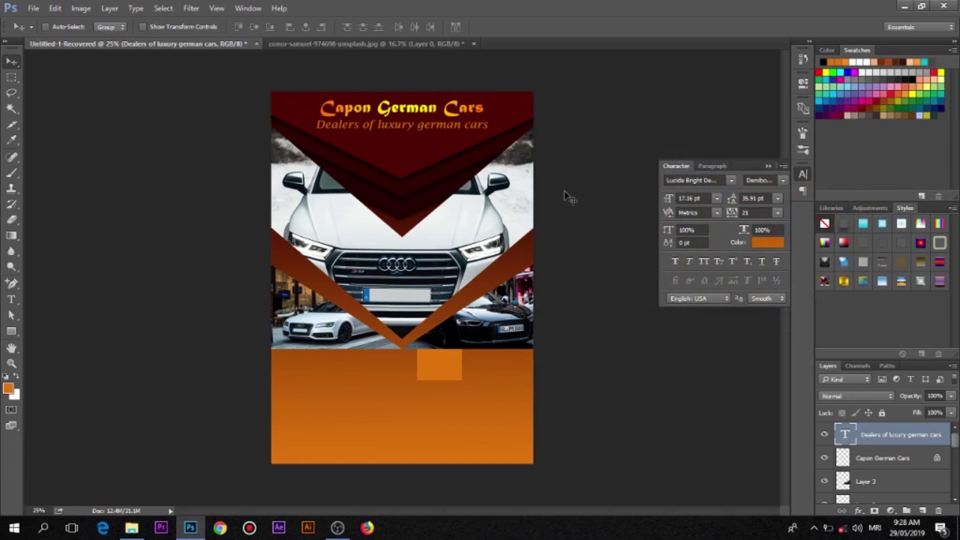
left_click(769, 166)
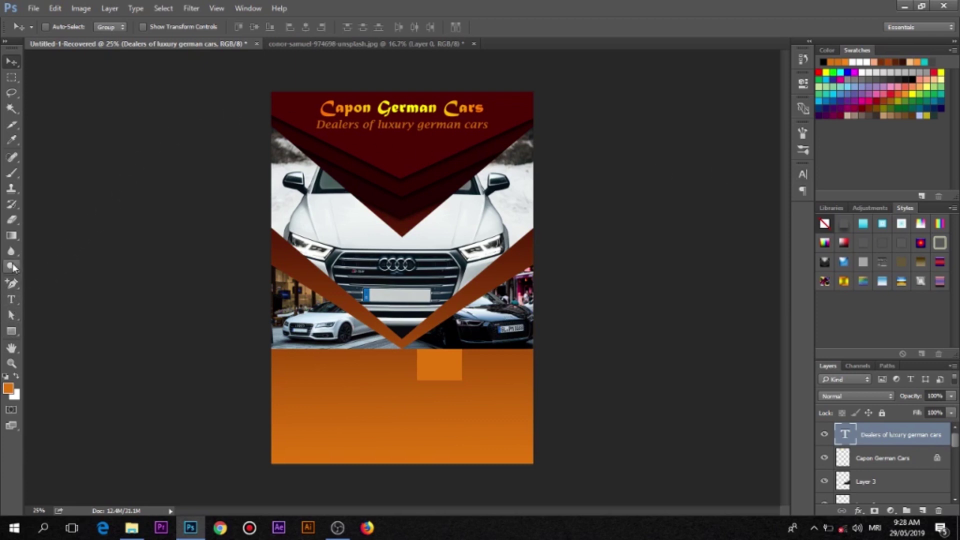
Select the car shape in the Custom Shape Tool's shape picker.
left_click(12, 283)
left_click(14, 330)
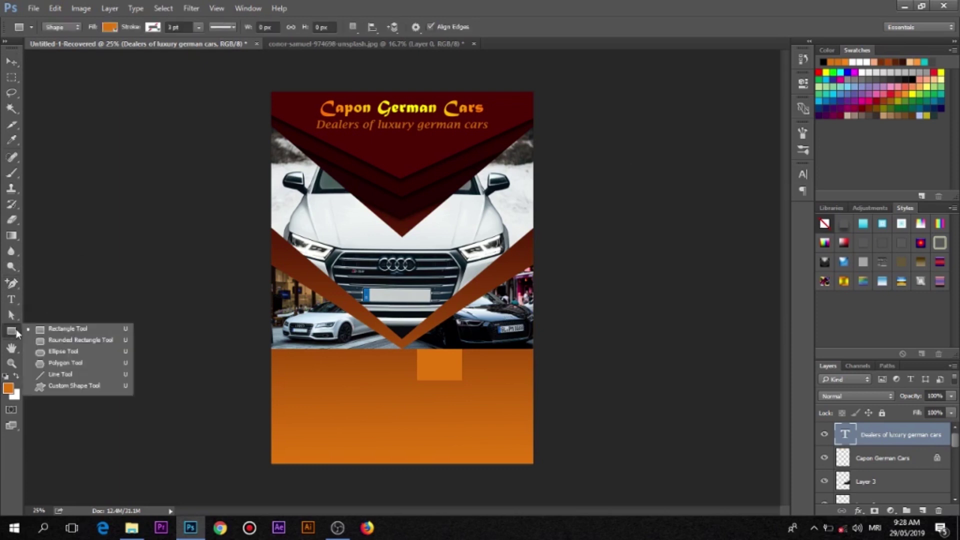
left_click(65, 389)
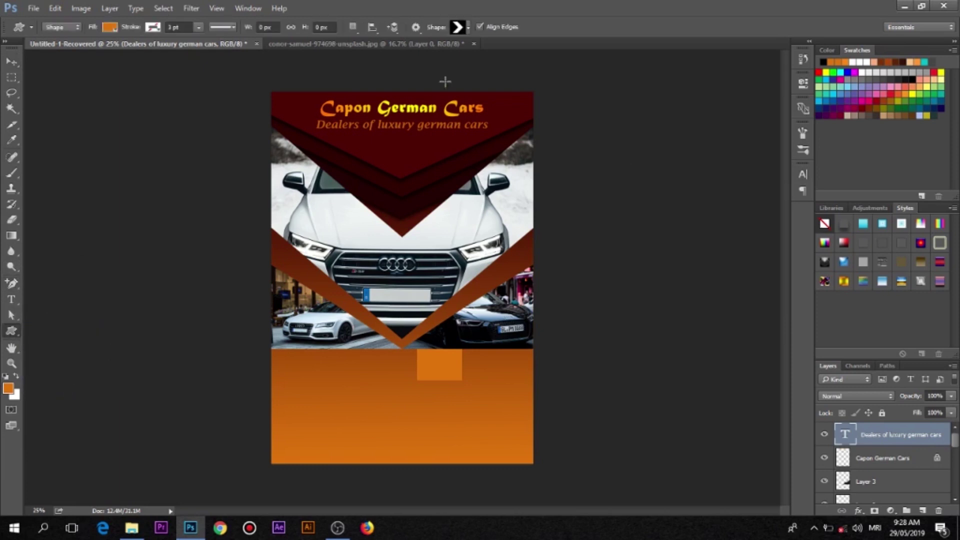
left_click(469, 27)
scroll(465, 110, "up", 1)
scroll(465, 110, "up", 2)
scroll(465, 110, "up", 2)
scroll(465, 111, "up", 1)
scroll(450, 90, "up", 2)
left_click(427, 60)
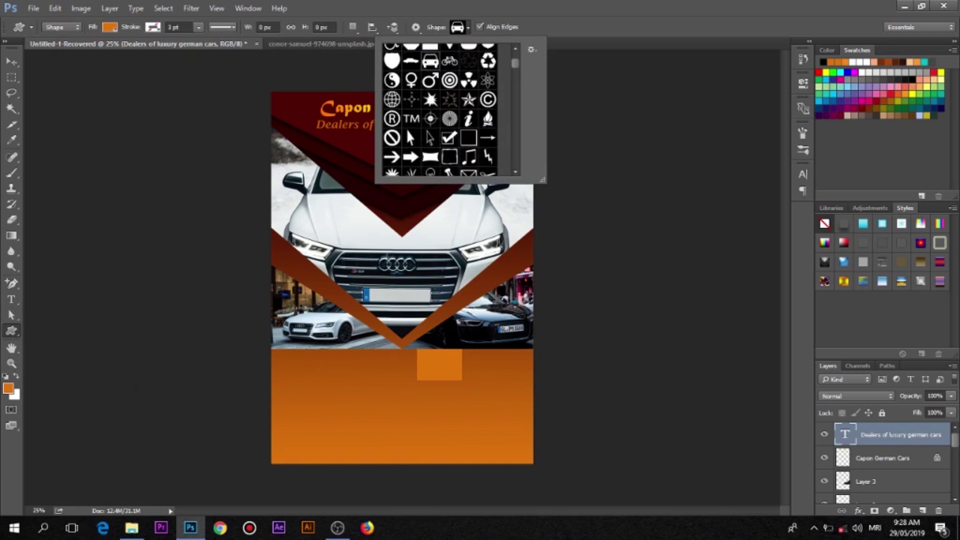
left_click(581, 35)
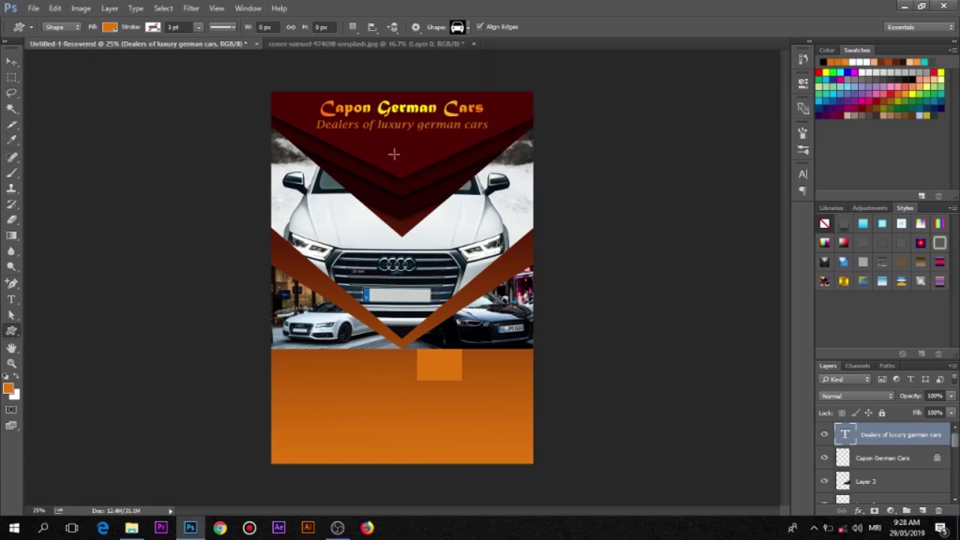
Draw the car icon under the subtitle and nudge it up slightly.
left_click_drag(384, 142, 416, 162)
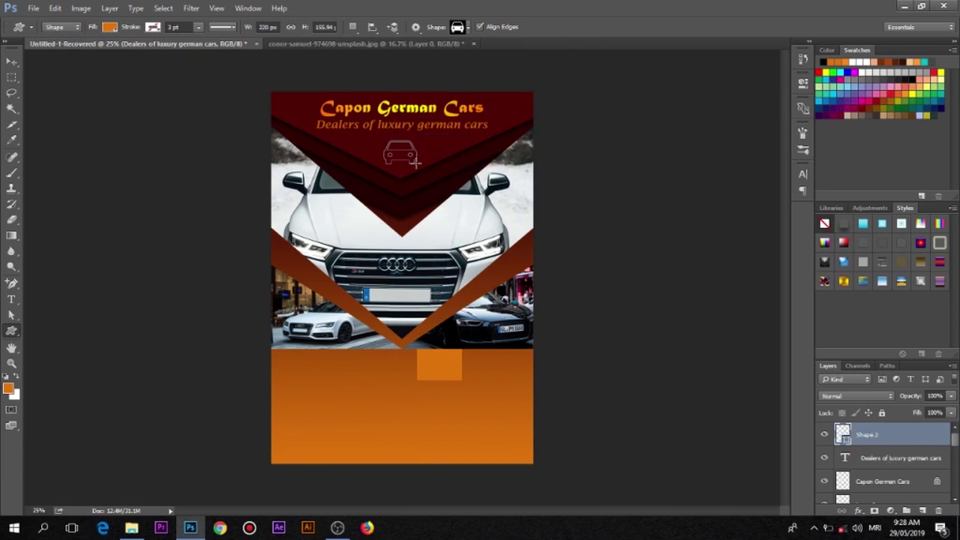
left_click(11, 61)
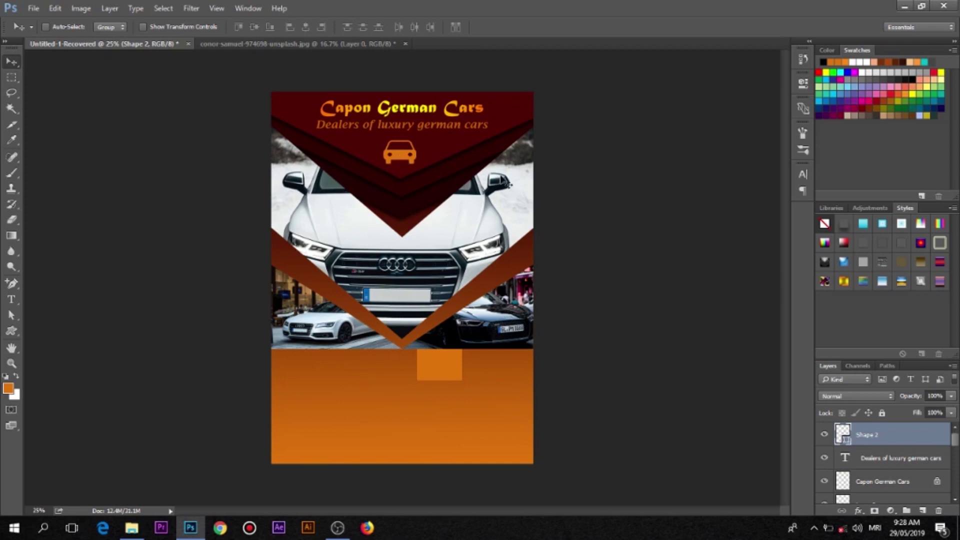
key("Up")
key("Up")
key("Up")
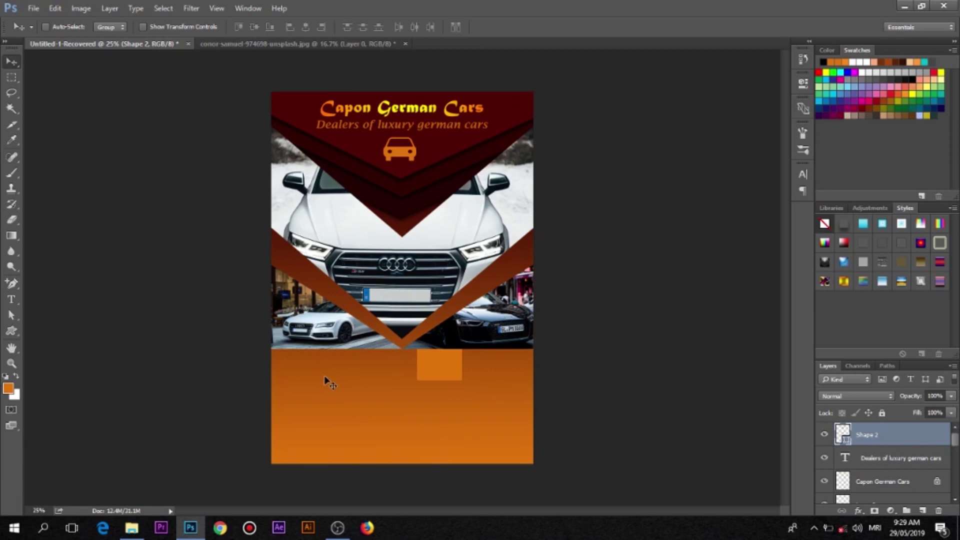
Type 'Visit our showroom today' on the orange footer and centre it on the poster.
left_click(11, 300)
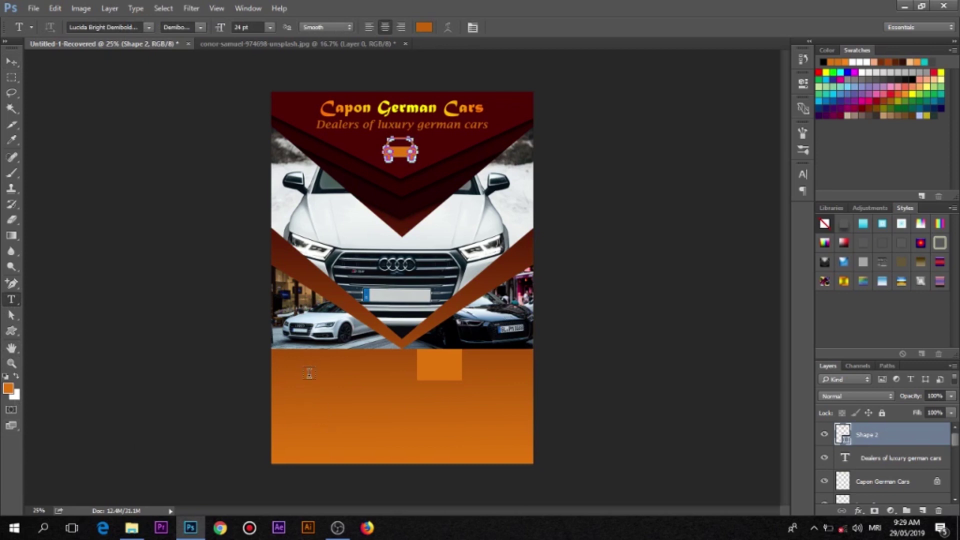
left_click(309, 370)
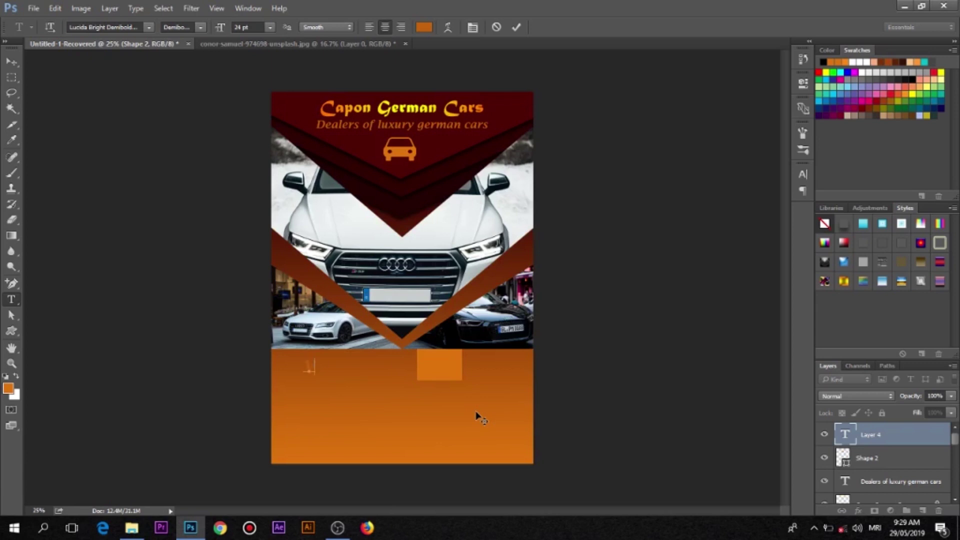
type("sit")
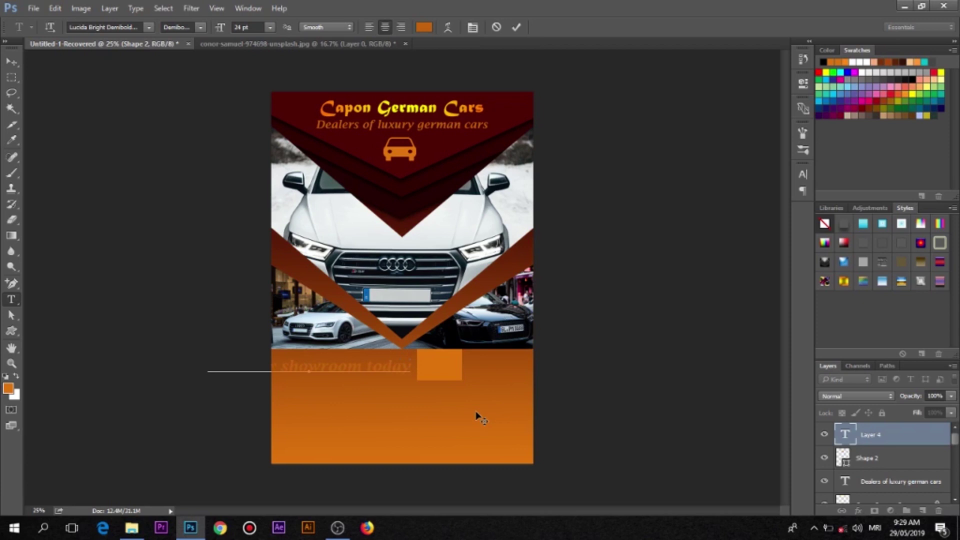
left_click(517, 28)
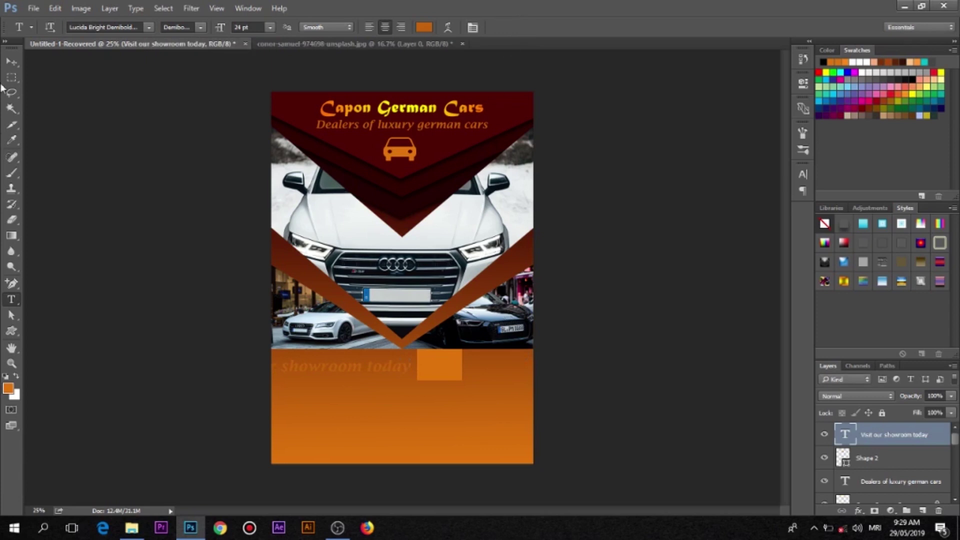
left_click(12, 61)
left_click_drag(352, 371, 433, 371)
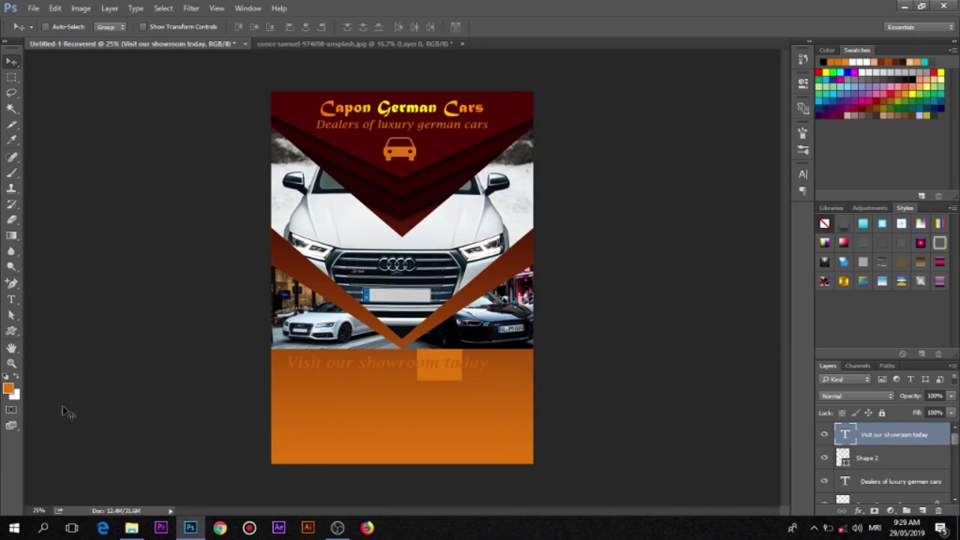
Recolour the showroom text light beige #f5c79e and nudge it slightly right.
left_click(806, 175)
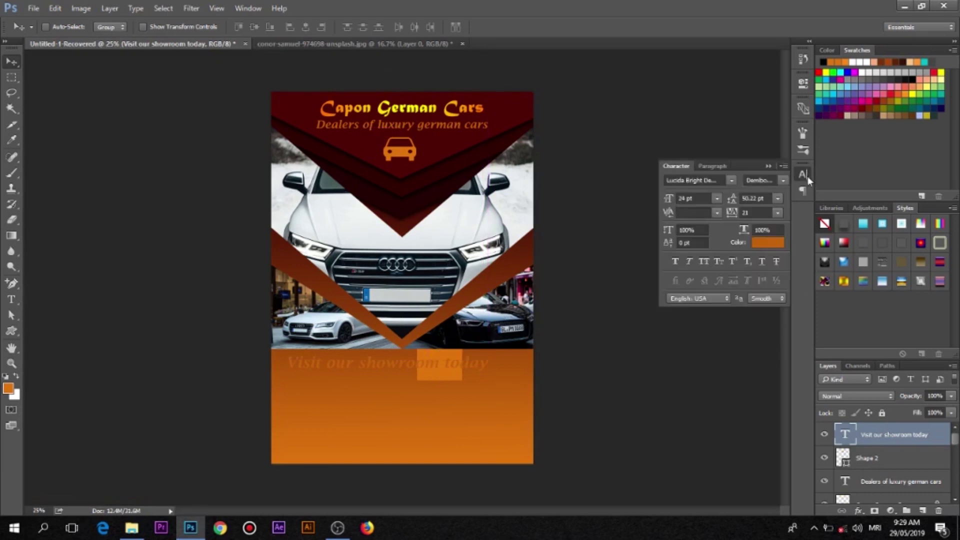
left_click(760, 245)
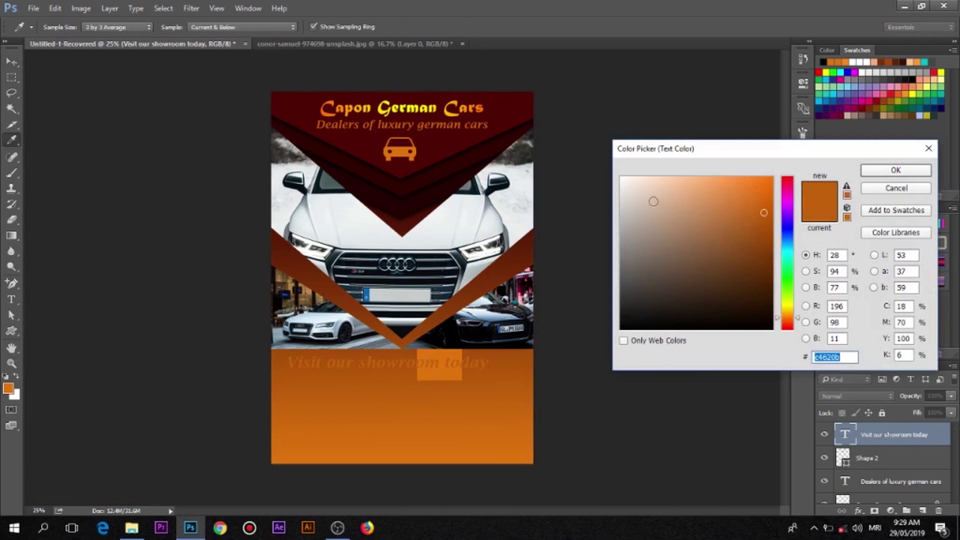
left_click(650, 188)
left_click_drag(652, 187, 675, 182)
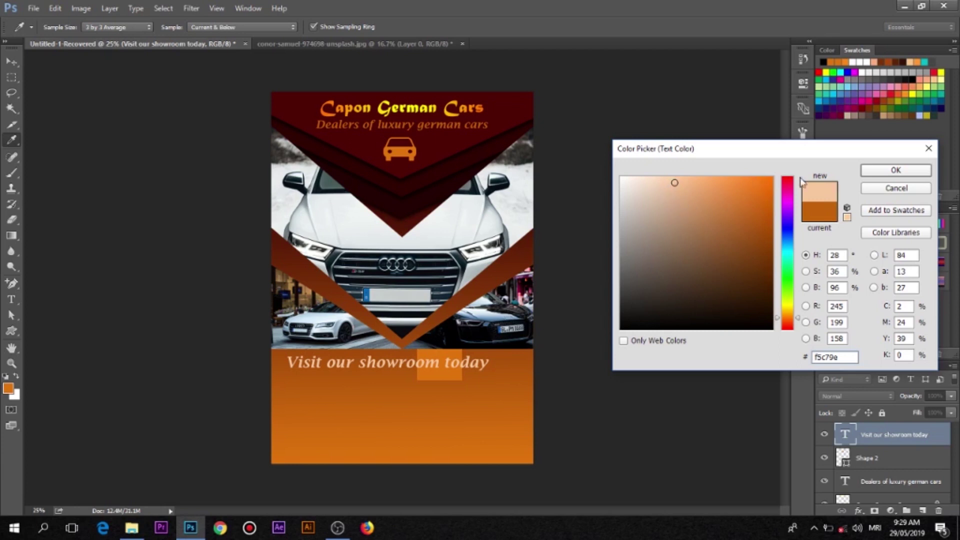
left_click(896, 170)
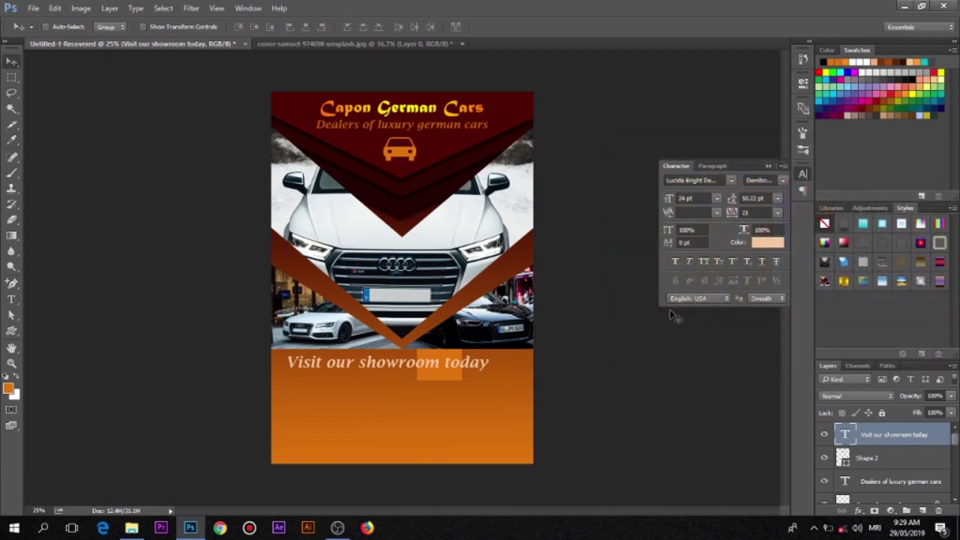
left_click(768, 165)
key("Right")
key("Right")
key("Right")
key("Right")
key("Right")
key("Right")
key("Right")
key("Right")
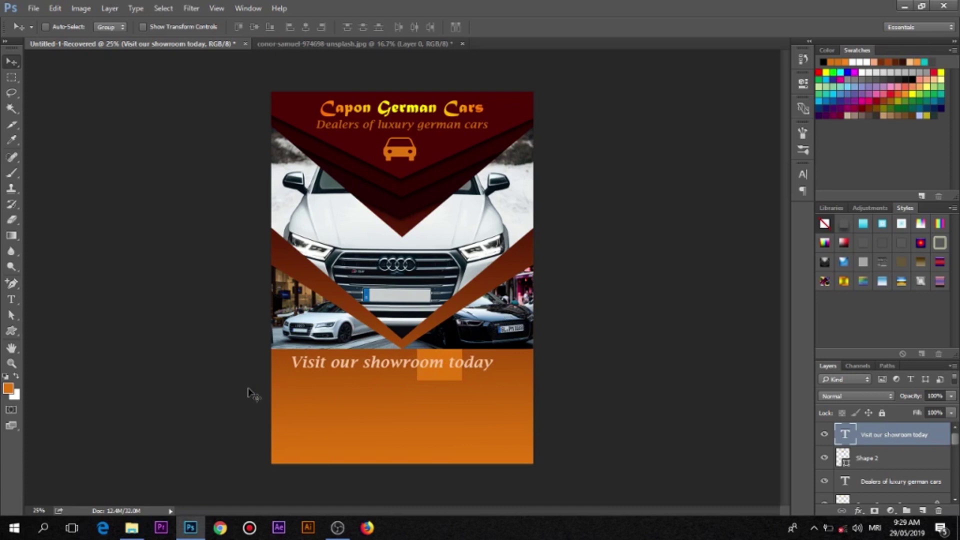
left_click(12, 299)
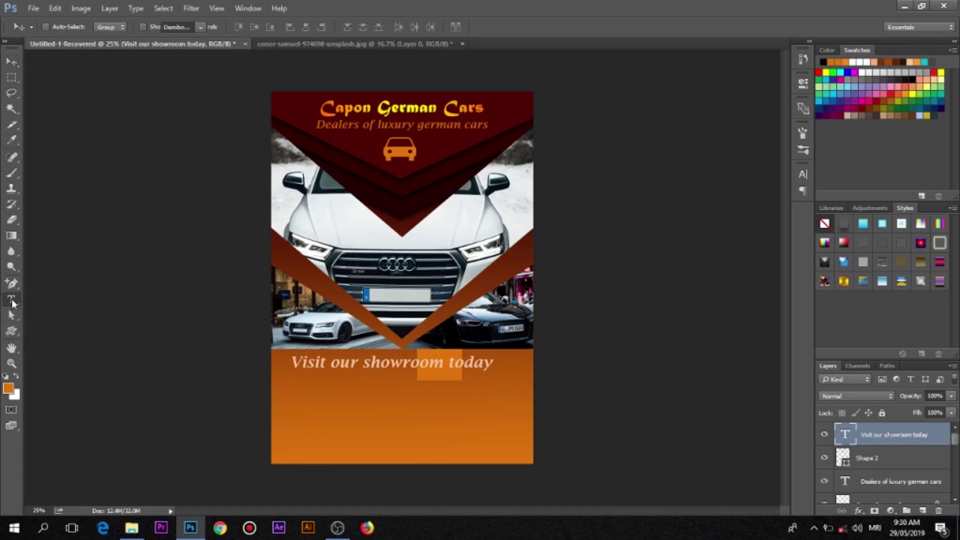
left_click(292, 381)
type("@")
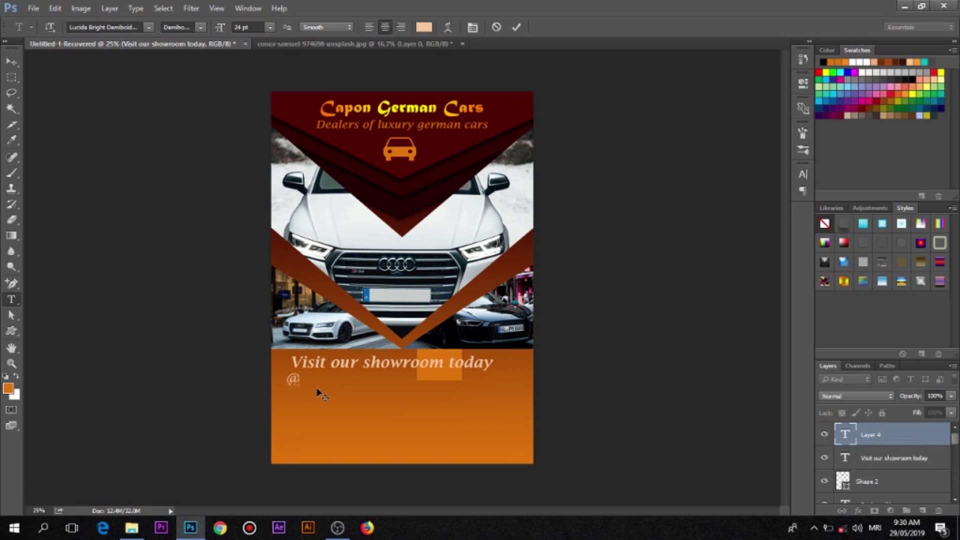
type("256")
type(" Stuttgart")
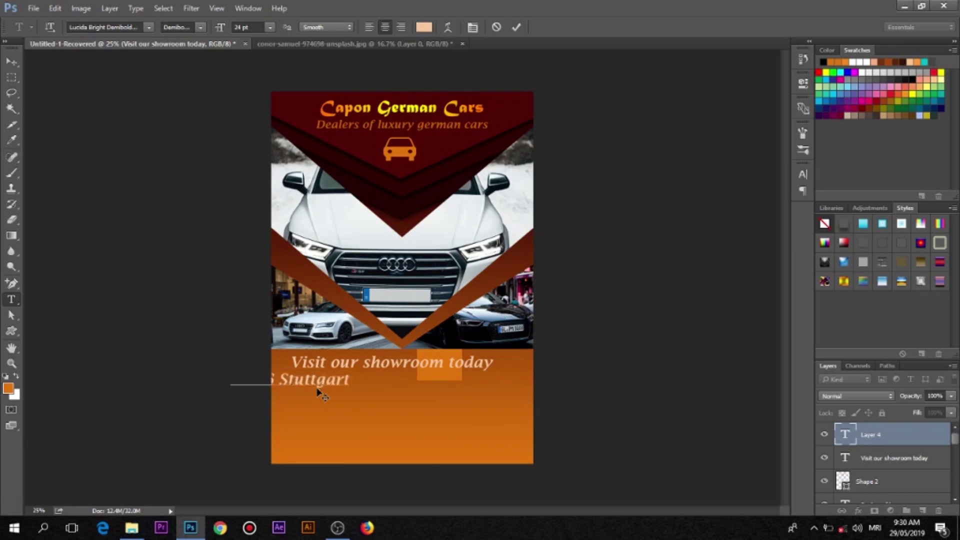
type(" road, ")
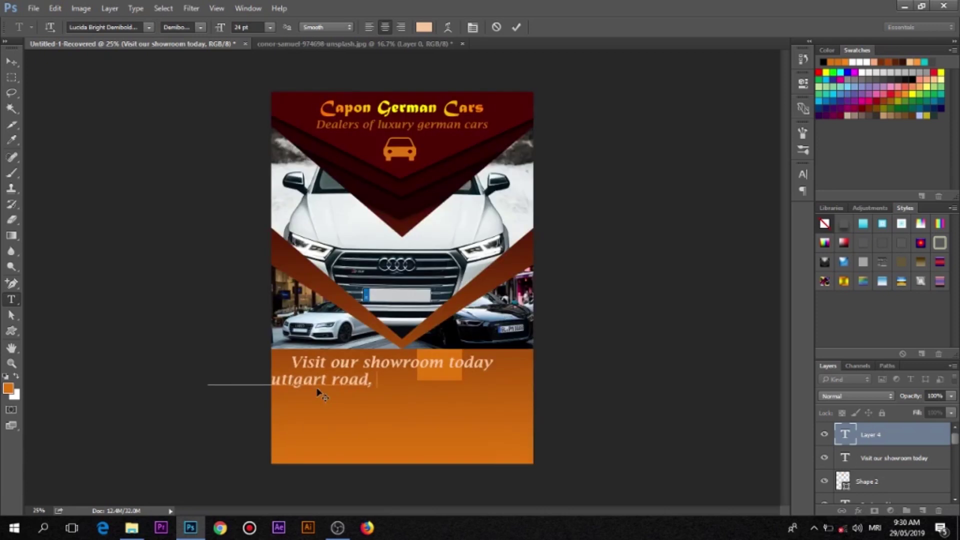
type("Munich")
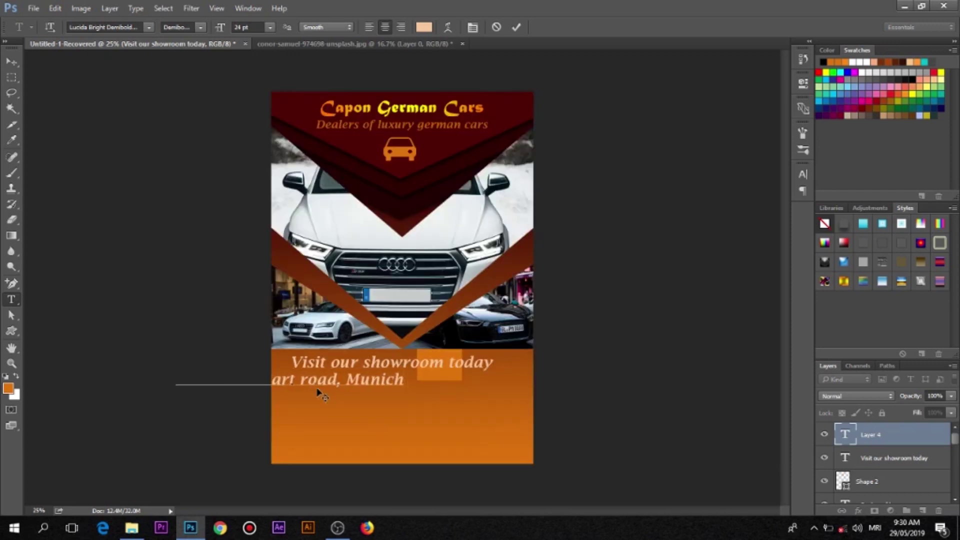
key("BackSpace")
type(",")
type(" Germay")
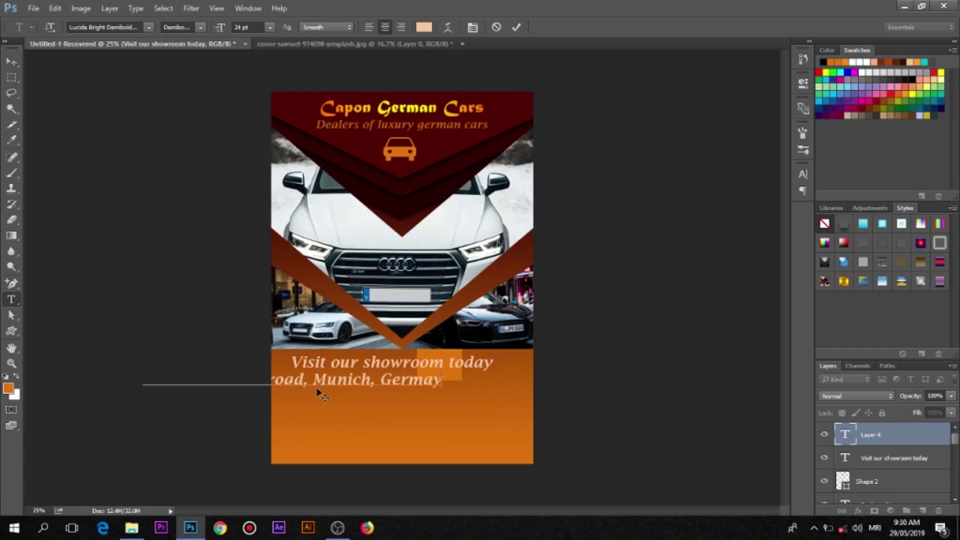
key("BackSpace")
type("ny")
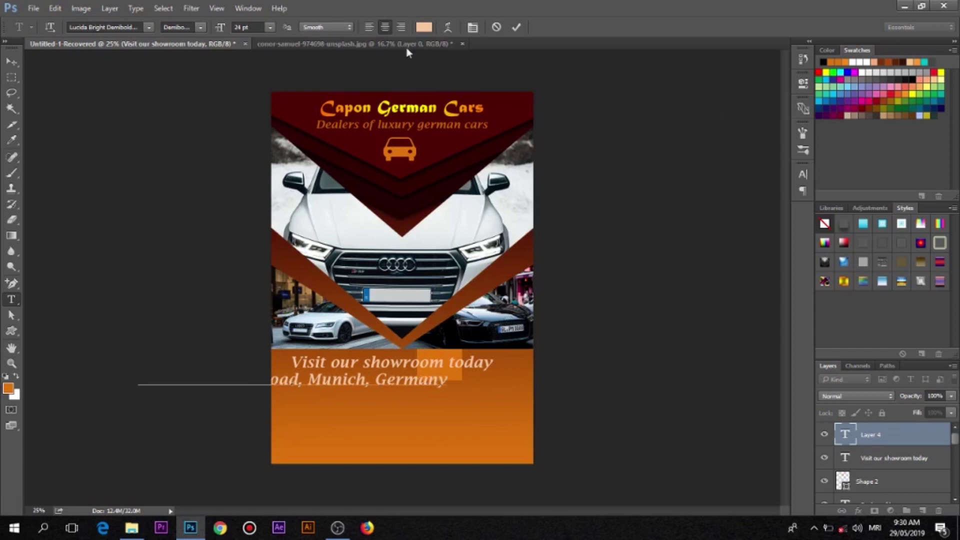
left_click(515, 28)
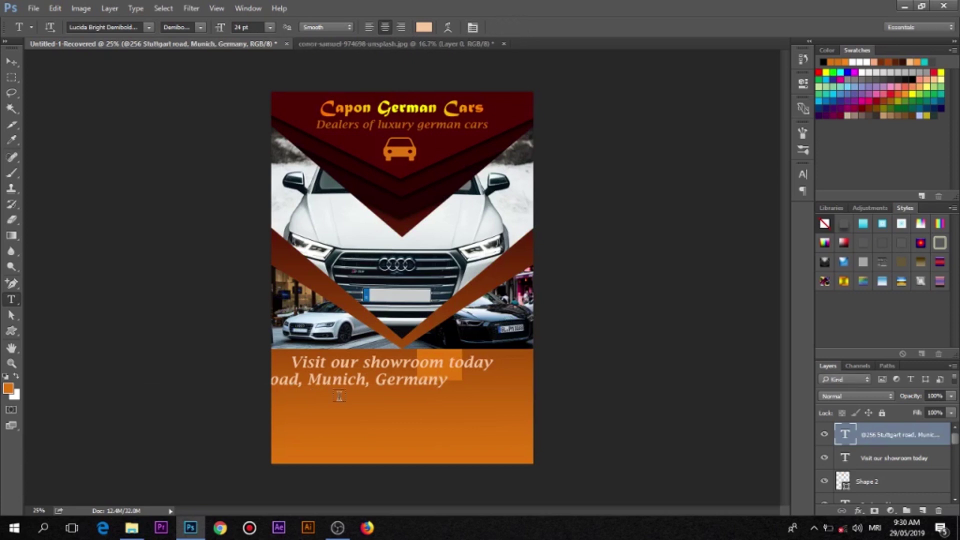
Scale the address line to about 56% and centre it under the showroom text.
key("ctrl+t")
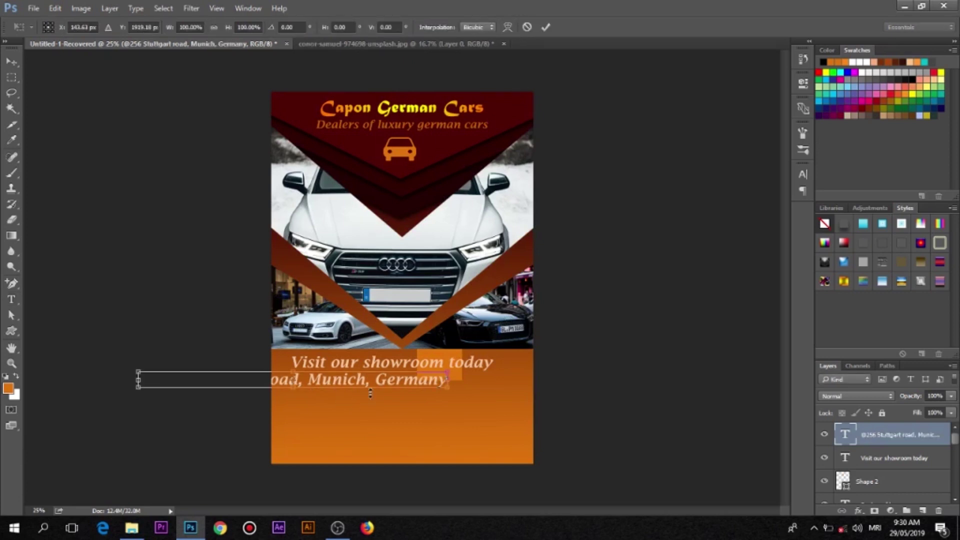
left_click_drag(446, 373, 380, 393)
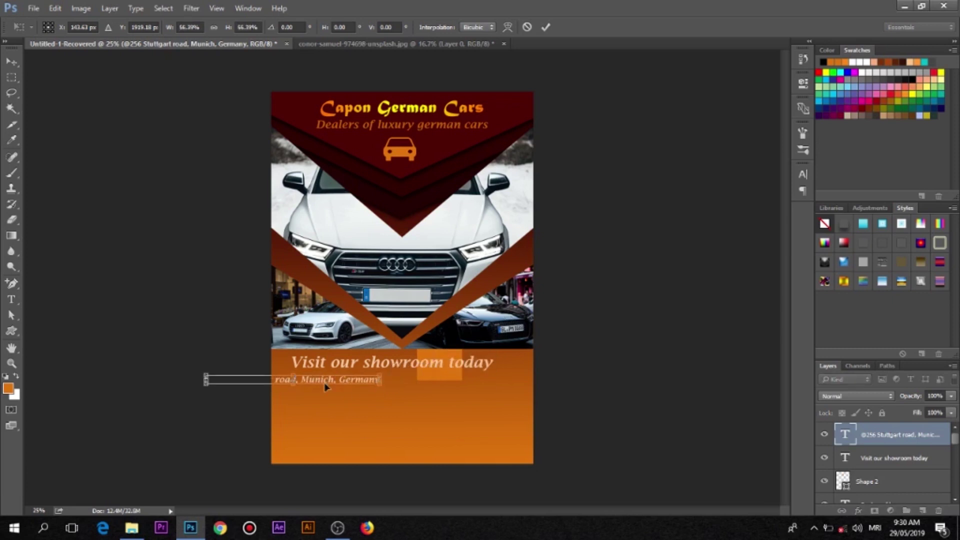
left_click_drag(325, 386, 420, 384)
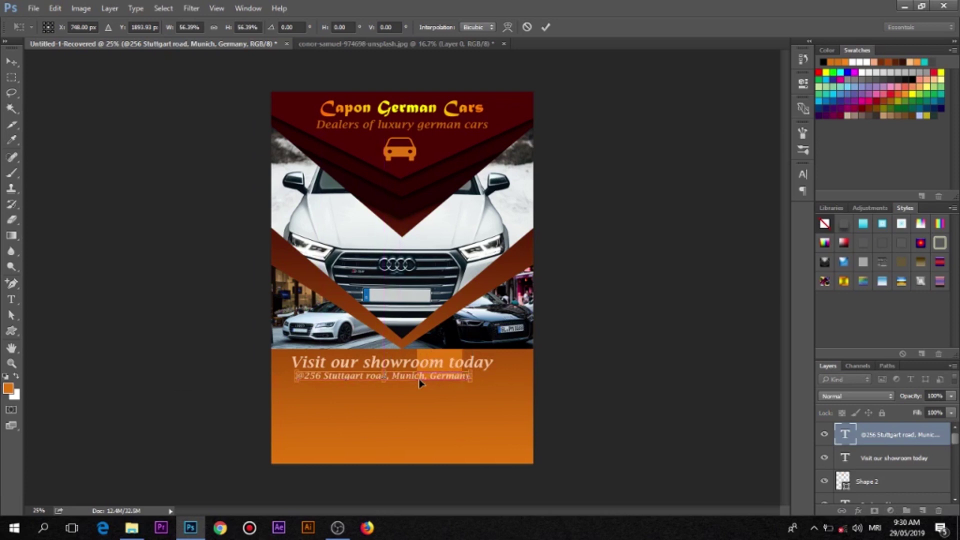
key("shift+Right")
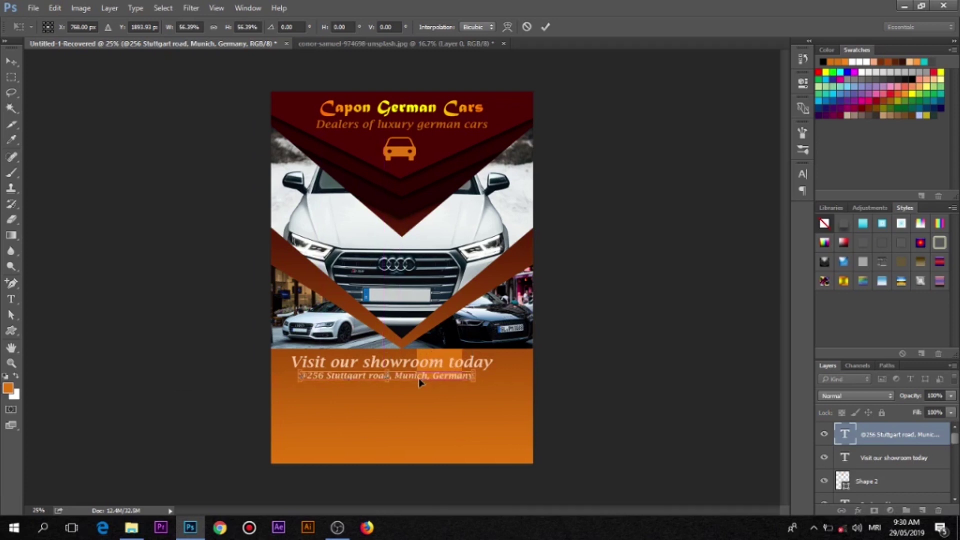
key("Right")
key("Right")
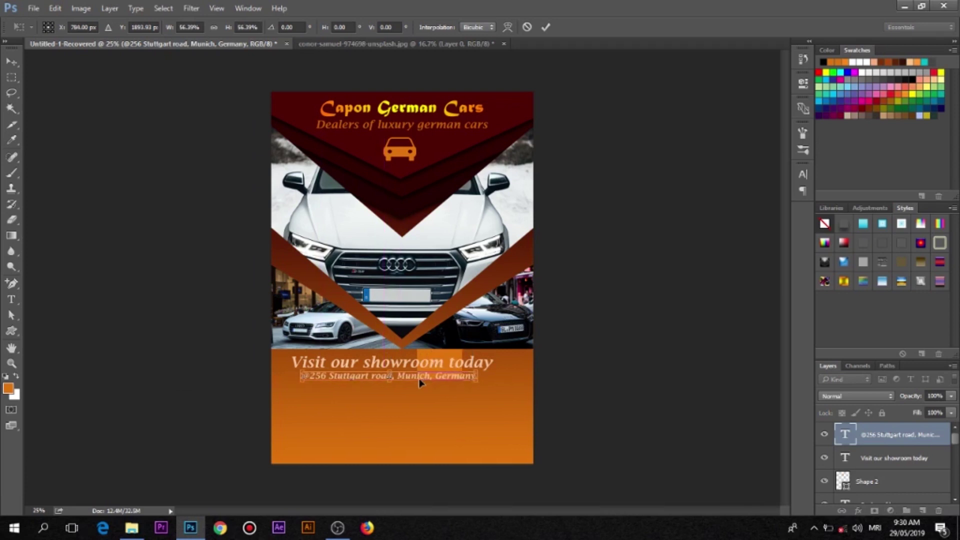
Apply the address resize and add a centred 'OR' line beneath it.
left_click(540, 30)
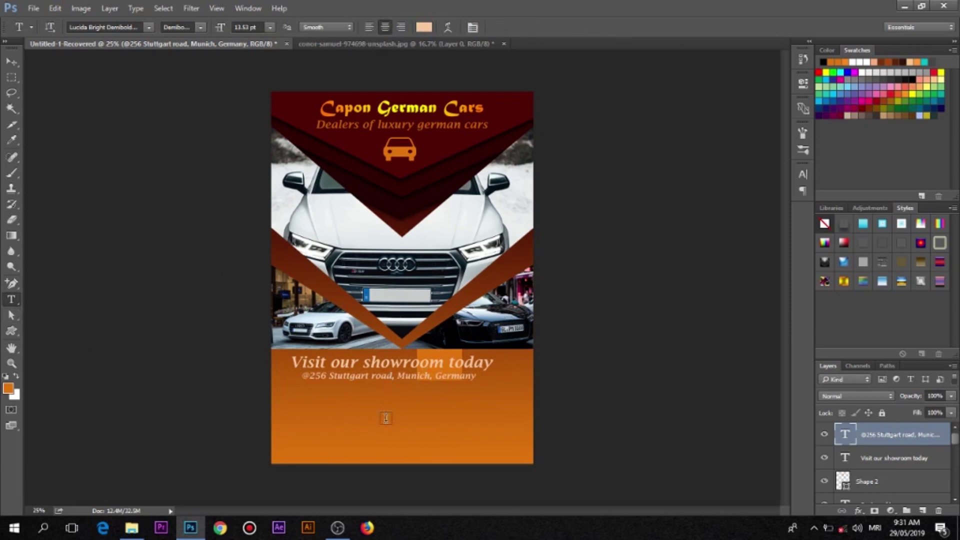
left_click(384, 392)
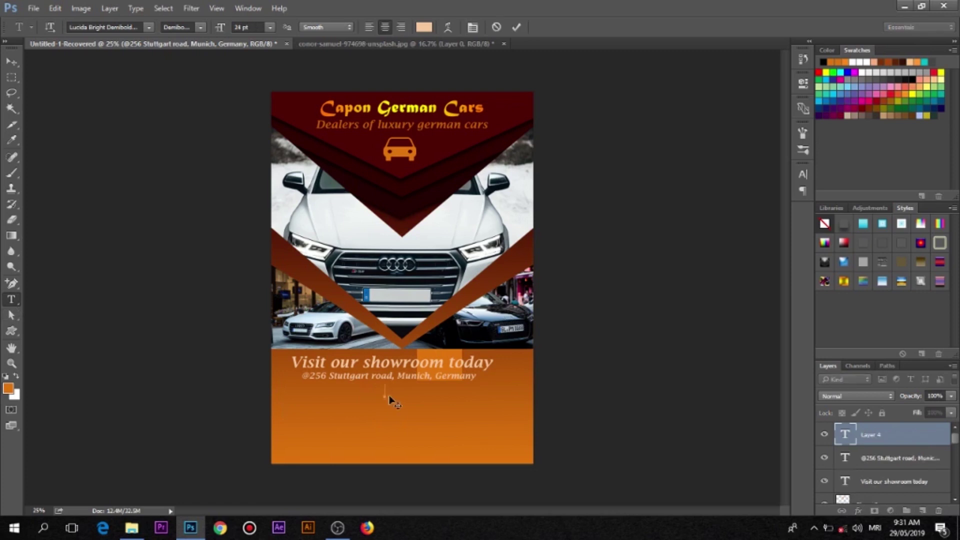
type("OR")
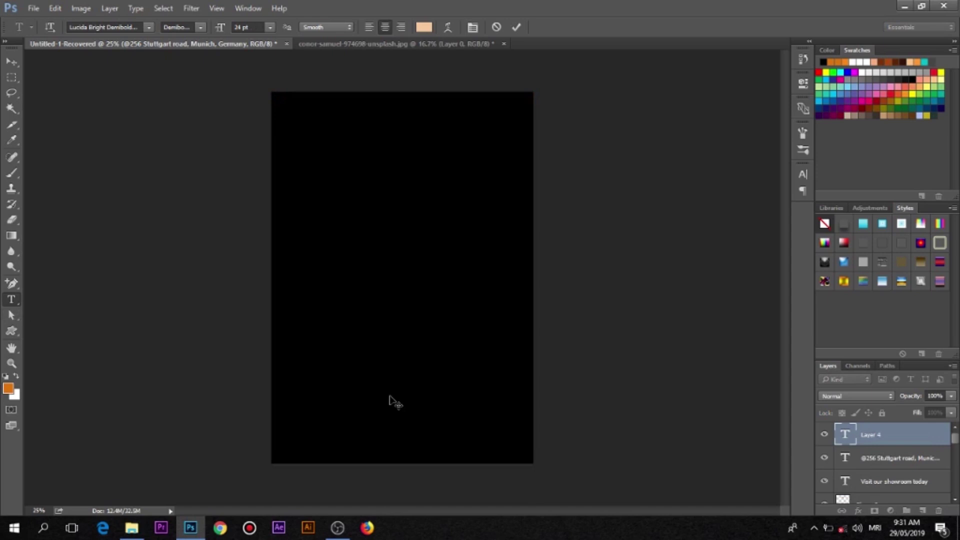
left_click(516, 28)
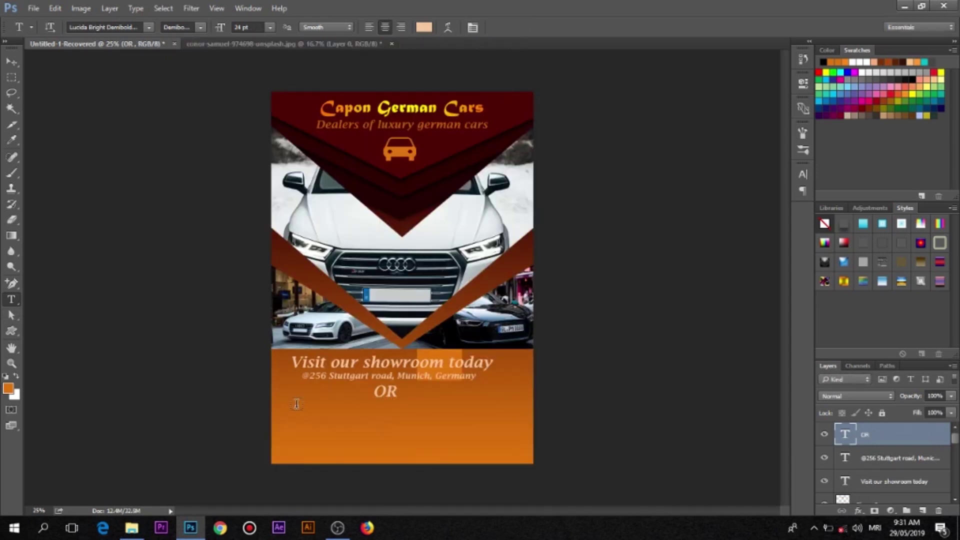
left_click(296, 404)
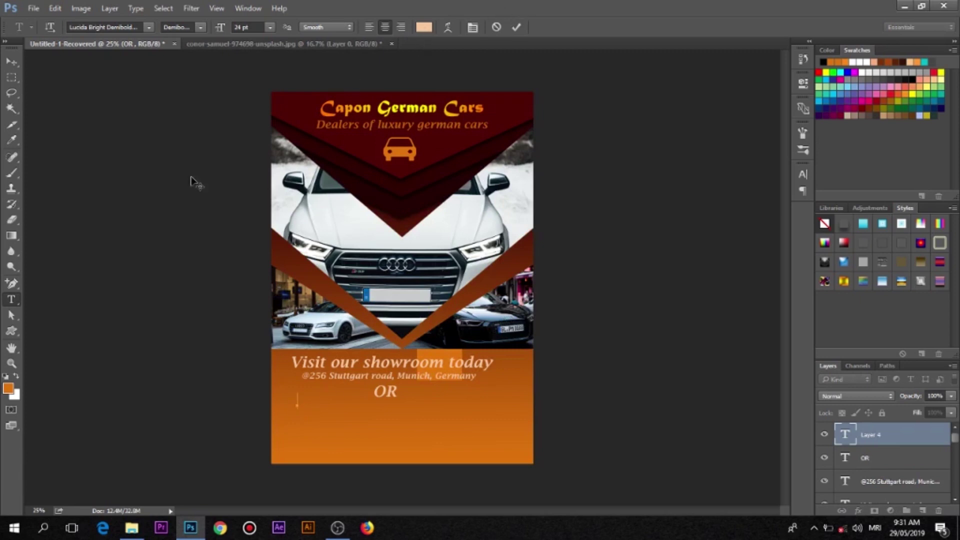
left_click(12, 331)
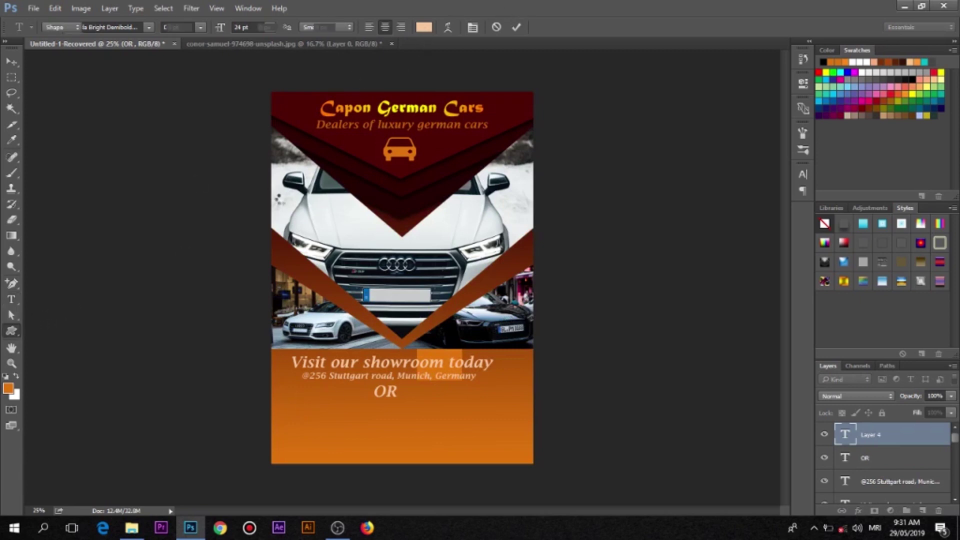
Select the World globe from the custom shape picker.
left_click(468, 29)
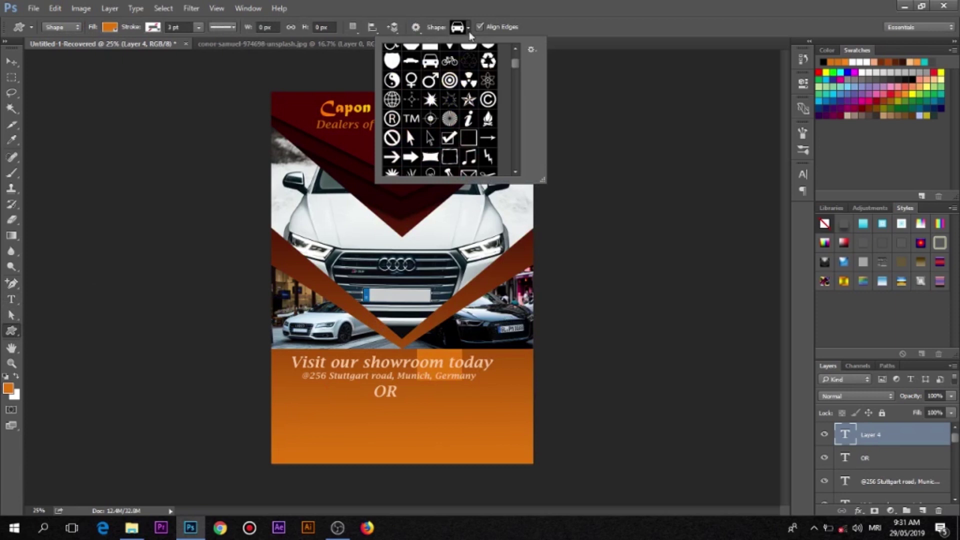
scroll(468, 105, "up", 2)
scroll(405, 111, "down", 3)
scroll(474, 113, "down", 3)
scroll(474, 113, "down", 3)
scroll(474, 113, "down", 3)
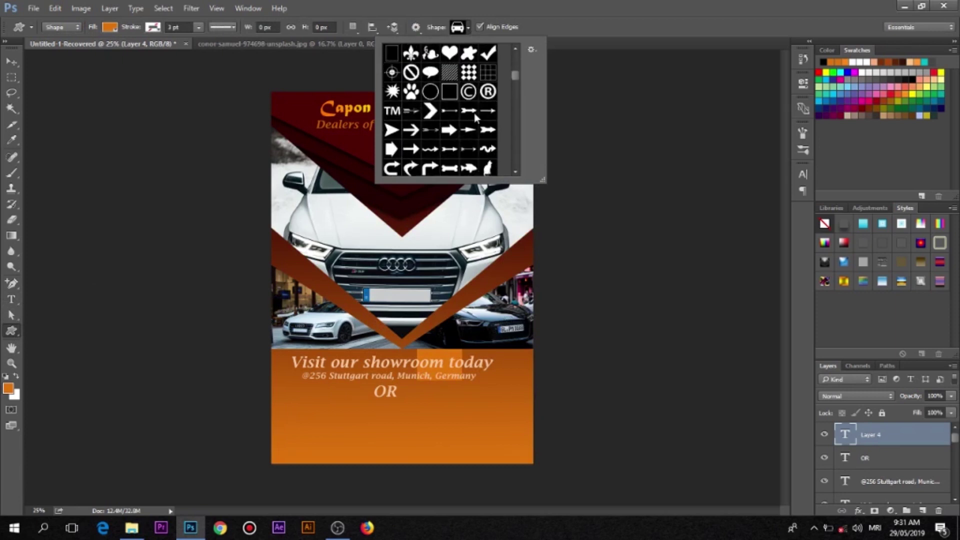
scroll(426, 120, "down", 3)
scroll(426, 120, "down", 3)
scroll(425, 119, "down", 3)
scroll(426, 119, "down", 3)
scroll(425, 119, "down", 3)
scroll(433, 120, "down", 3)
scroll(432, 121, "down", 3)
scroll(433, 120, "down", 3)
scroll(433, 119, "down", 3)
scroll(434, 118, "down", 3)
scroll(433, 118, "down", 2)
scroll(450, 115, "down", 2)
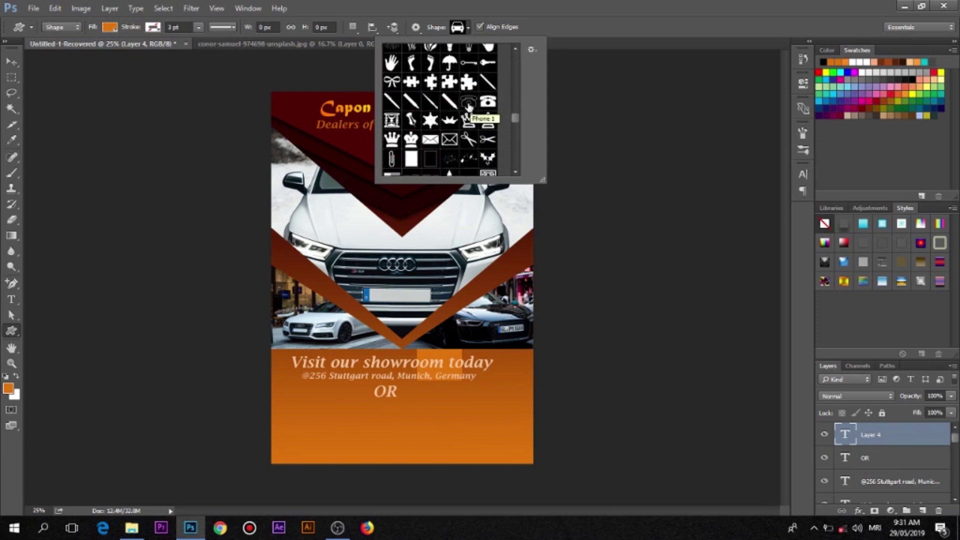
scroll(469, 106, "down", 2)
scroll(468, 106, "down", 2)
scroll(469, 108, "down", 2)
scroll(470, 109, "down", 2)
scroll(468, 107, "down", 2)
scroll(468, 108, "down", 1)
scroll(468, 108, "down", 2)
scroll(469, 109, "down", 1)
scroll(468, 107, "down", 1)
scroll(468, 107, "down", 2)
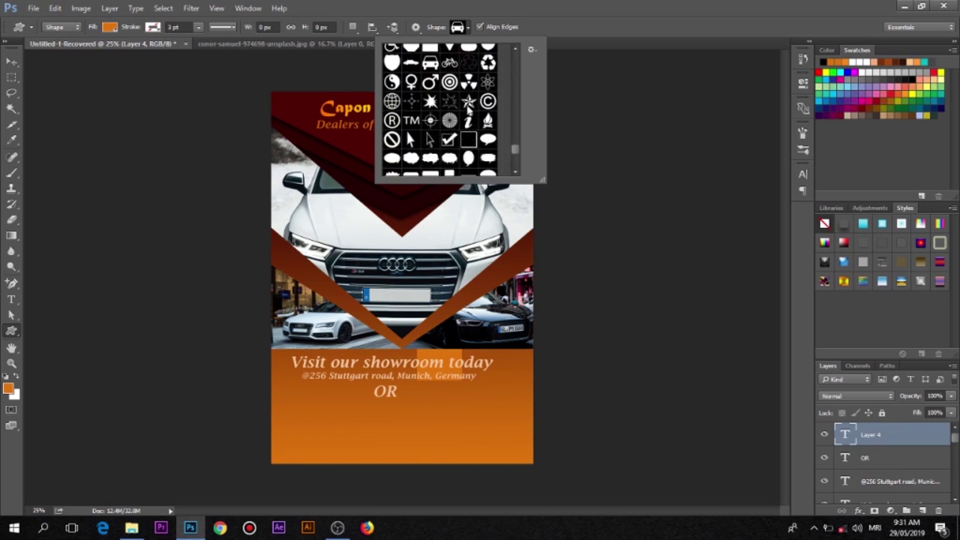
left_click(392, 104)
Draw the globe shape on the footer below and left of the OR text.
left_click_drag(315, 400, 343, 426)
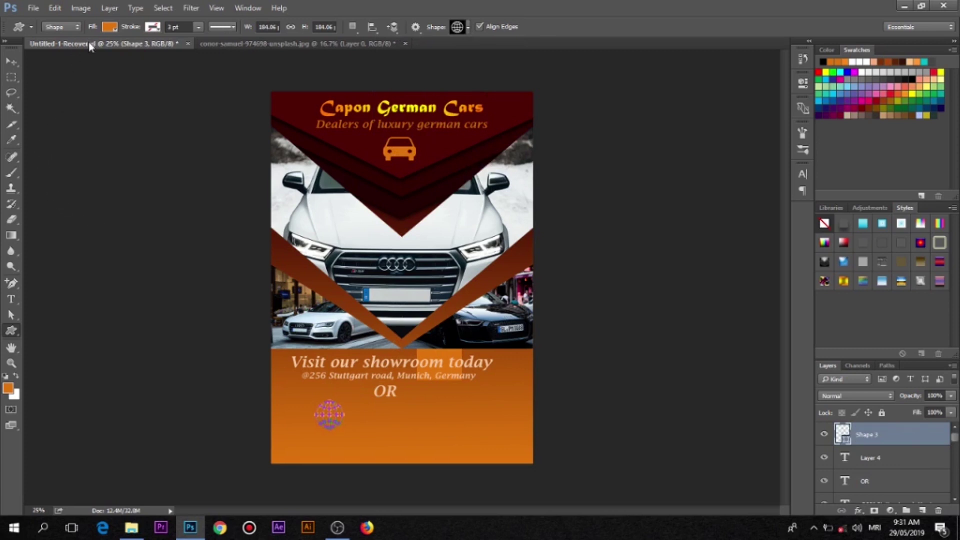
left_click(10, 62)
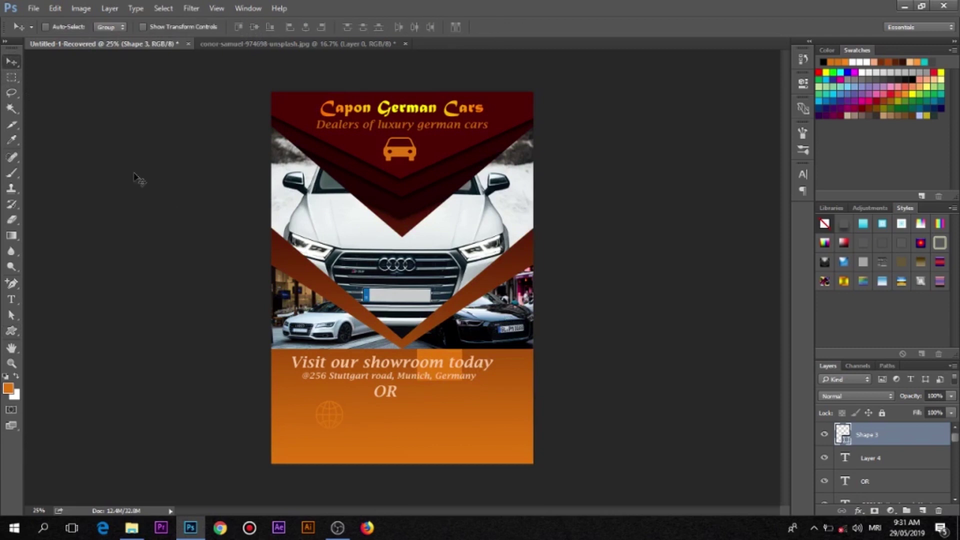
left_click_drag(333, 409, 325, 405)
Fill the globe light peach efc092 and scale it to about 65%.
double_click(844, 435)
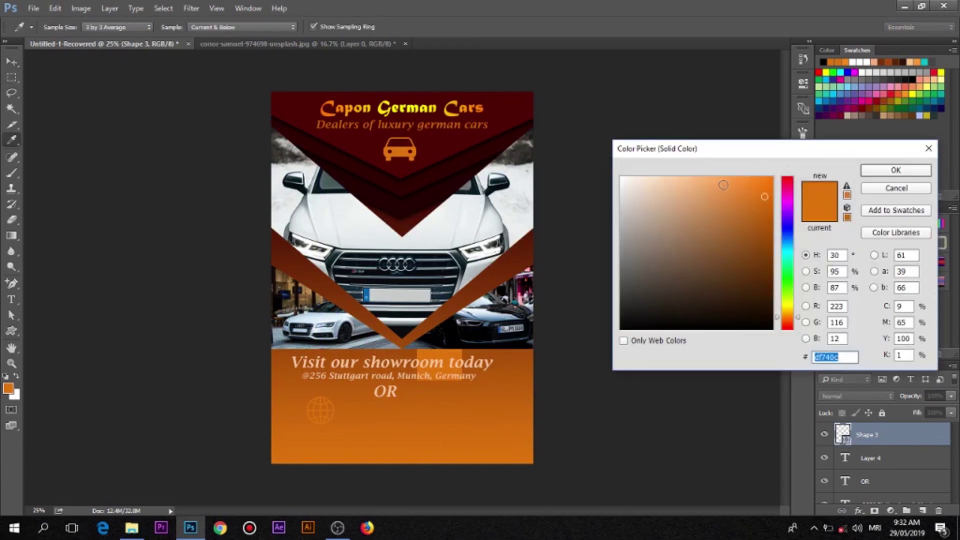
left_click(679, 186)
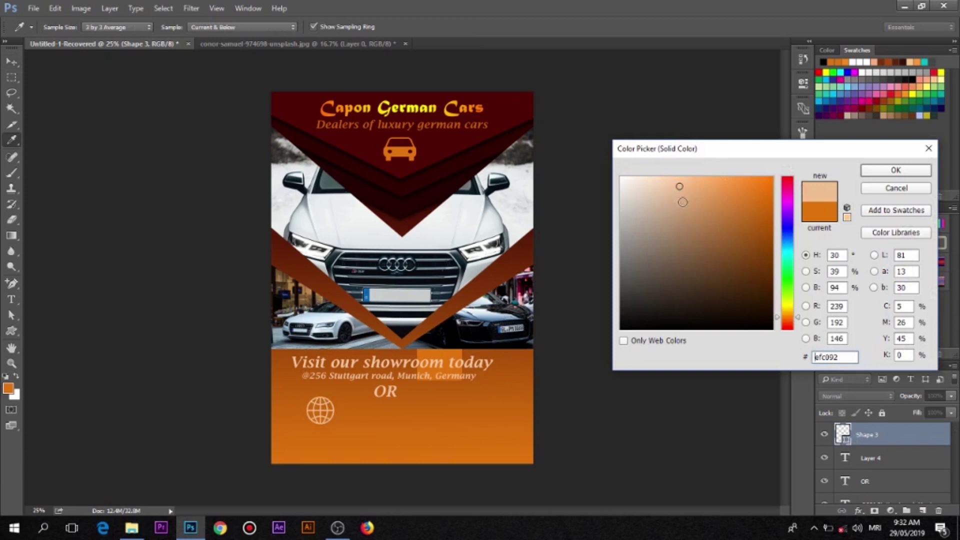
left_click(867, 171)
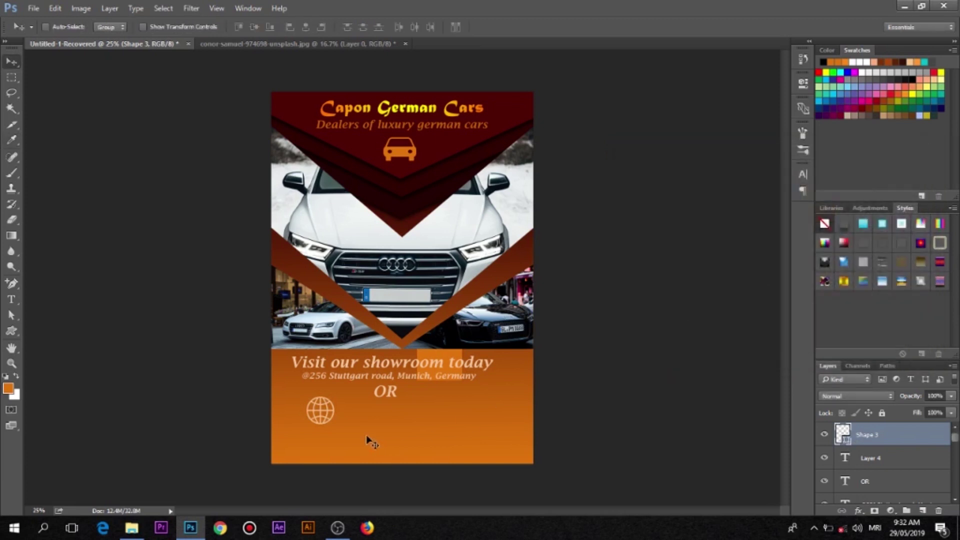
key("ctrl+t")
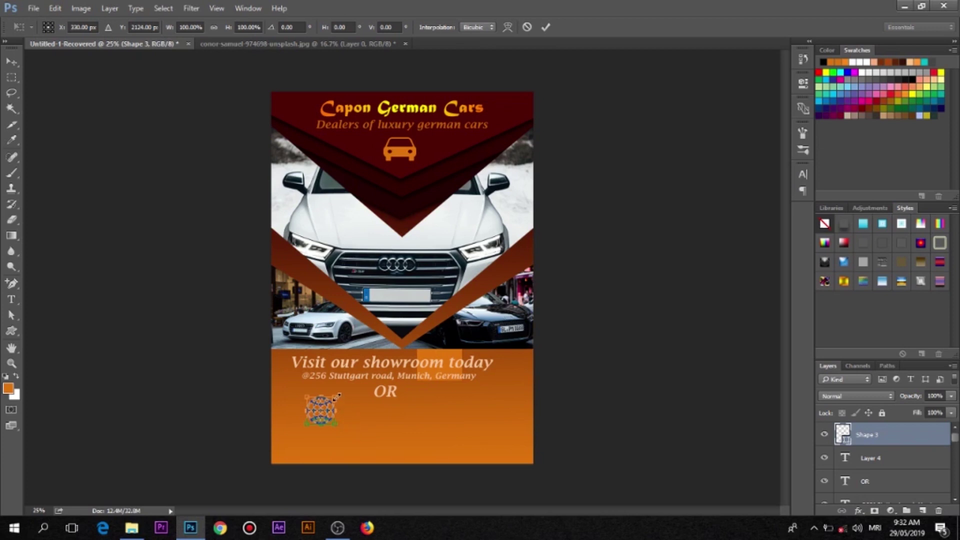
left_click_drag(335, 396, 331, 400)
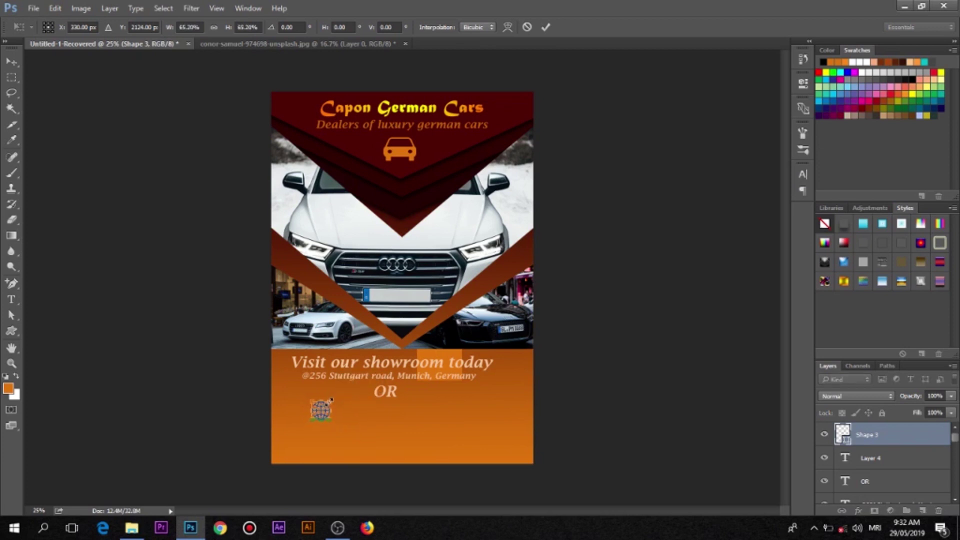
left_click(544, 27)
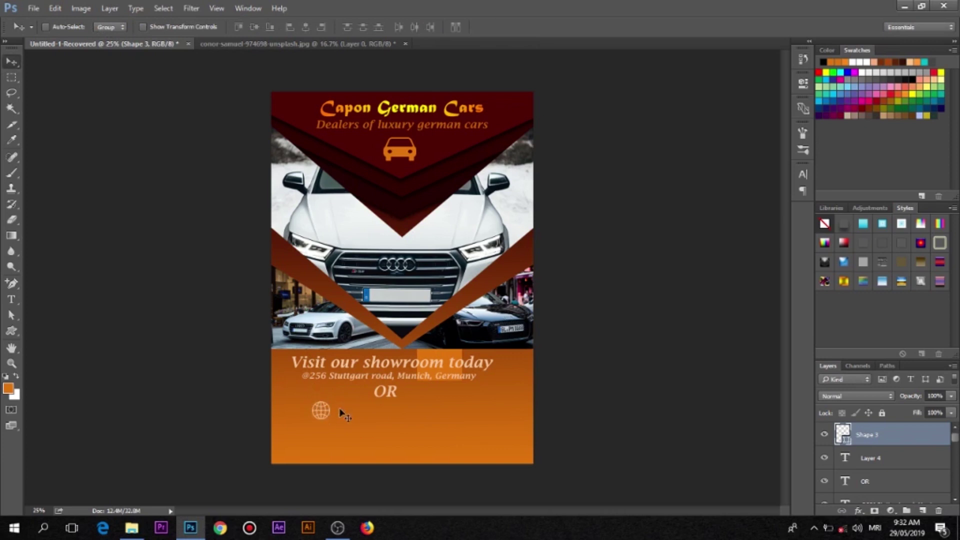
left_click(12, 299)
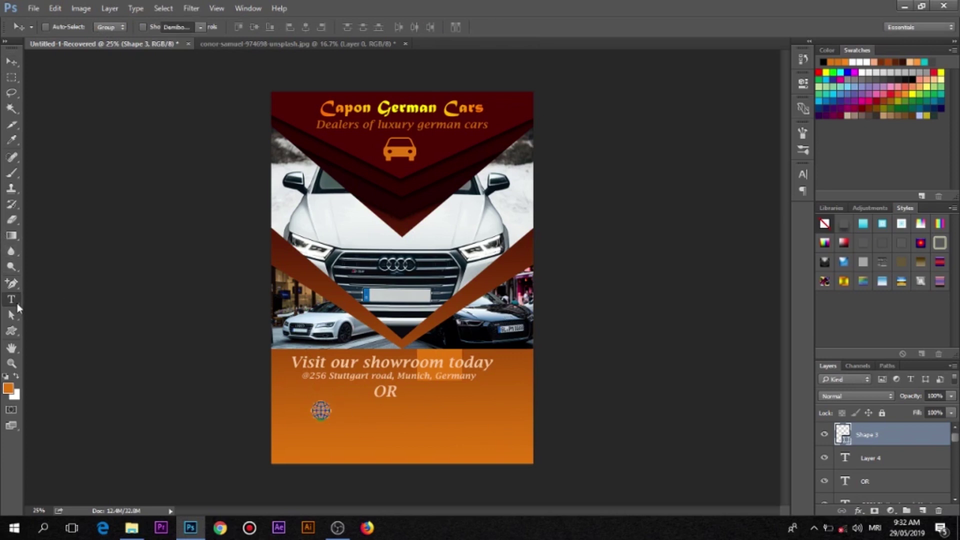
left_click(344, 410)
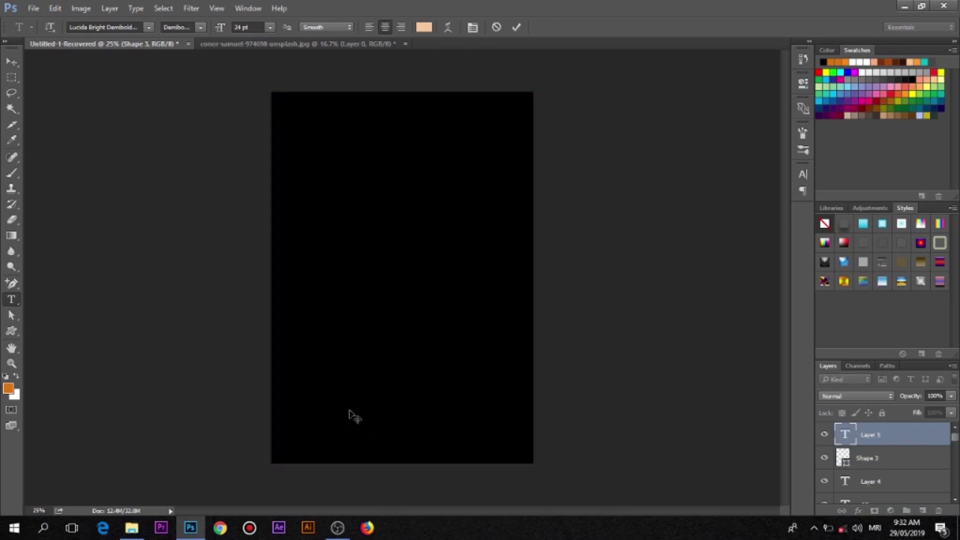
type("www")
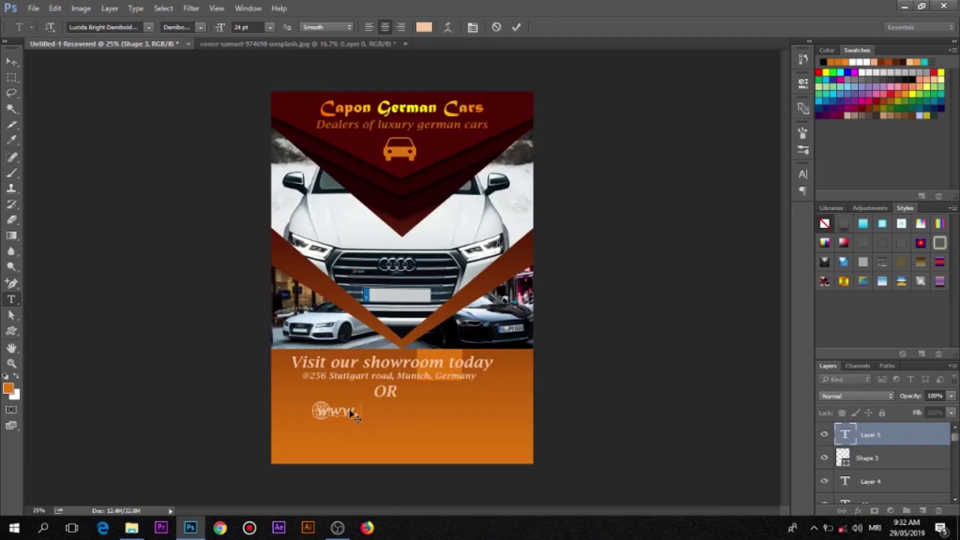
type(".techcapon.com")
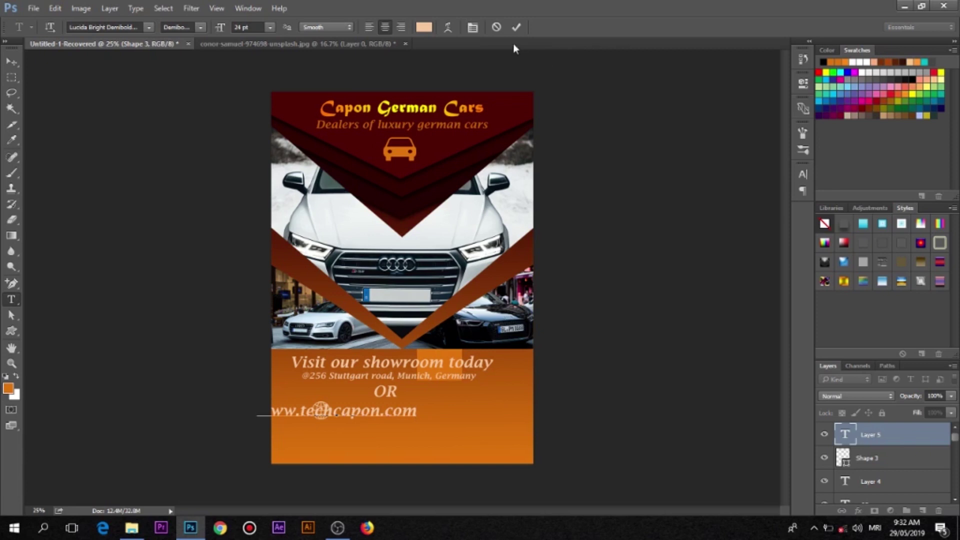
left_click(516, 28)
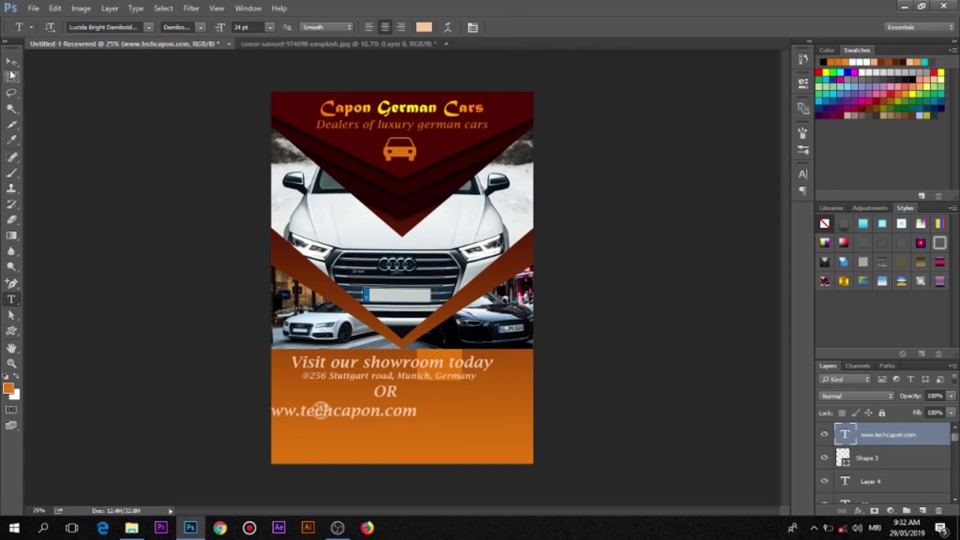
left_click(11, 61)
left_click_drag(364, 419, 428, 418)
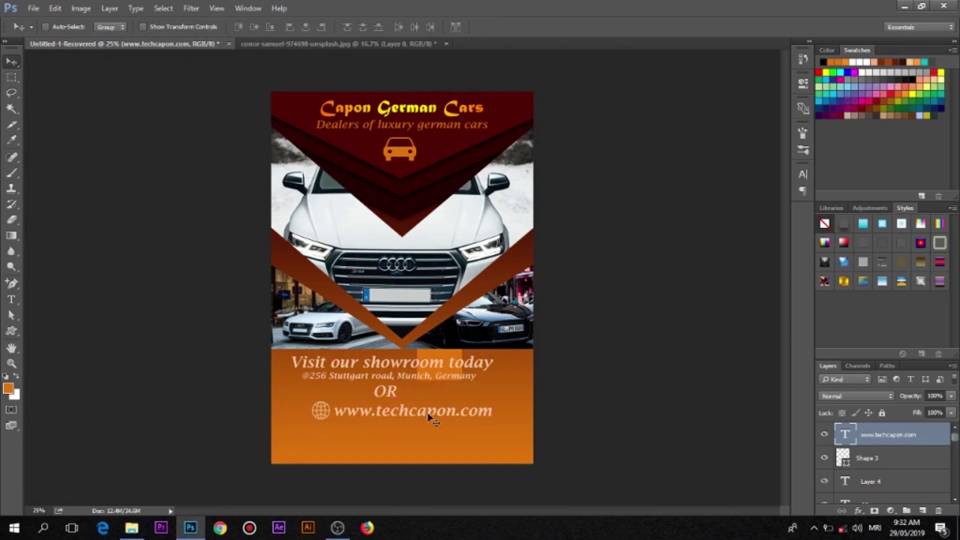
Scale the web address down to about 92%.
key("ctrl+t")
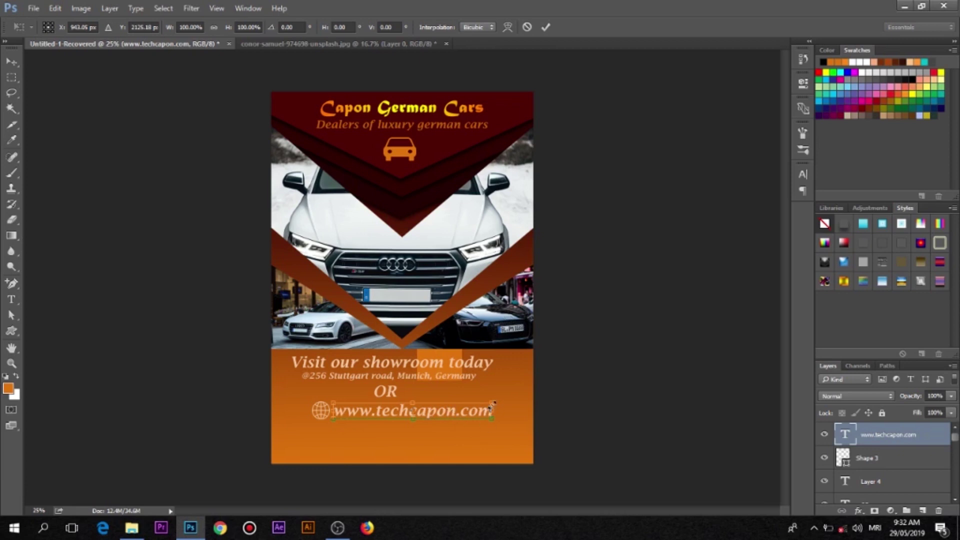
left_click_drag(492, 405, 485, 412)
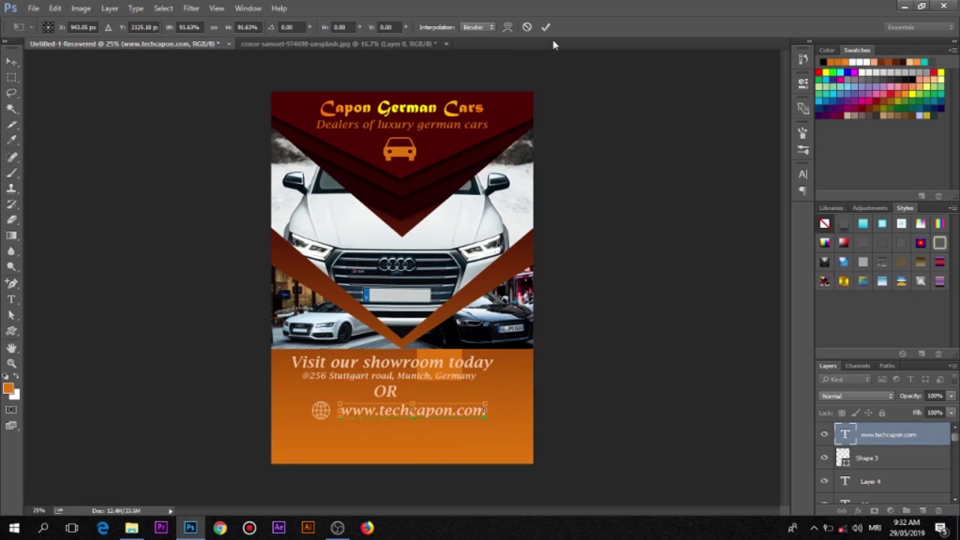
left_click(545, 27)
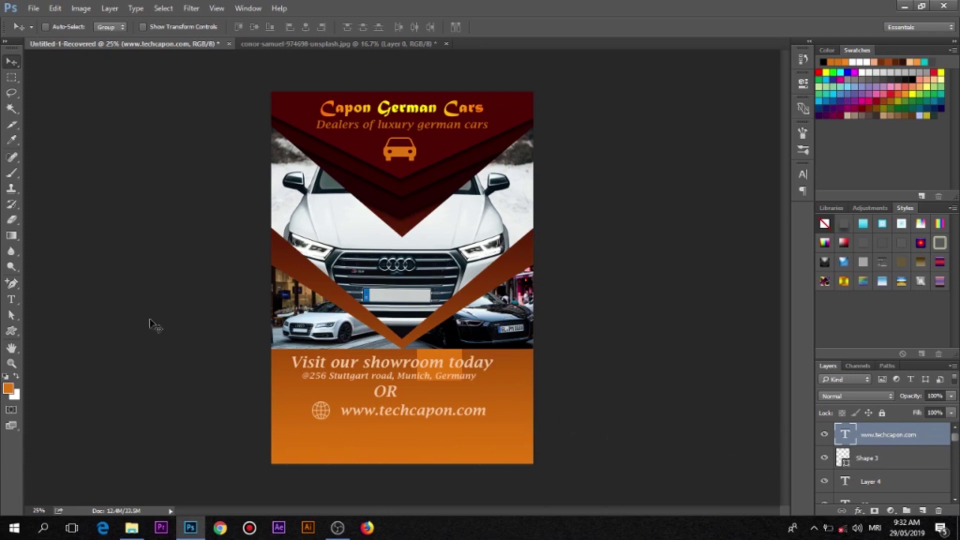
left_click(13, 331)
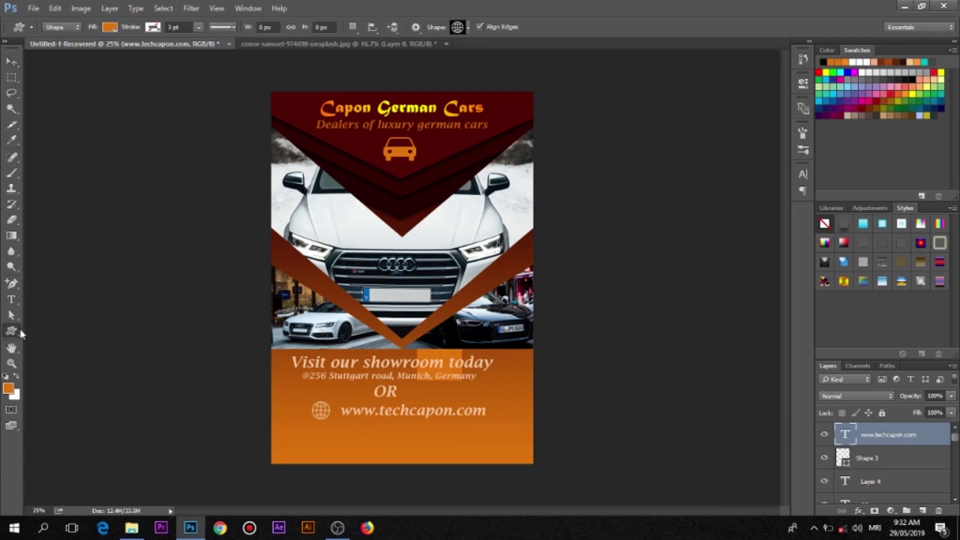
Choose the phone shape from the custom shape picker.
left_click(469, 29)
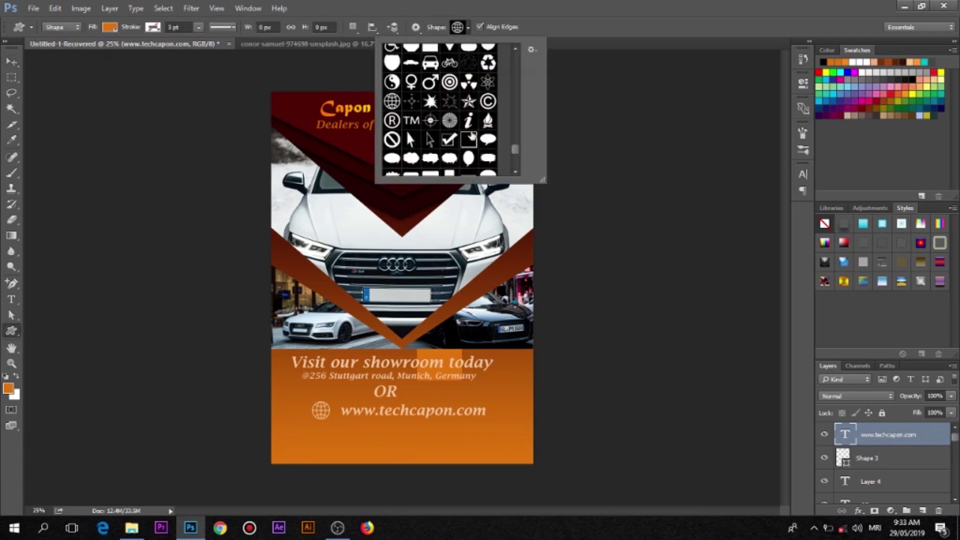
scroll(470, 138, "down", 1)
scroll(470, 138, "down", 2)
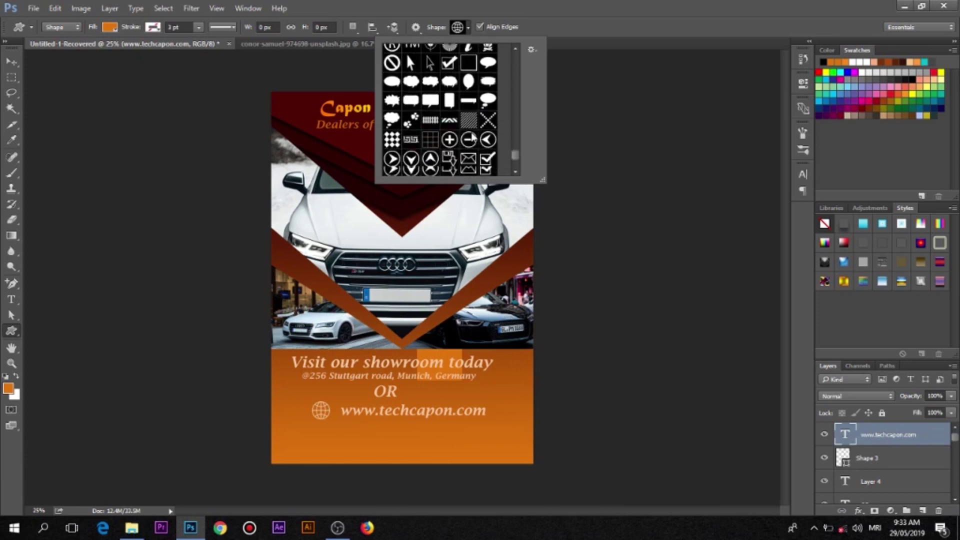
scroll(472, 136, "down", 2)
scroll(472, 136, "down", 1)
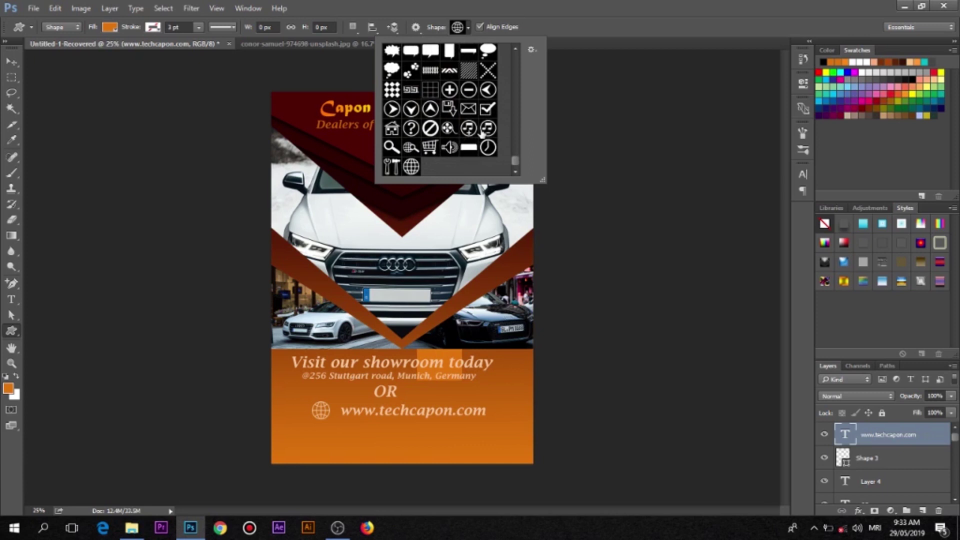
scroll(483, 131, "up", 2)
scroll(482, 131, "up", 2)
scroll(482, 131, "up", 1)
scroll(483, 131, "up", 2)
scroll(483, 131, "up", 1)
scroll(482, 130, "up", 2)
left_click(469, 102)
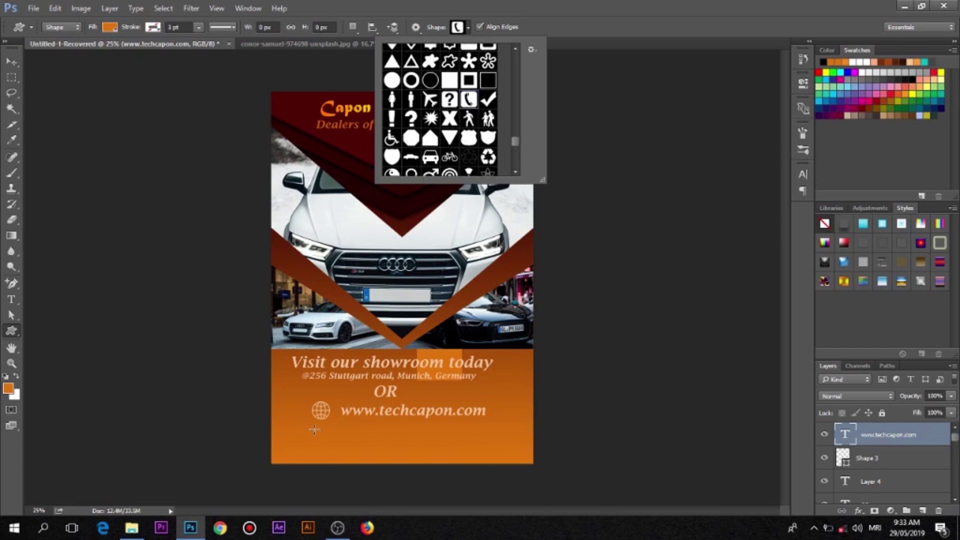
Draw the phone icon below the globe and fill it pale peach f9d3ae.
left_click_drag(314, 430, 340, 456)
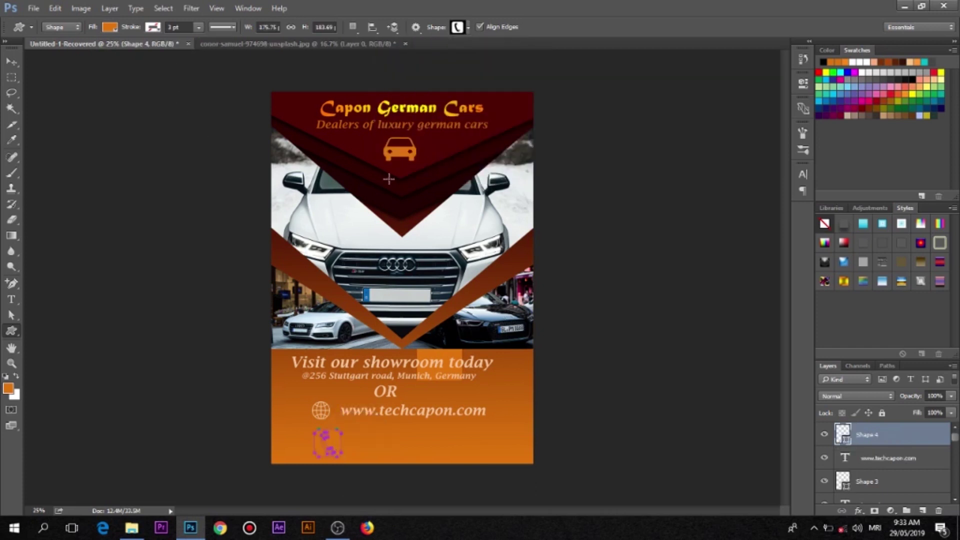
left_click(108, 28)
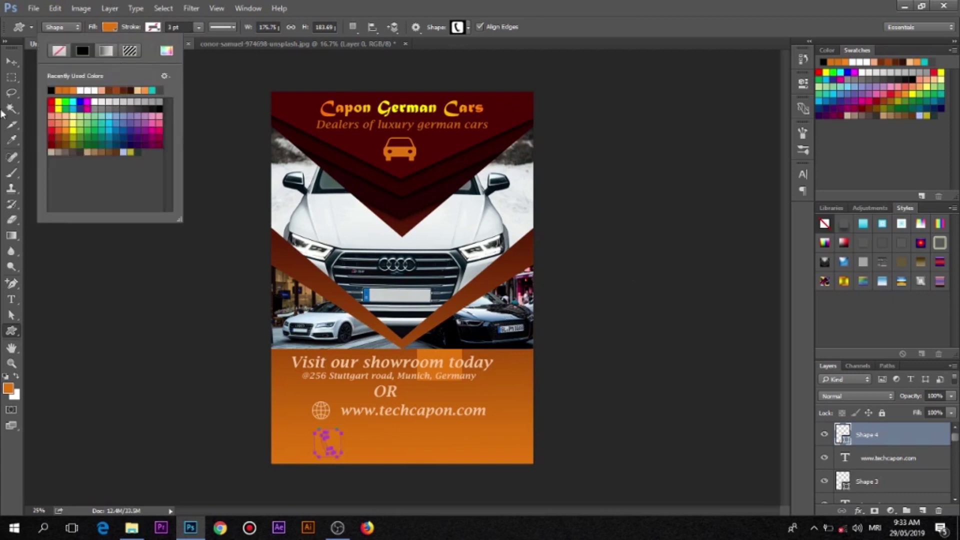
left_click(11, 62)
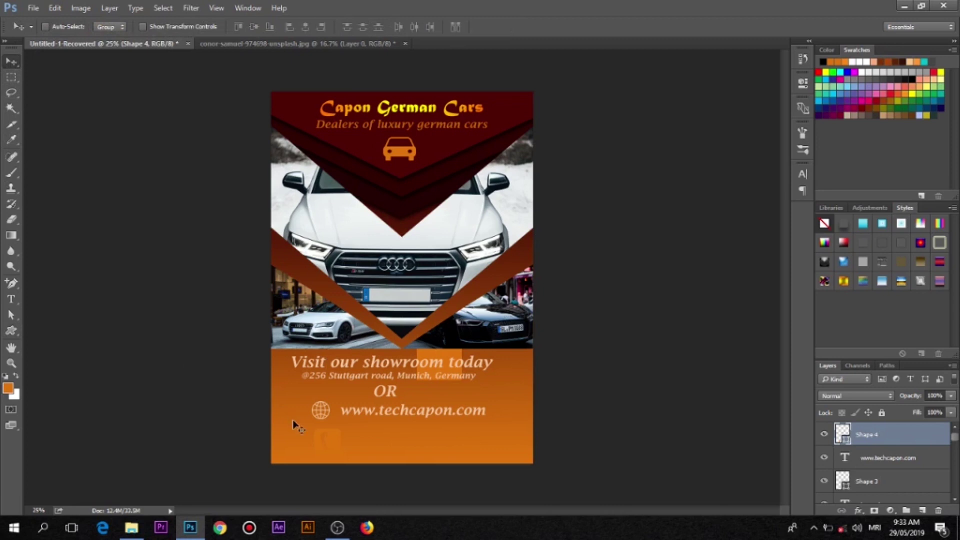
double_click(846, 438)
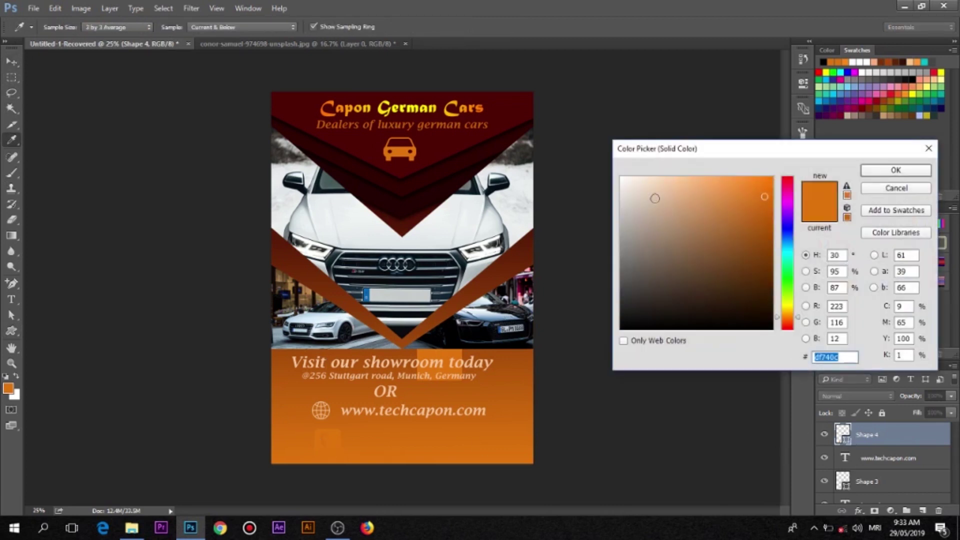
left_click(660, 192)
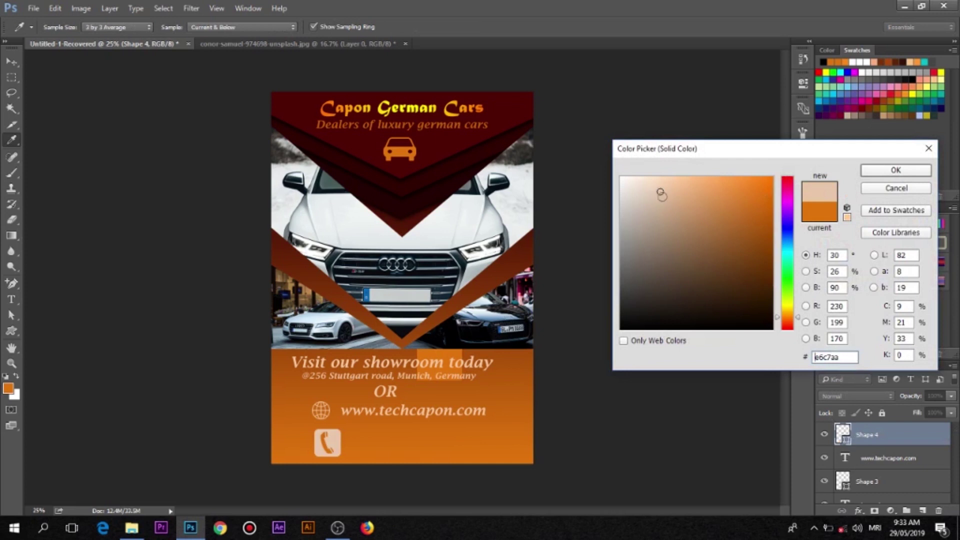
left_click(667, 180)
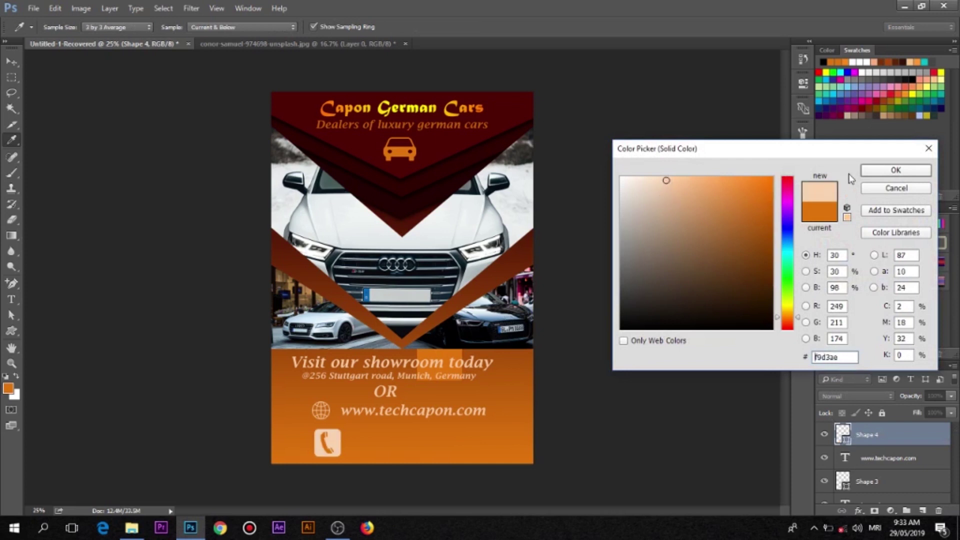
left_click(880, 170)
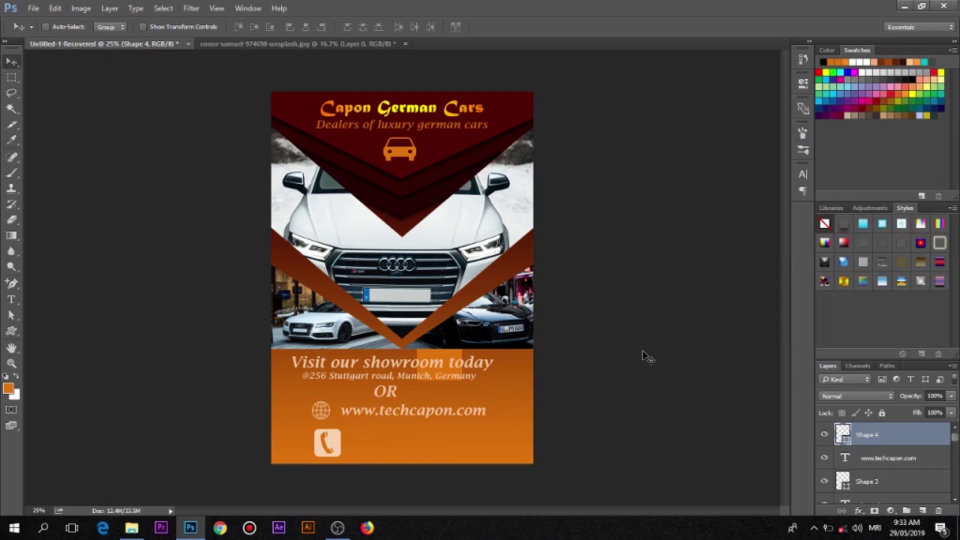
Shrink the phone icon to about 60% and align it directly beneath the globe.
key("ctrl+t")
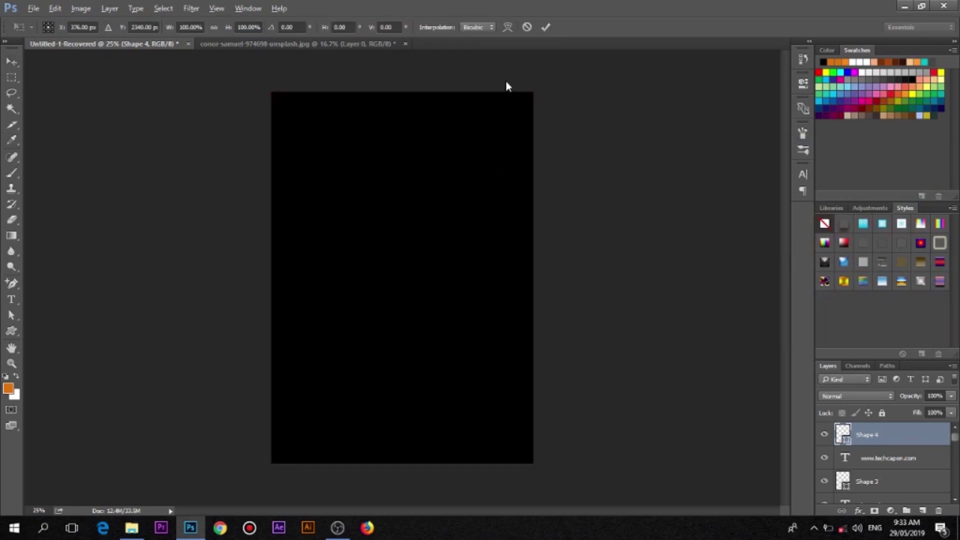
left_click(545, 27)
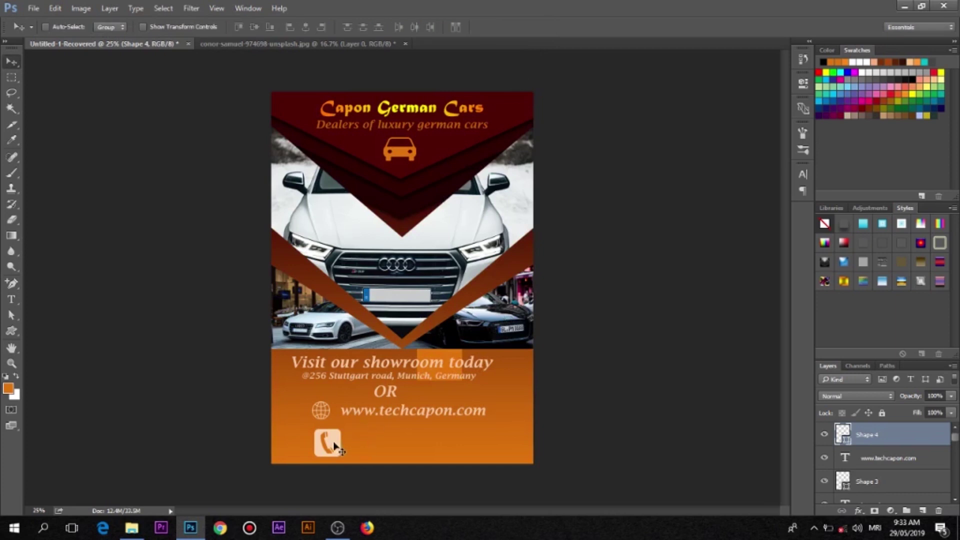
left_click_drag(329, 442, 322, 440)
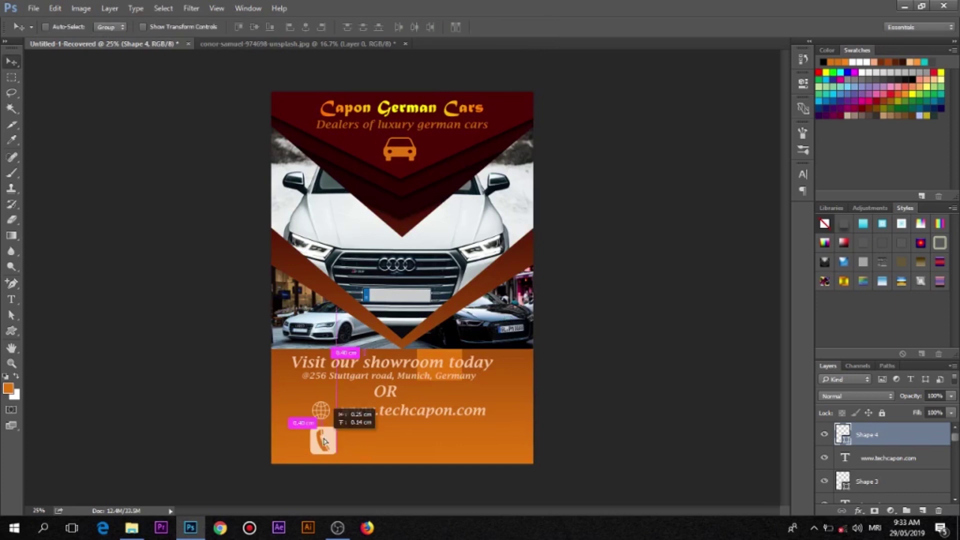
key("ctrl+t")
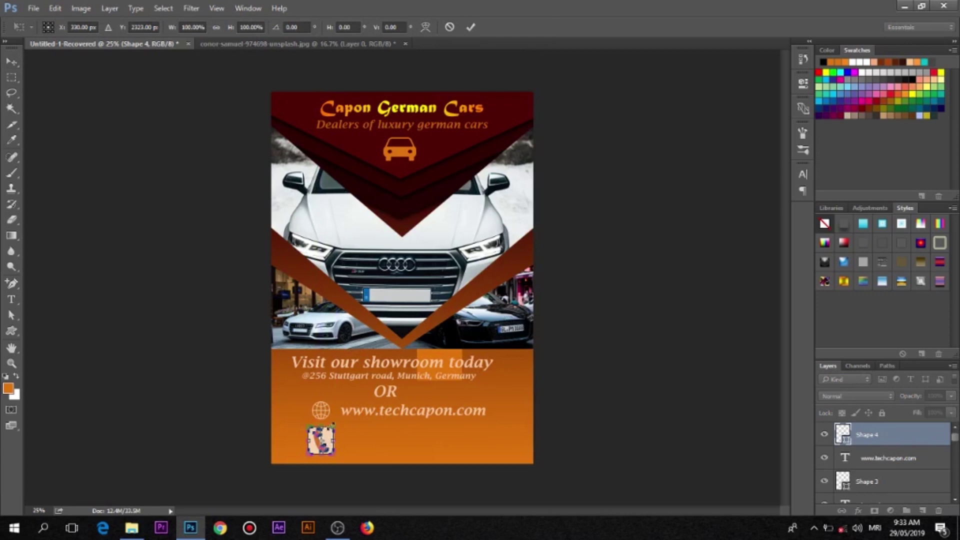
left_click_drag(337, 425, 329, 431)
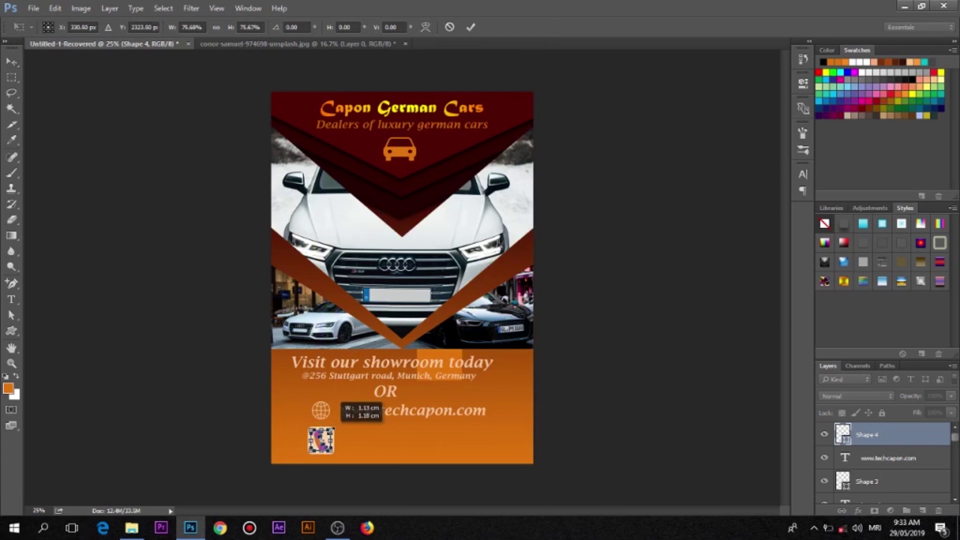
left_click(470, 27)
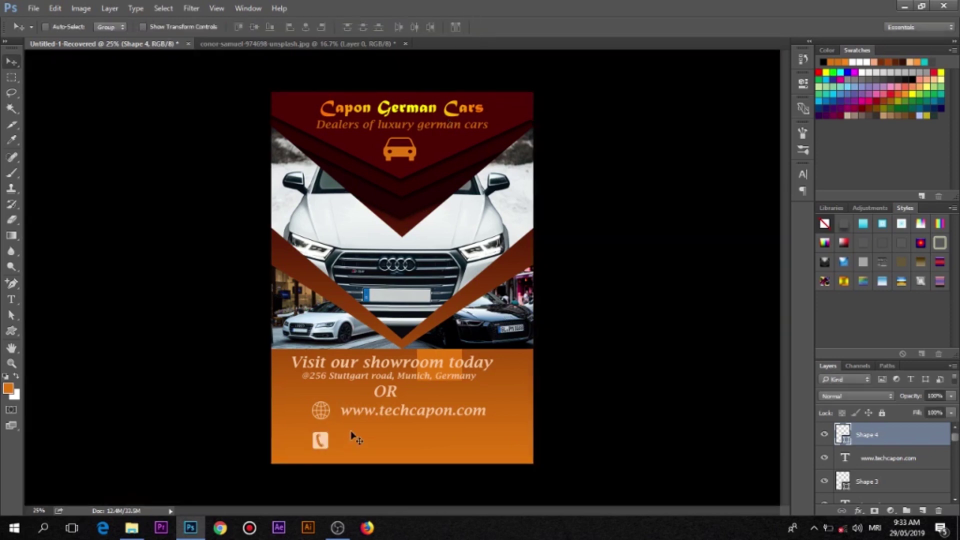
key("Up")
key("Up")
key("Up")
key("Up")
key("Up")
key("Up")
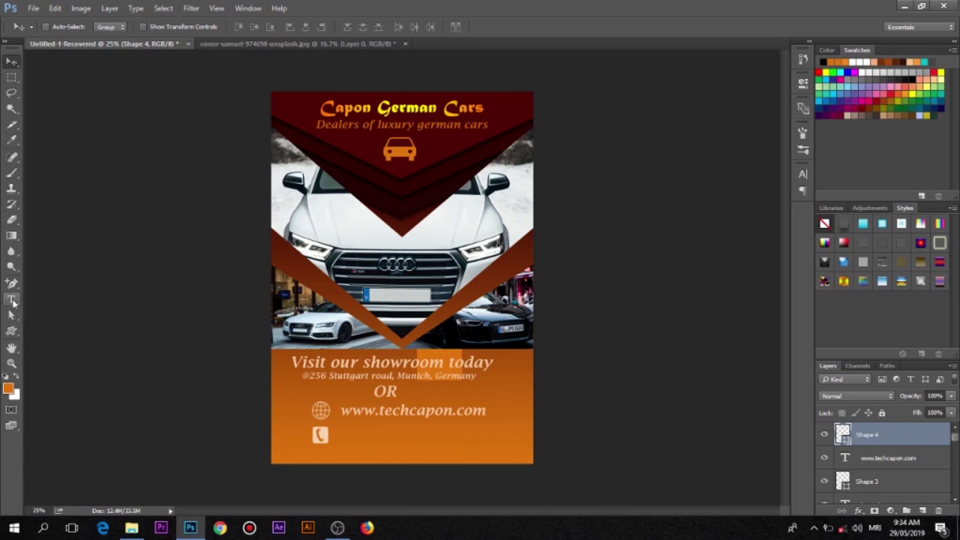
Add the phone number beside the phone icon, aligned with the website, and stop recording.
left_click(12, 300)
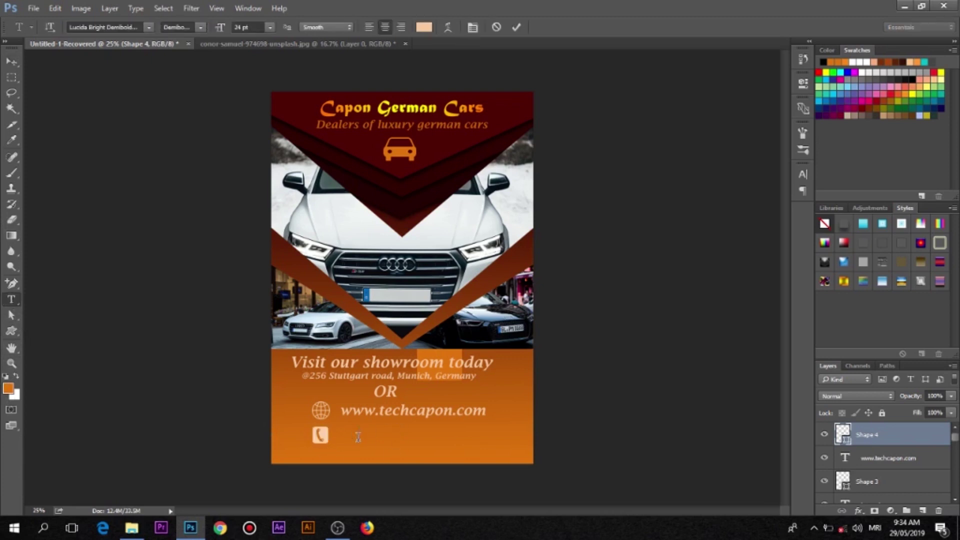
left_click(358, 436)
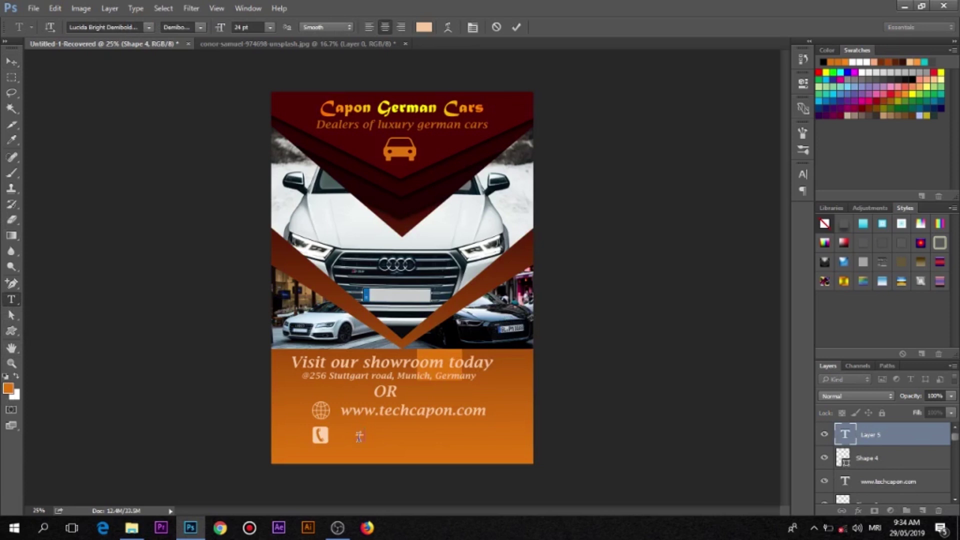
type("+44")
type("4-567=")
key("BackSpace")
type("-2212")
left_click(517, 31)
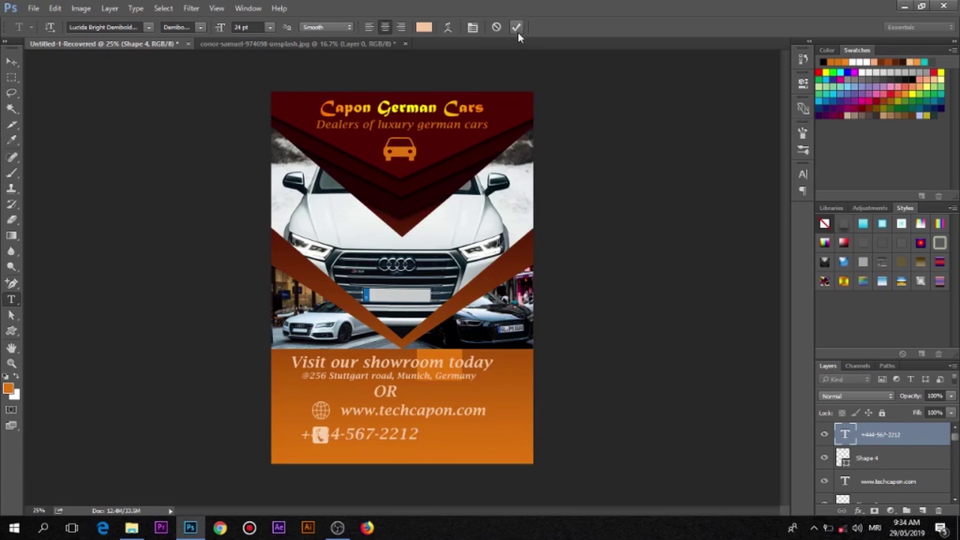
left_click(11, 61)
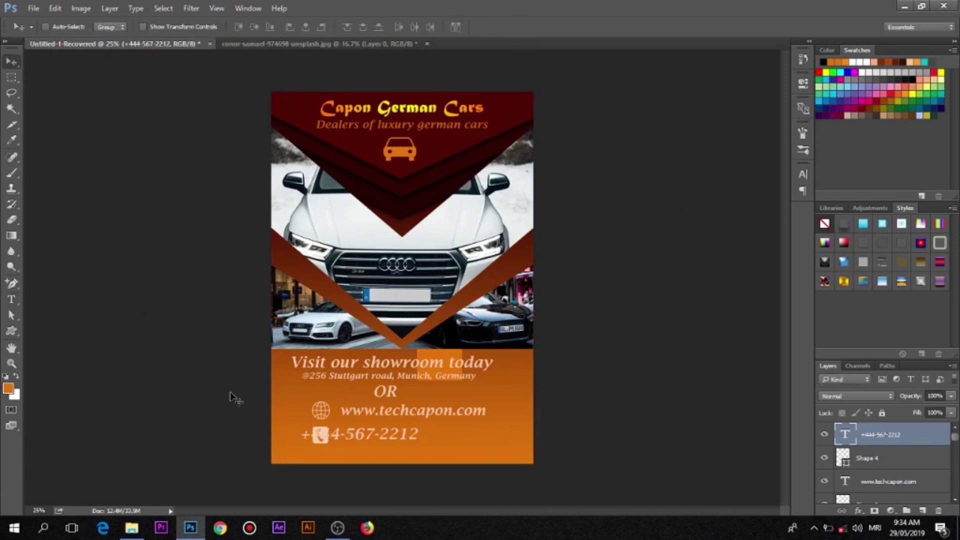
left_click_drag(371, 433, 415, 439)
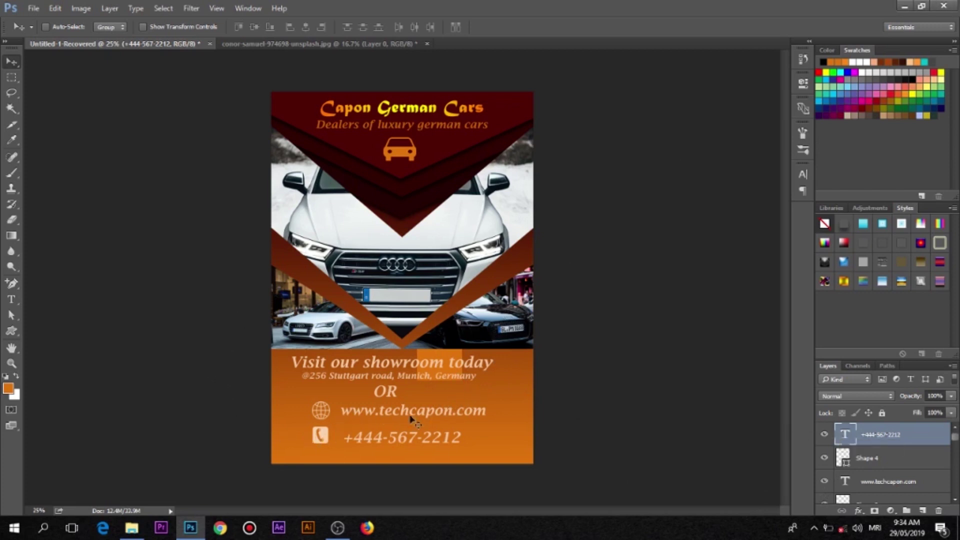
left_click(348, 533)
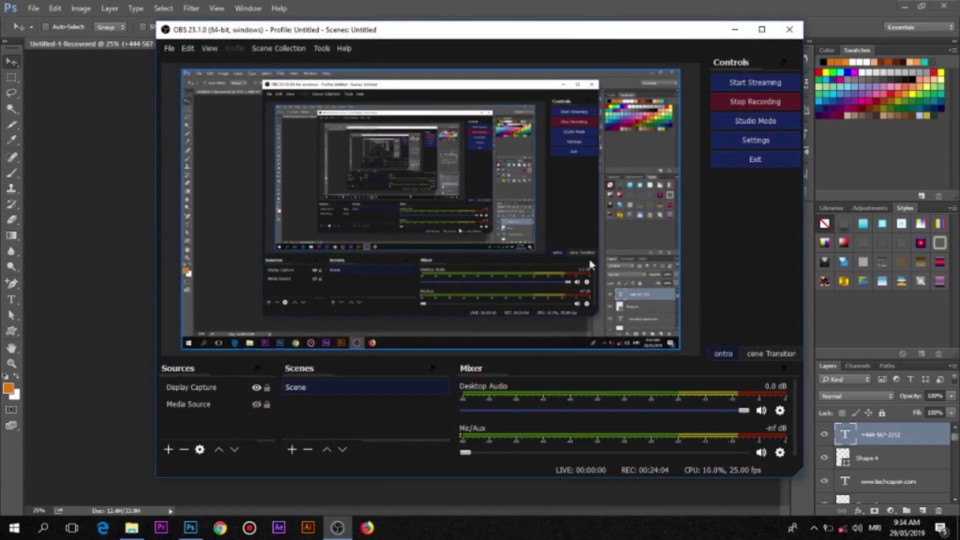
left_click(764, 97)
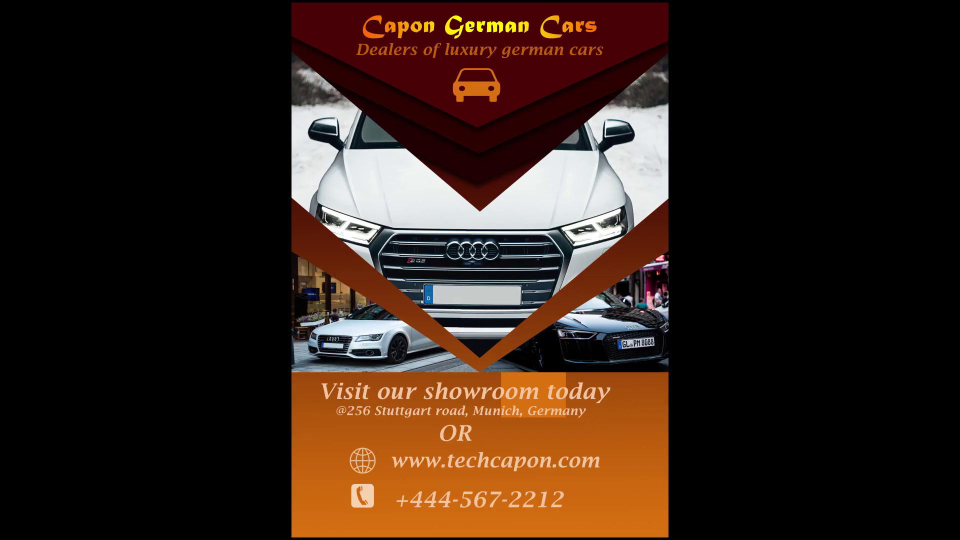